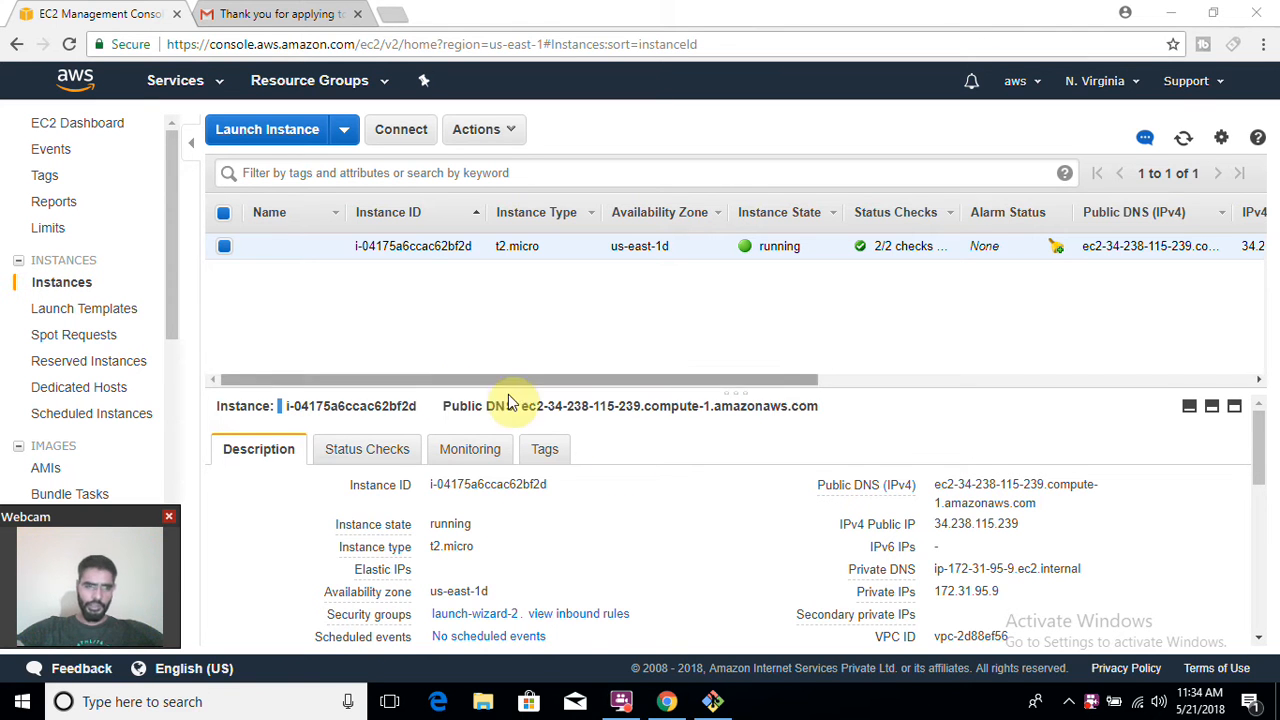
# Step: Examine the running instance's description details, including its key pair, availability zone, public DNS and public IP
pyautogui.click(1234, 408)
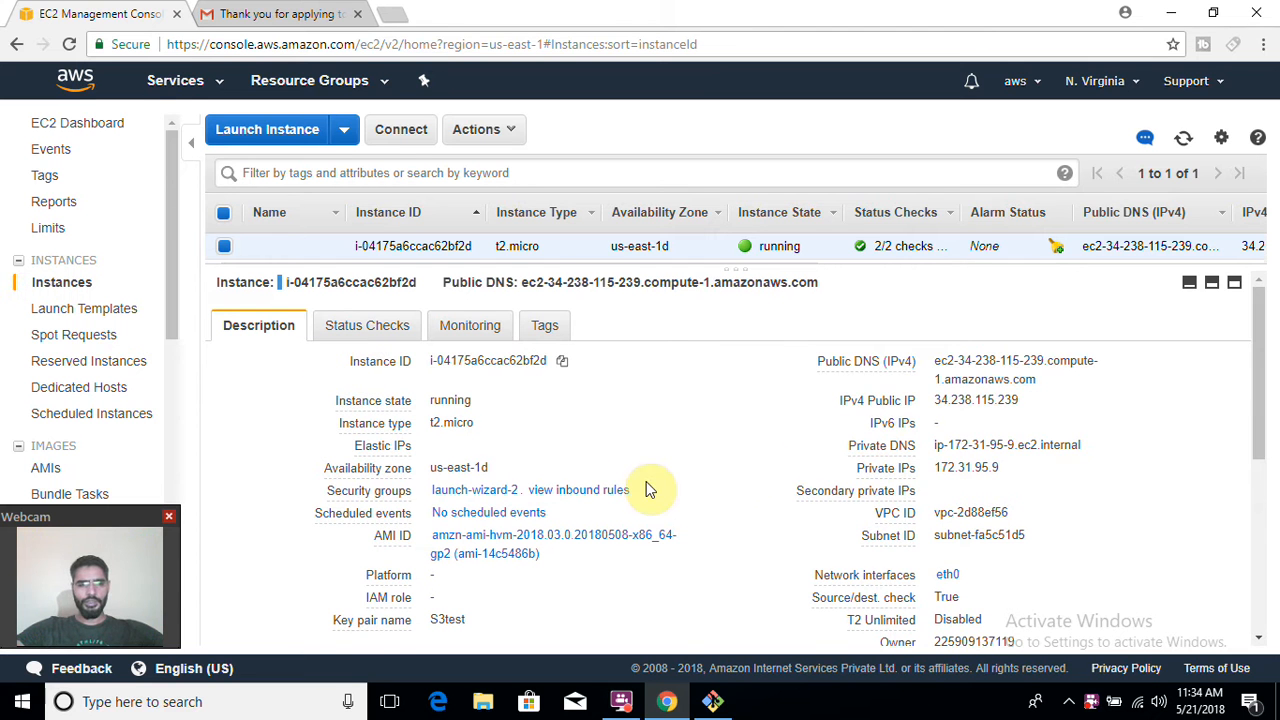
pyautogui.moveTo(1257, 414); pyautogui.dragTo(1262, 465)
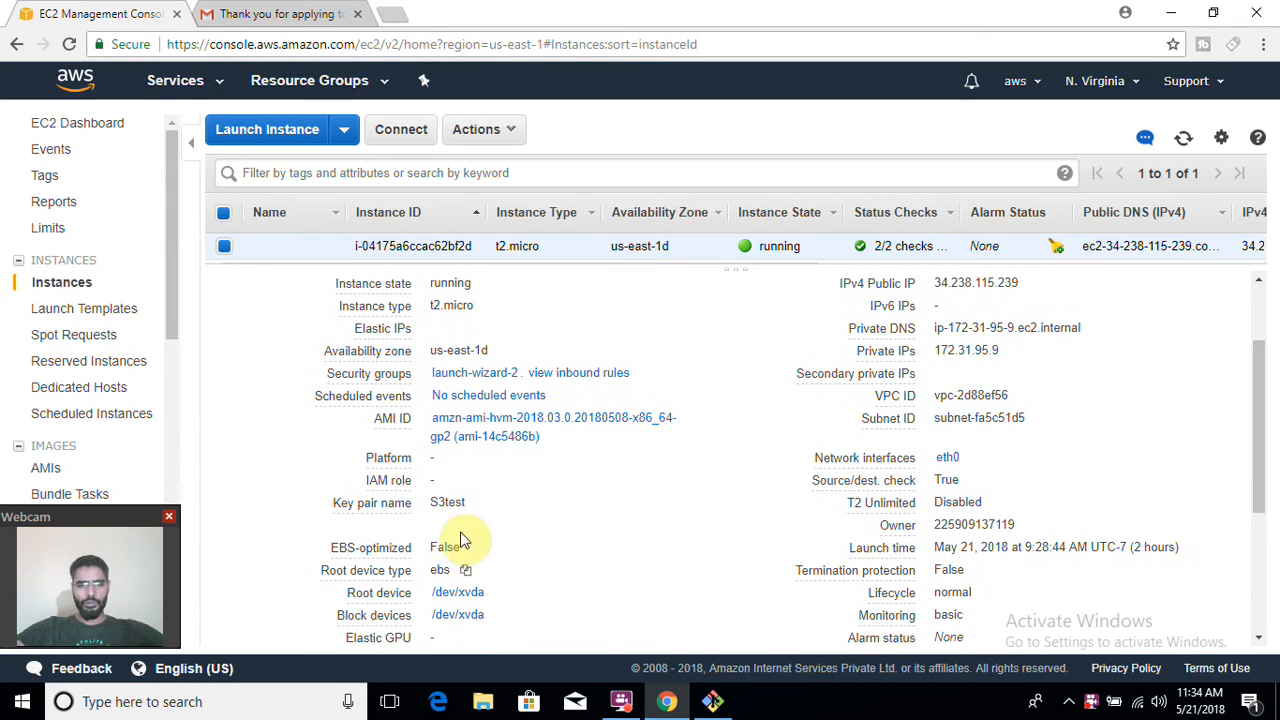
pyautogui.moveTo(405, 514)
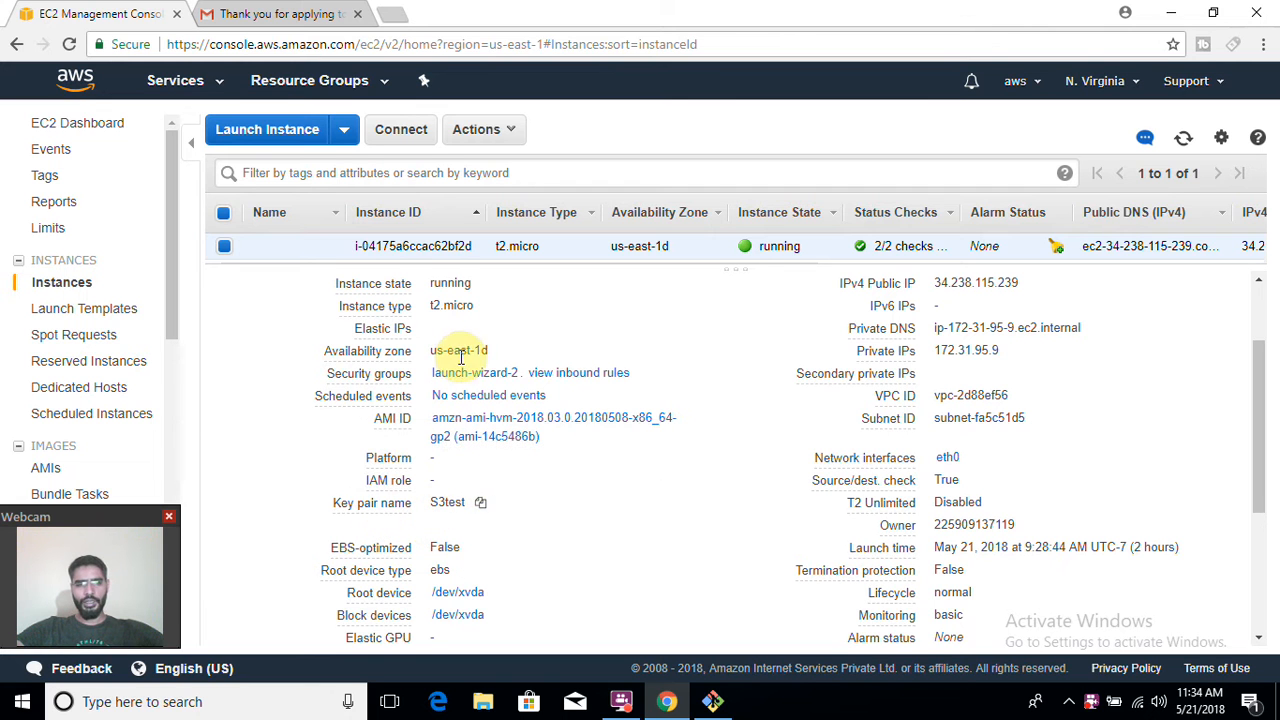
pyautogui.moveTo(428, 351); pyautogui.dragTo(502, 357)
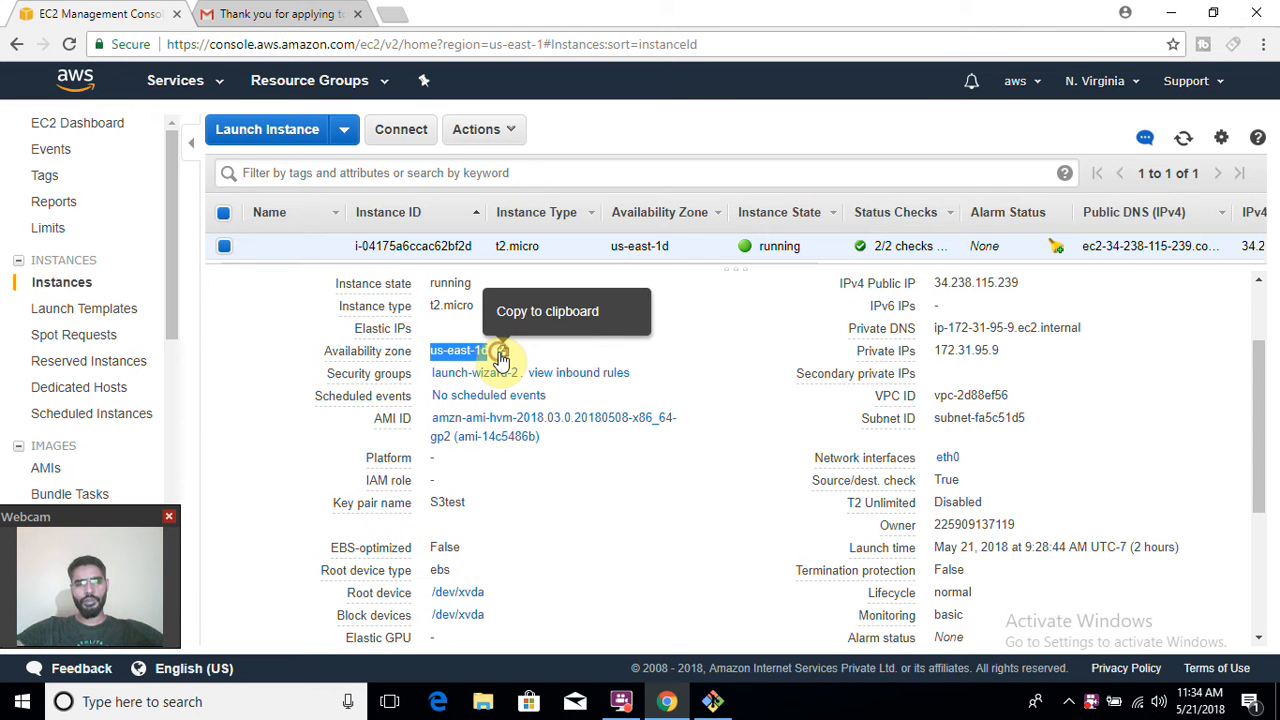
pyautogui.click(567, 342)
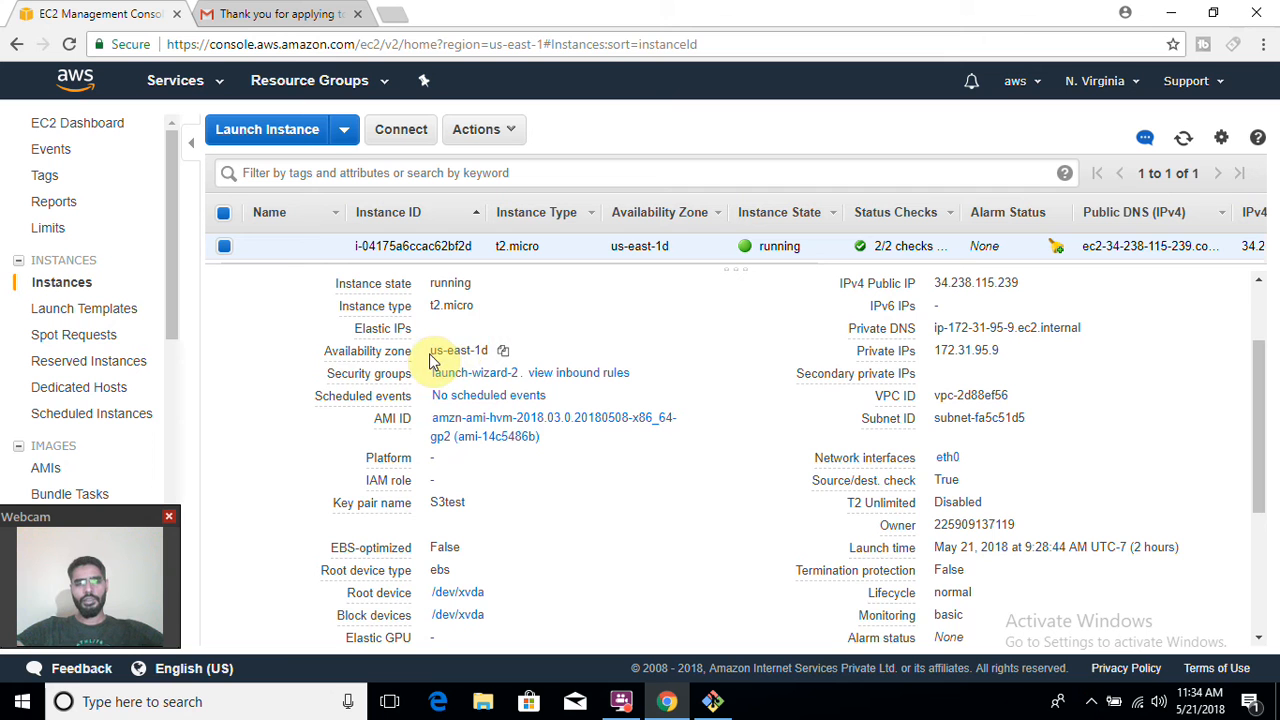
pyautogui.moveTo(434, 357); pyautogui.dragTo(496, 350)
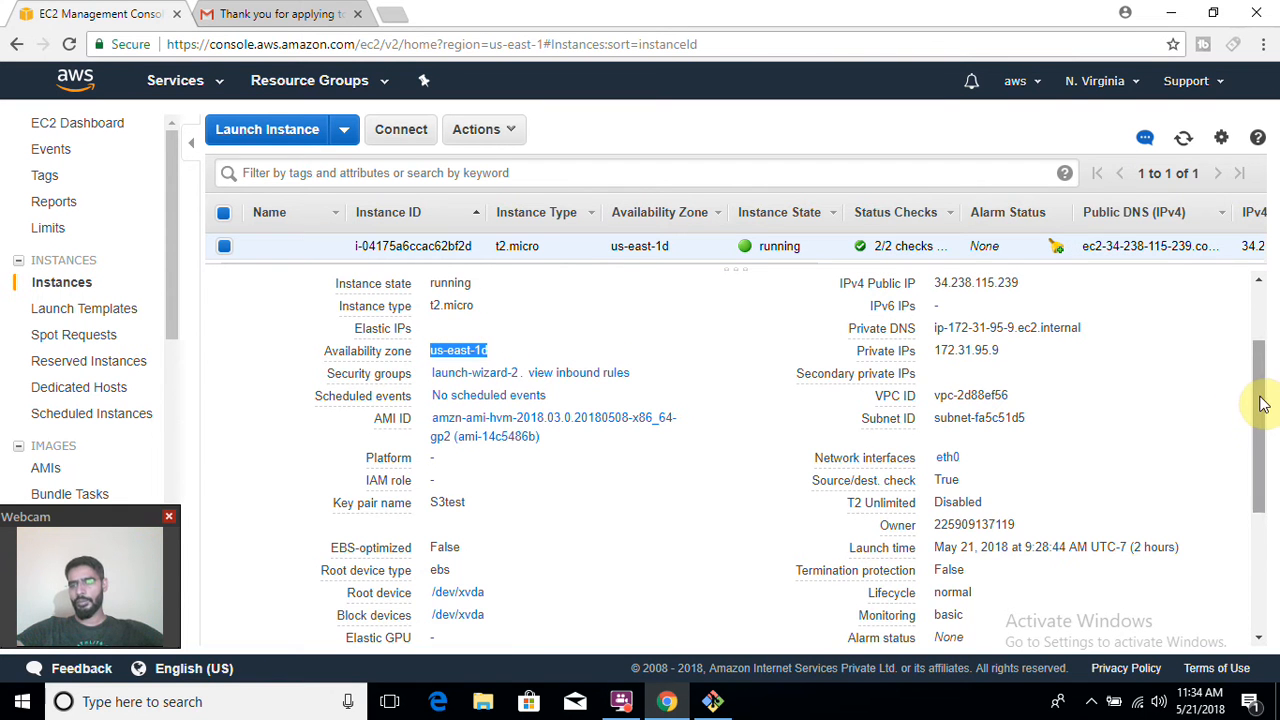
pyautogui.scroll(2, 1260, 400)
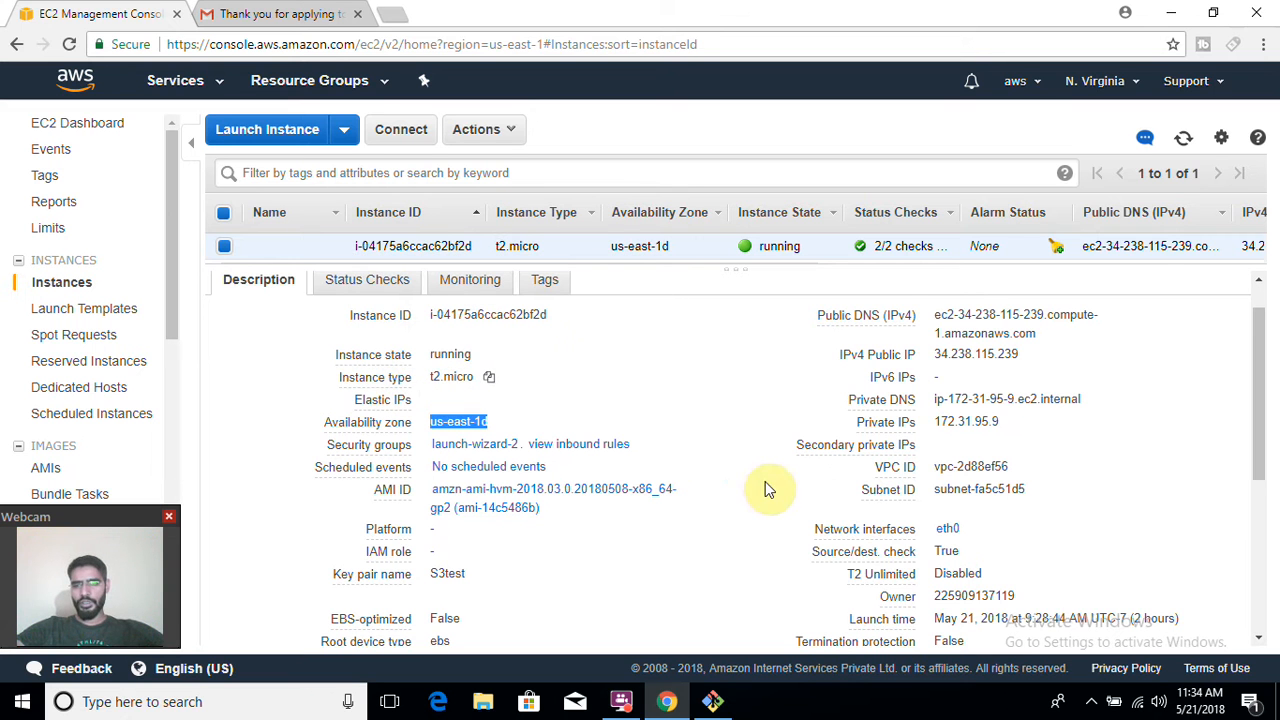
pyautogui.moveTo(934, 362); pyautogui.dragTo(1025, 336)
pyautogui.moveTo(938, 310); pyautogui.dragTo(1048, 347)
pyautogui.click(1185, 390)
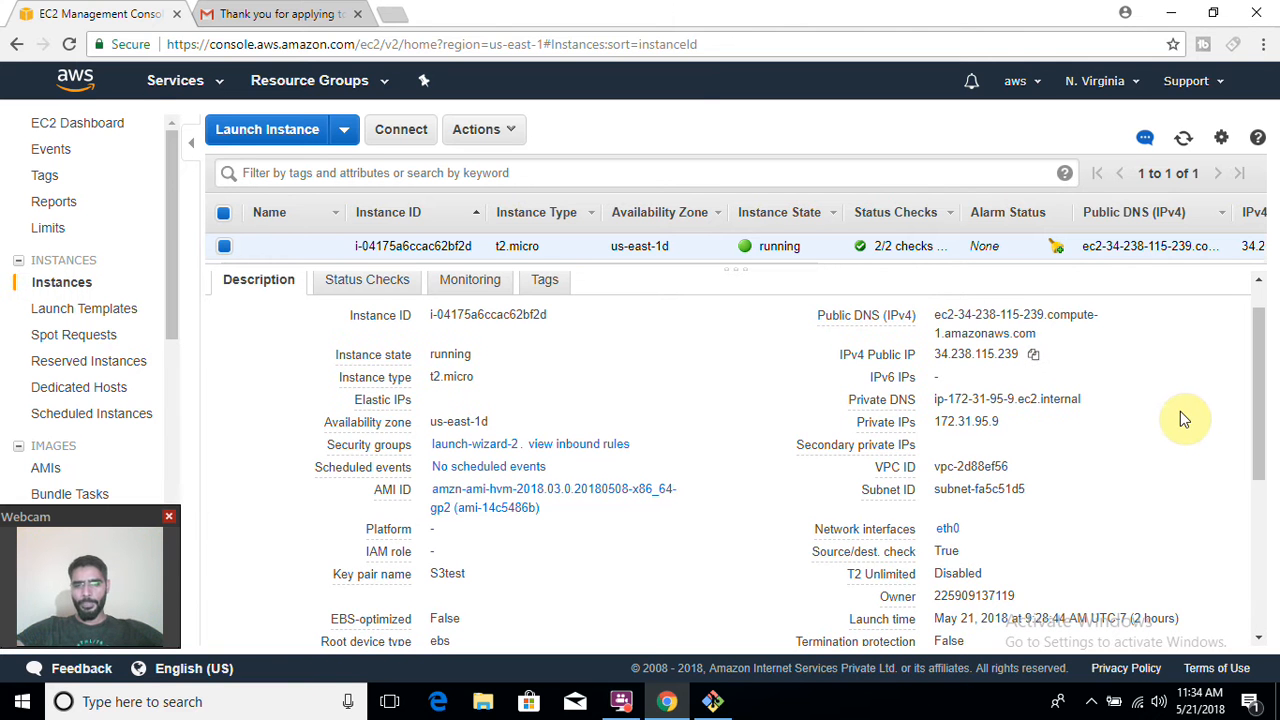
# Step: Review the instance's system and instance status checks and its CloudWatch monitoring metrics
pyautogui.click(372, 282)
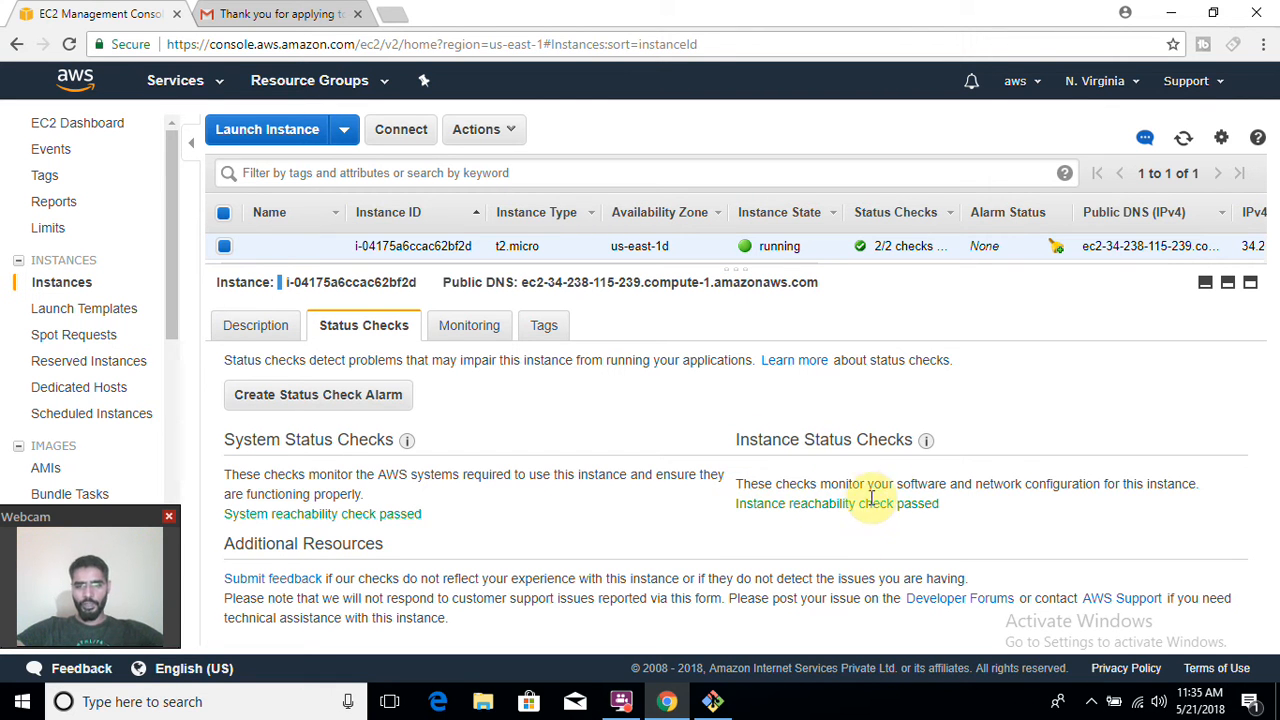
pyautogui.click(476, 330)
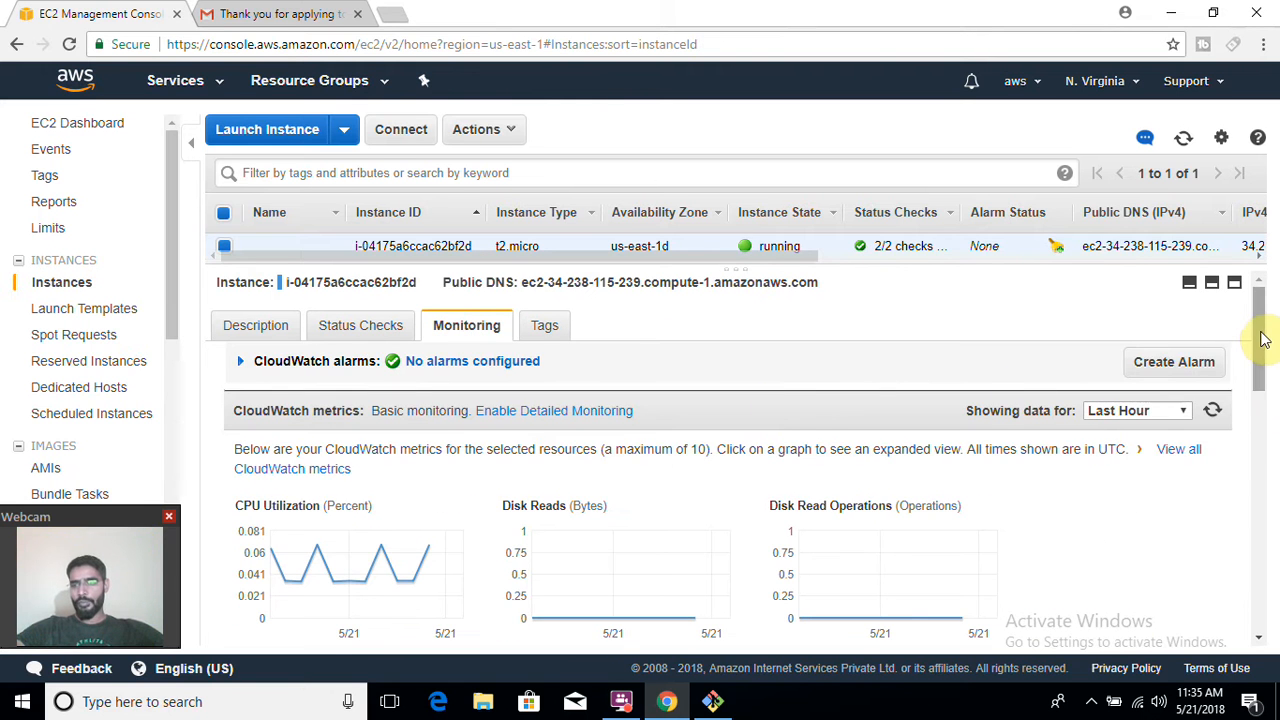
pyautogui.moveTo(1262, 347)
pyautogui.mouseDown()
pyautogui.moveTo(1275, 585)
pyautogui.moveTo(1264, 312)
pyautogui.mouseUp()
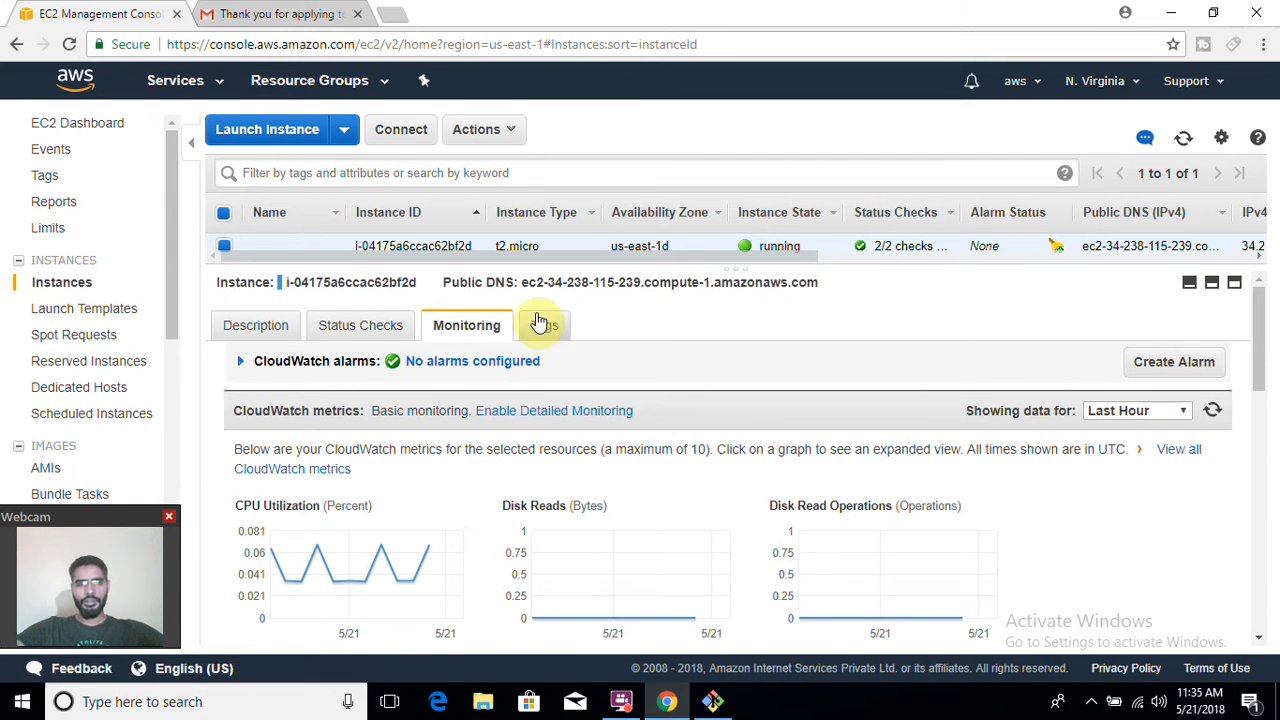
# Step: Review the launch configuration for another instance like the selected one, and cancel without launching it
pyautogui.click(476, 134)
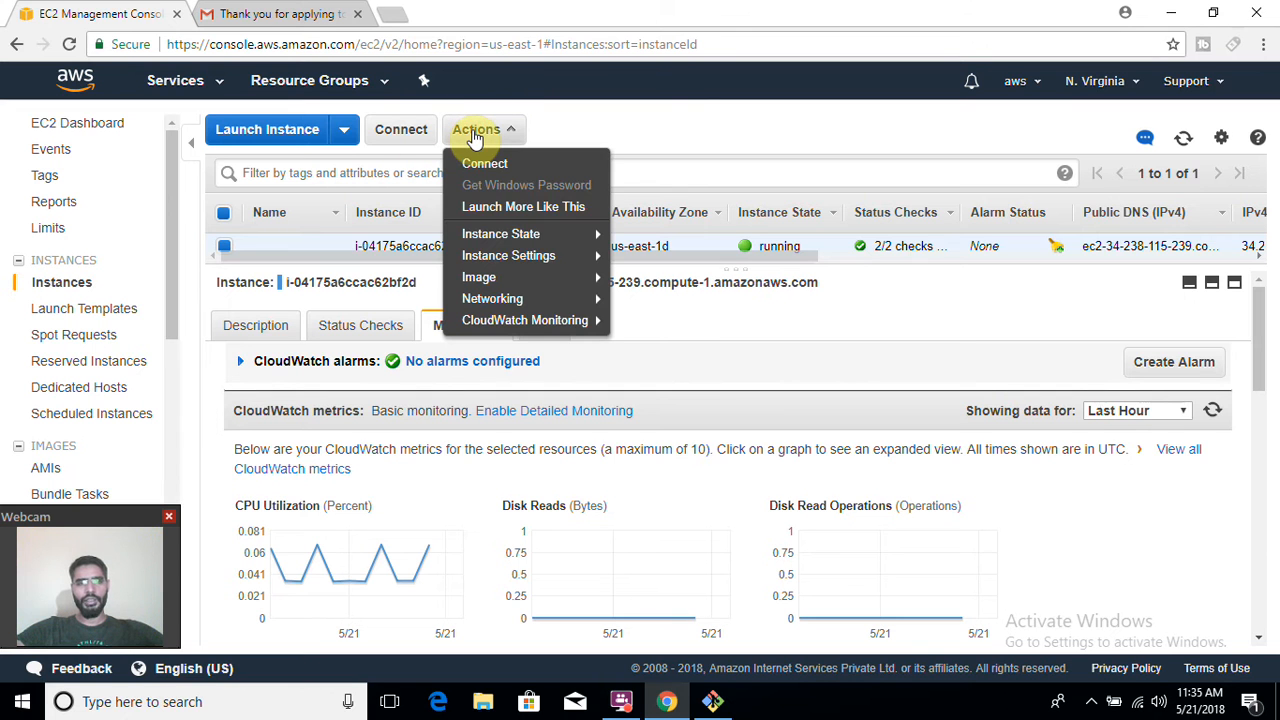
pyautogui.click(530, 207)
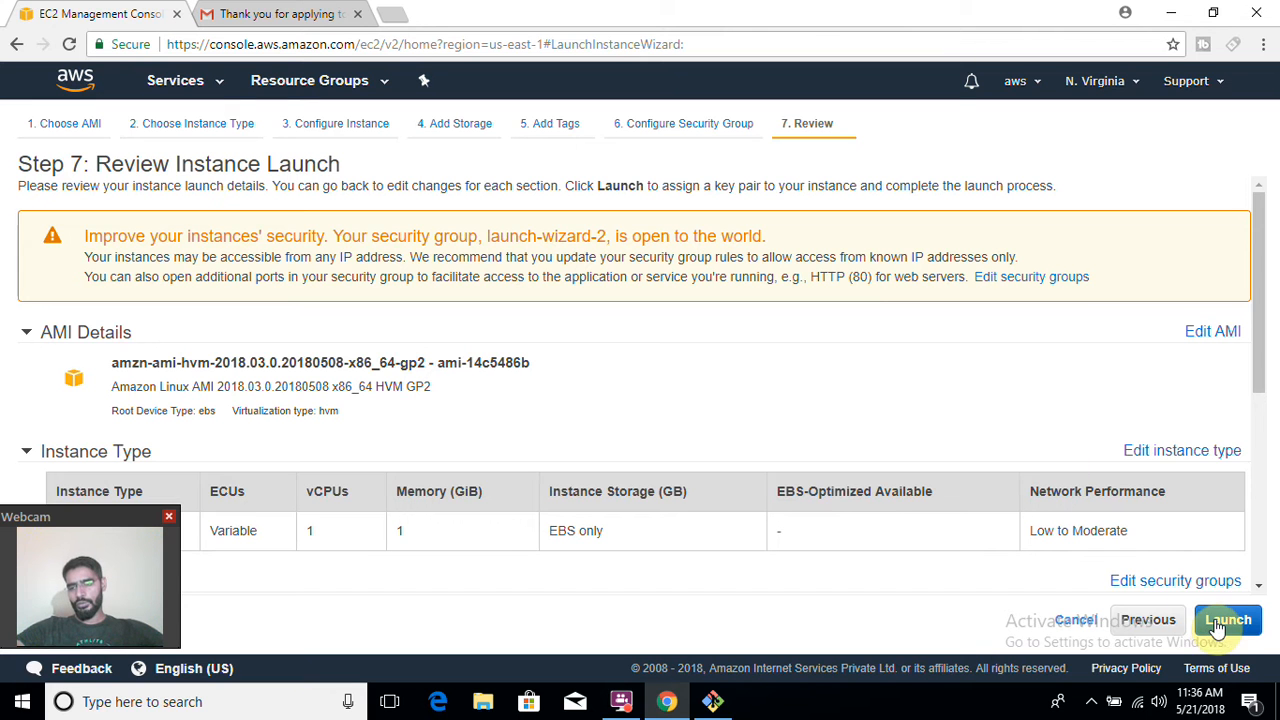
pyautogui.click(1068, 623)
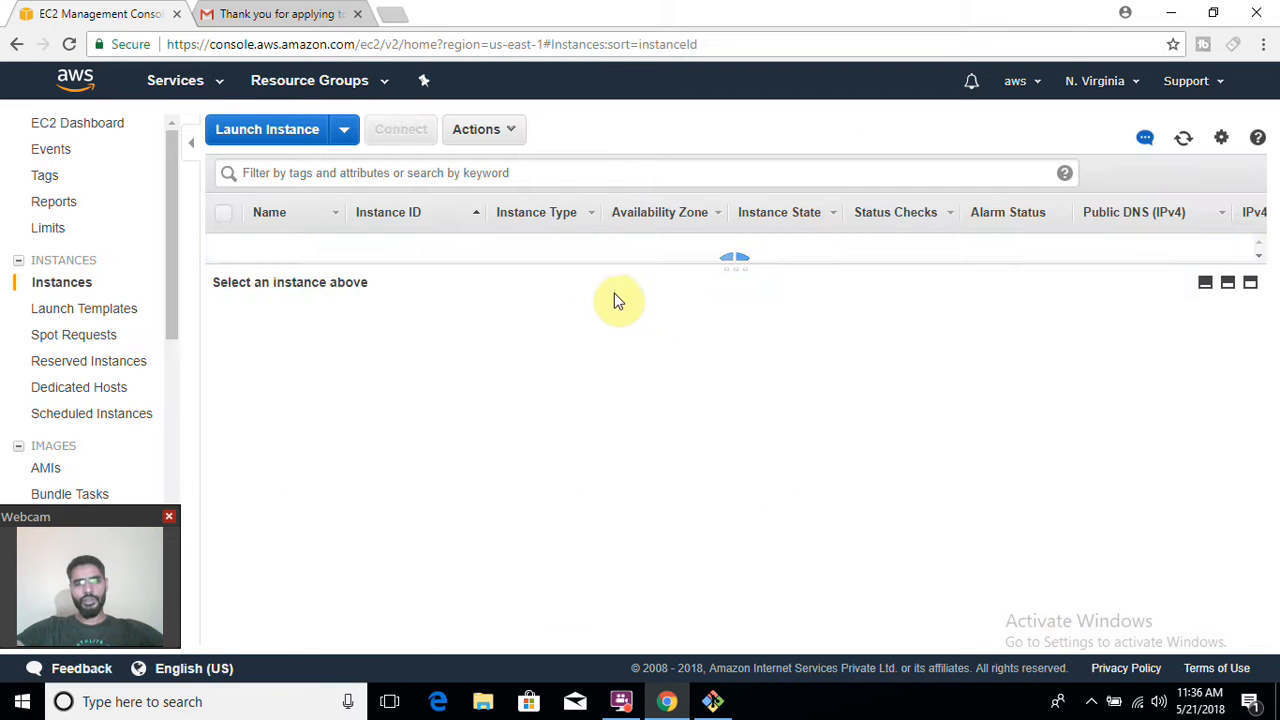
# Step: Add a tag to the instance with the key Name and the value EC2 Advanced, and save it
pyautogui.click(482, 130)
pyautogui.moveTo(560, 262)
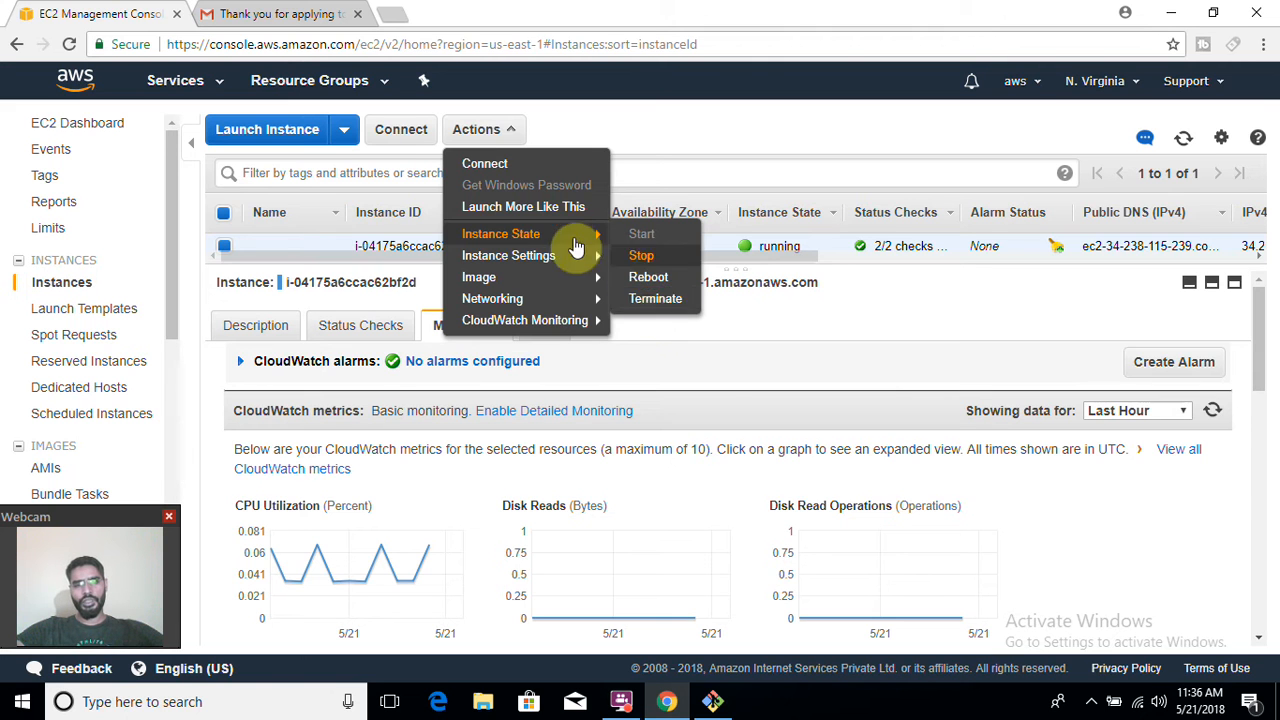
pyautogui.click(519, 150)
pyautogui.click(518, 148)
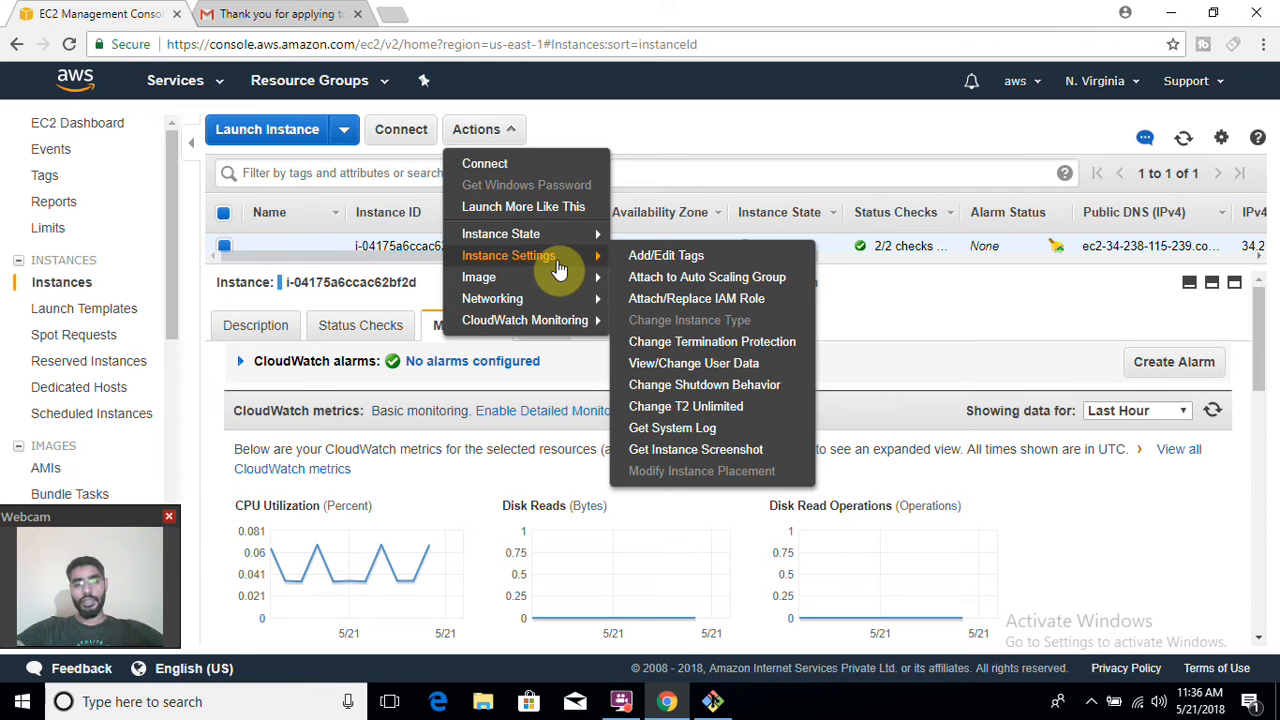
pyautogui.click(662, 265)
pyautogui.click(425, 383)
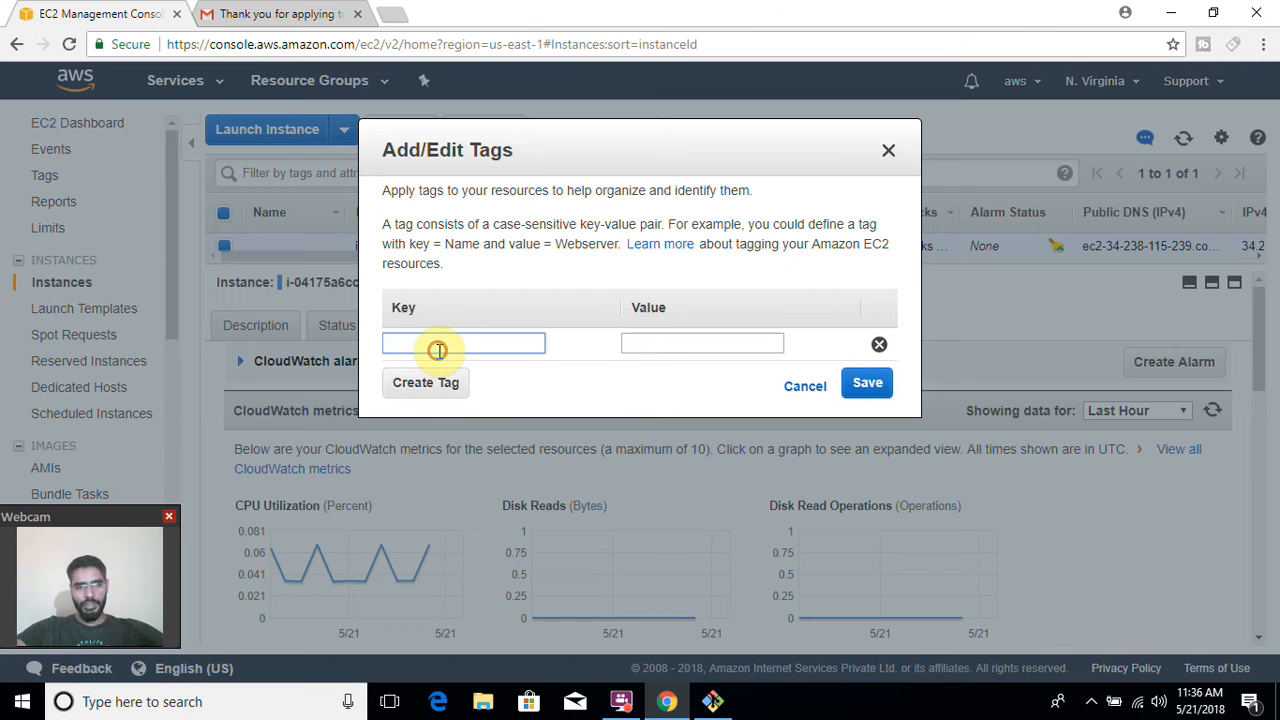
pyautogui.click(439, 350)
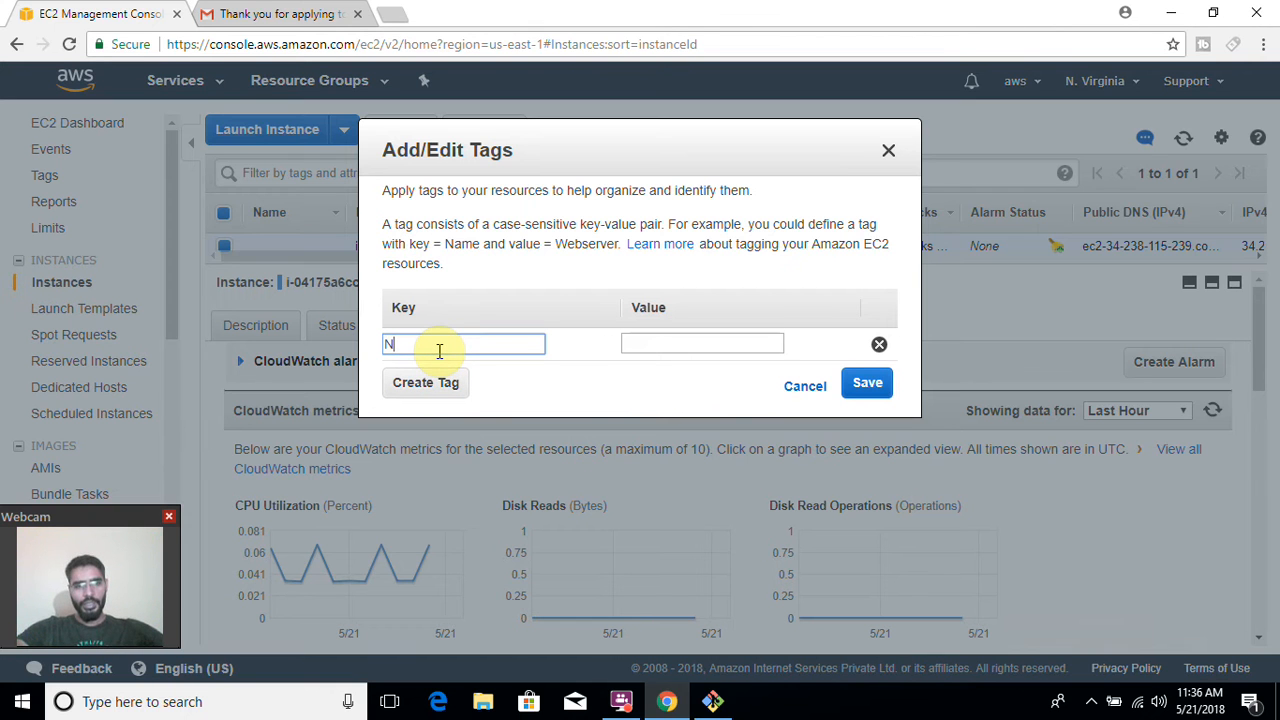
pyautogui.press('Tab')
pyautogui.write('E')
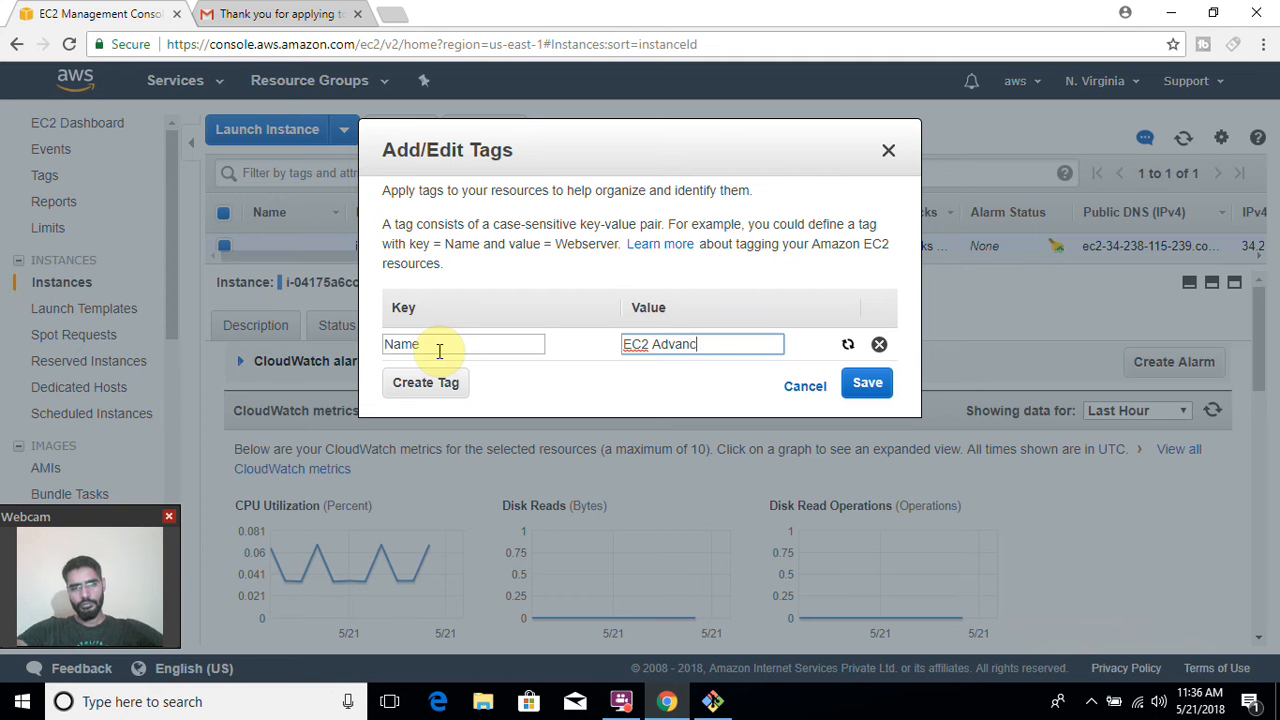
pyautogui.click(872, 388)
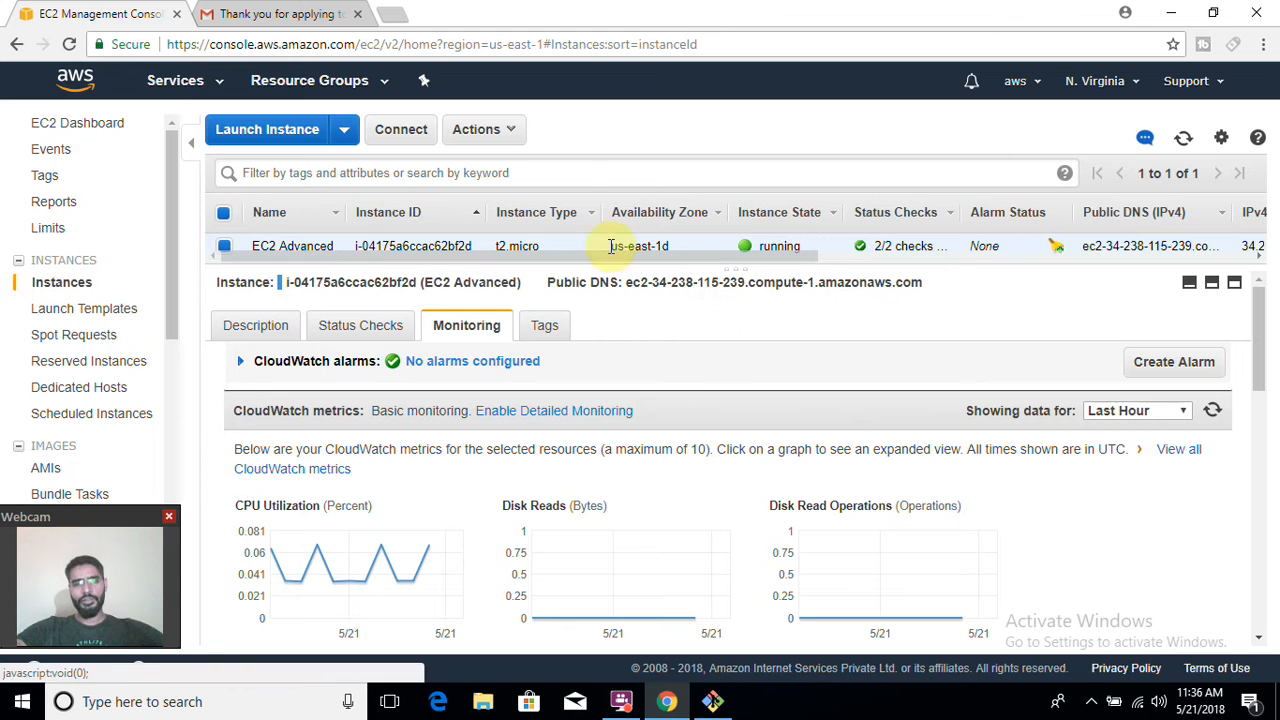
# Step: Attach the IAM role roleforec2 to the EC2 Advanced instance and return to the instance list
pyautogui.click(505, 138)
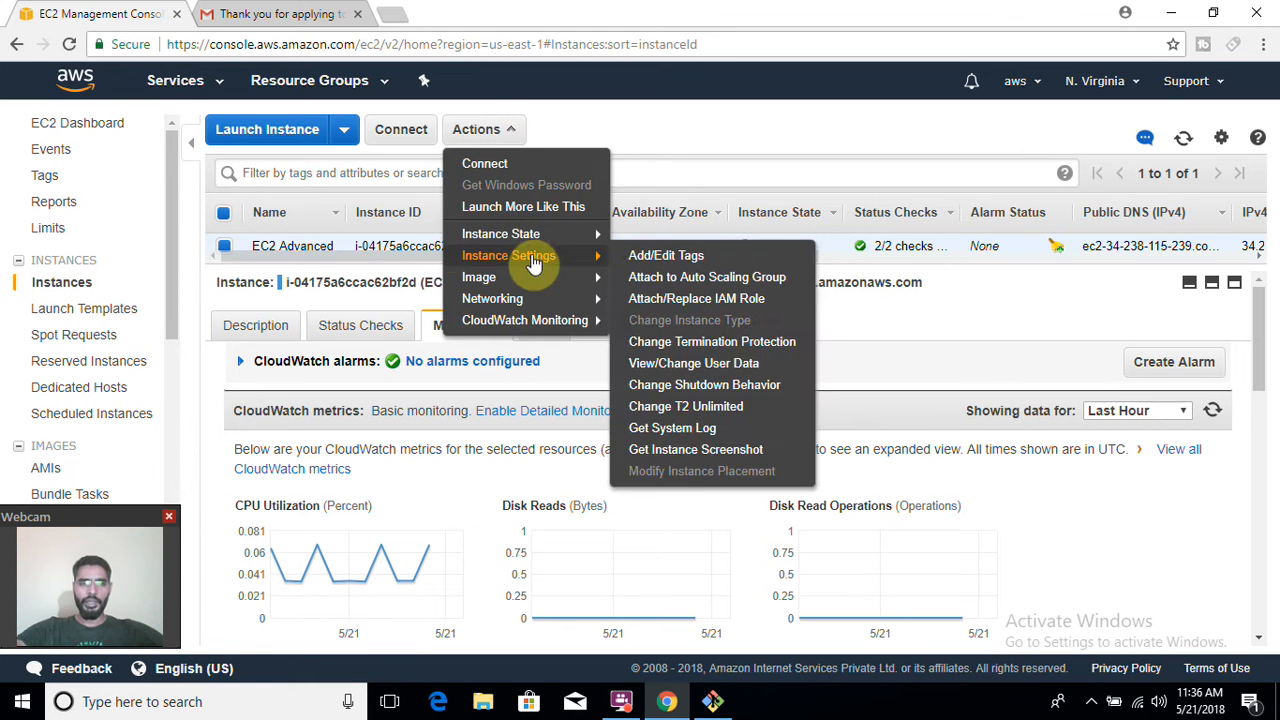
pyautogui.moveTo(322, 263); pyautogui.dragTo(322, 296)
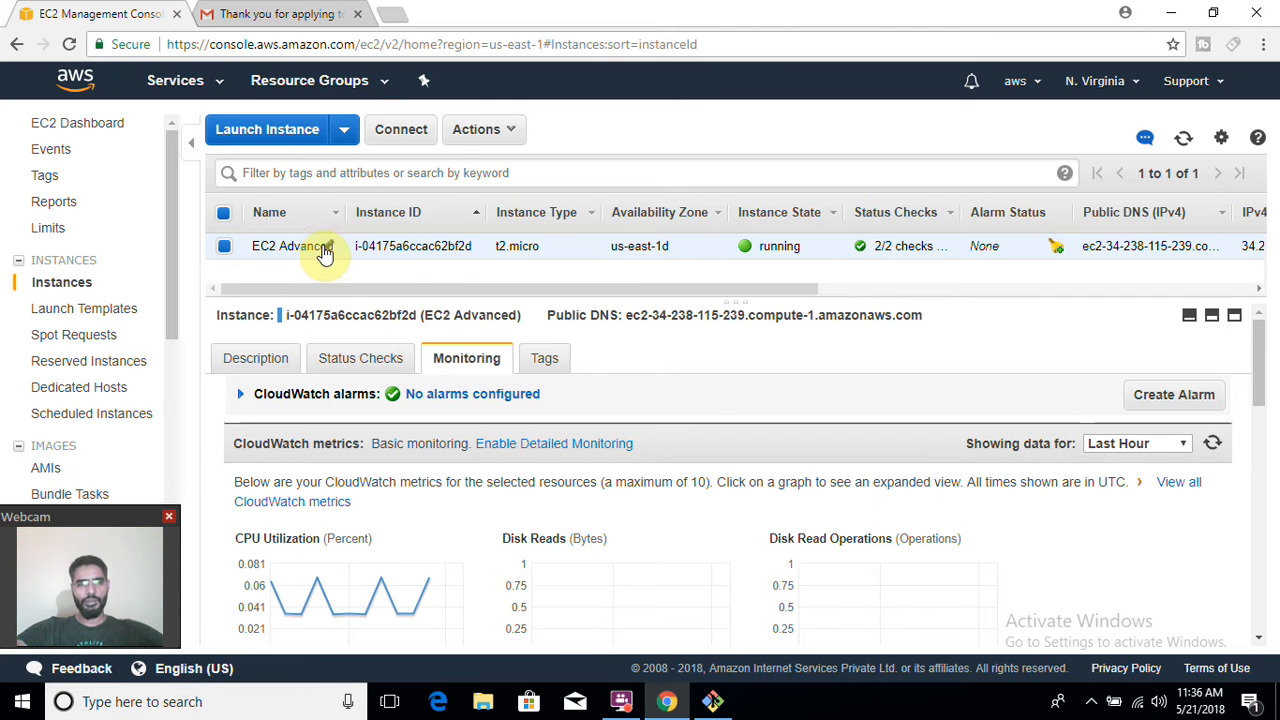
pyautogui.click(506, 131)
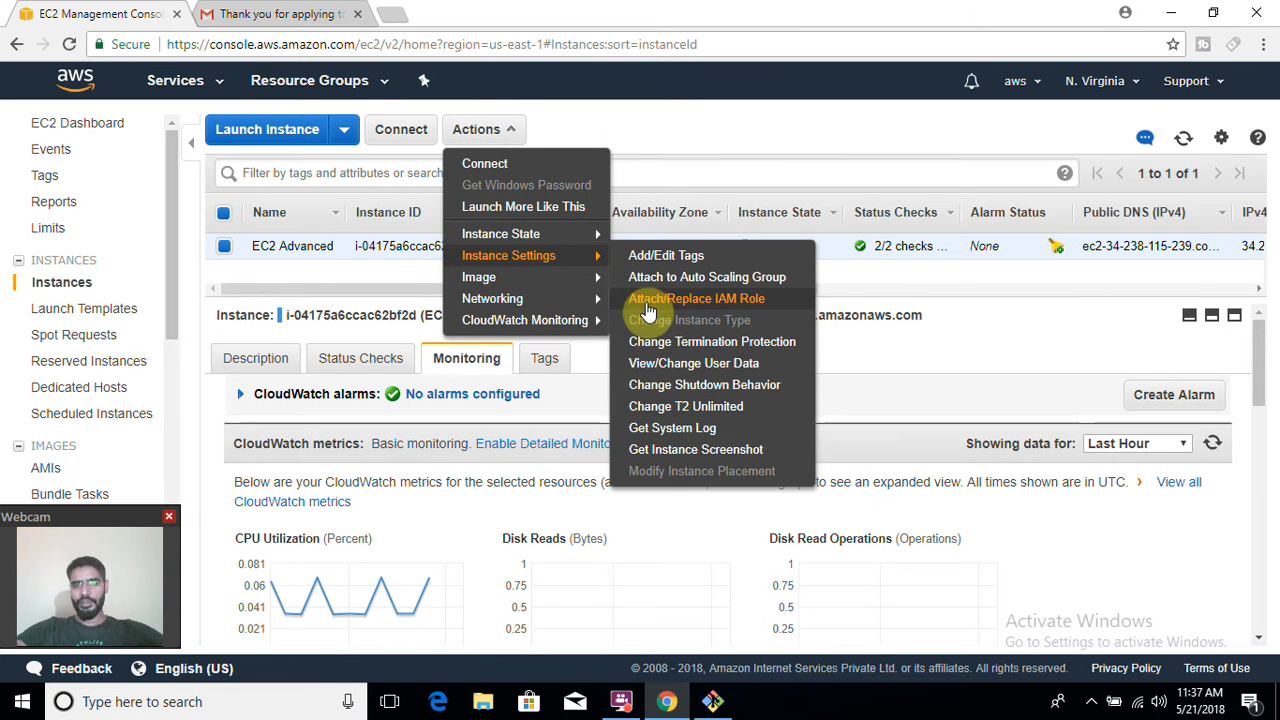
pyautogui.click(659, 305)
pyautogui.click(453, 322)
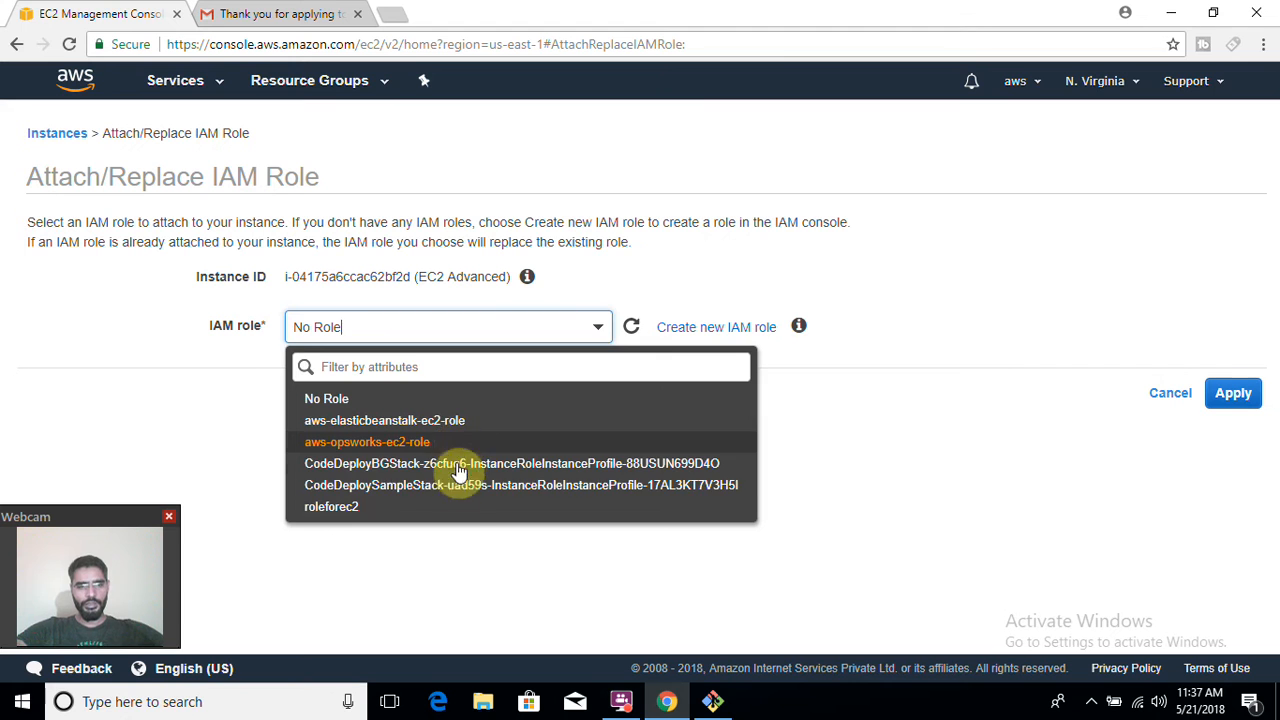
pyautogui.click(457, 507)
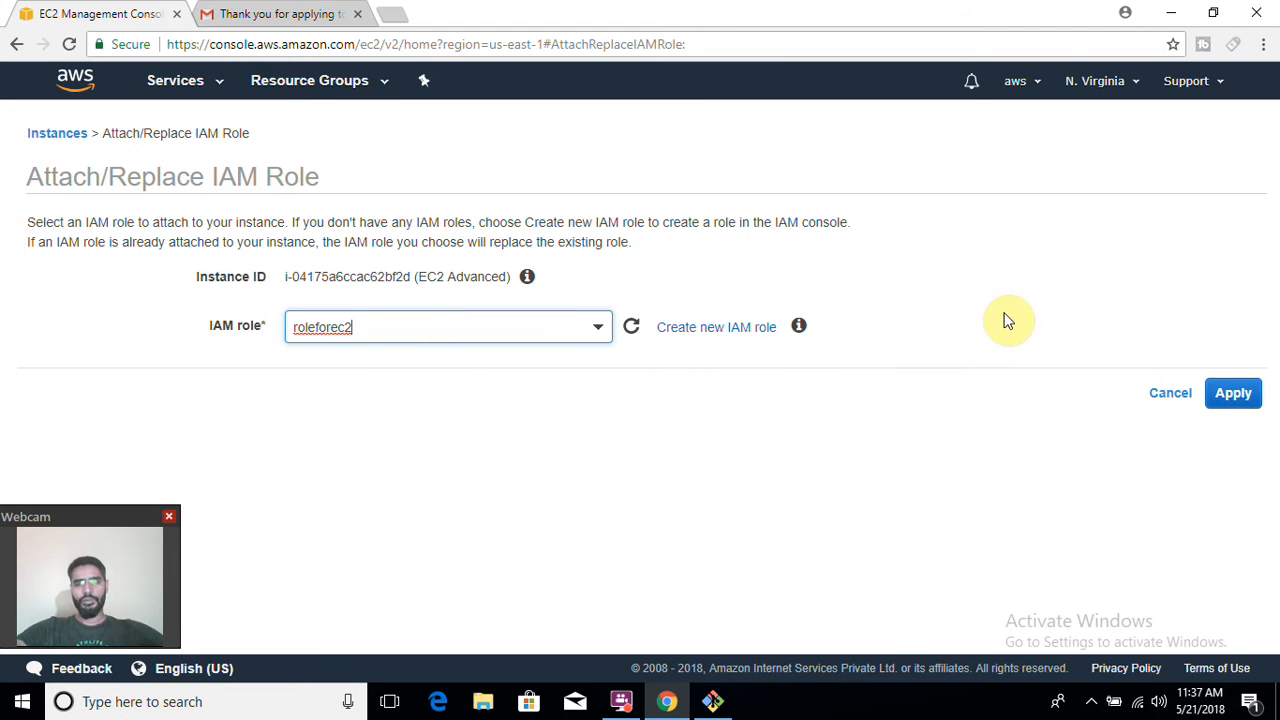
pyautogui.click(1229, 398)
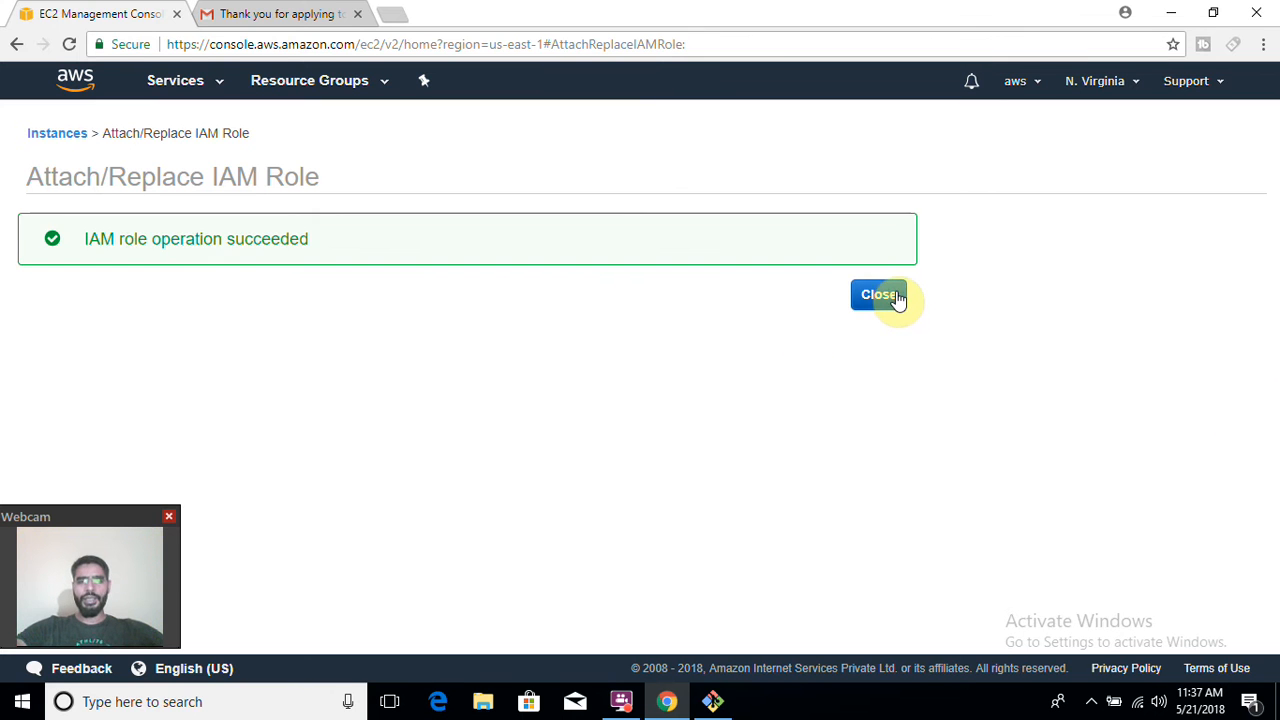
pyautogui.click(897, 299)
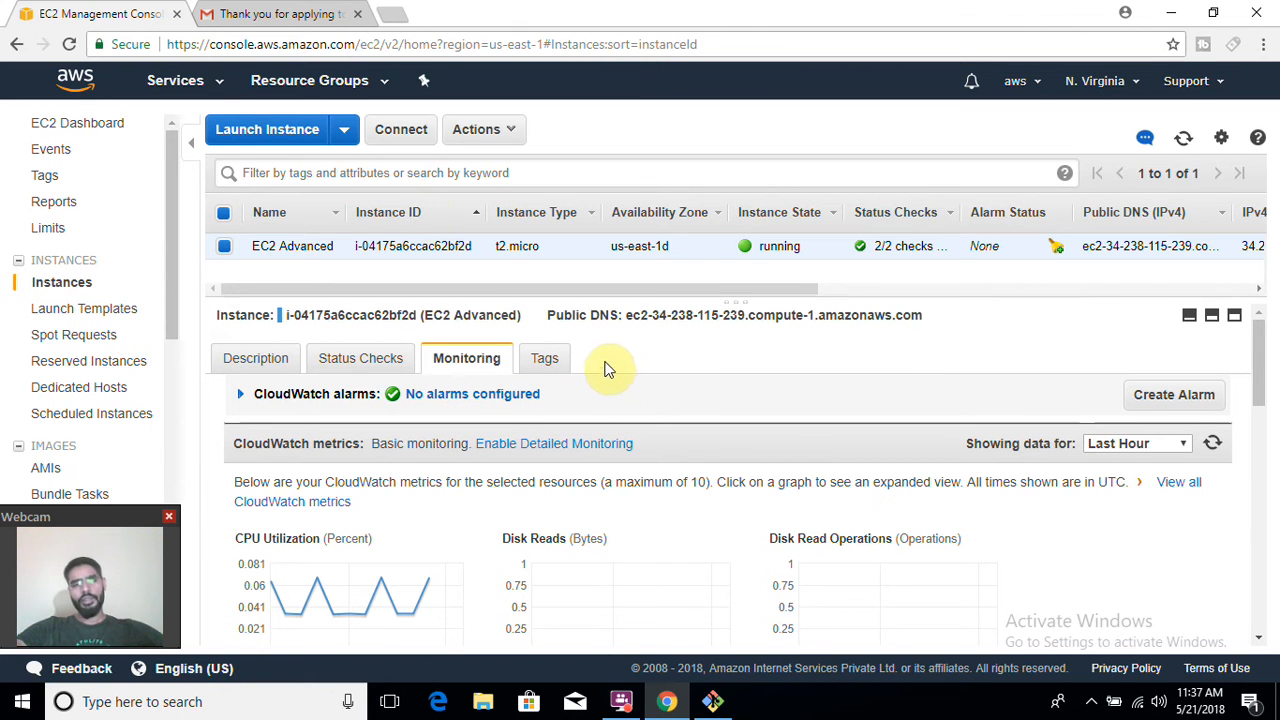
# Step: Enable termination protection for the EC2 Advanced instance
pyautogui.click(503, 134)
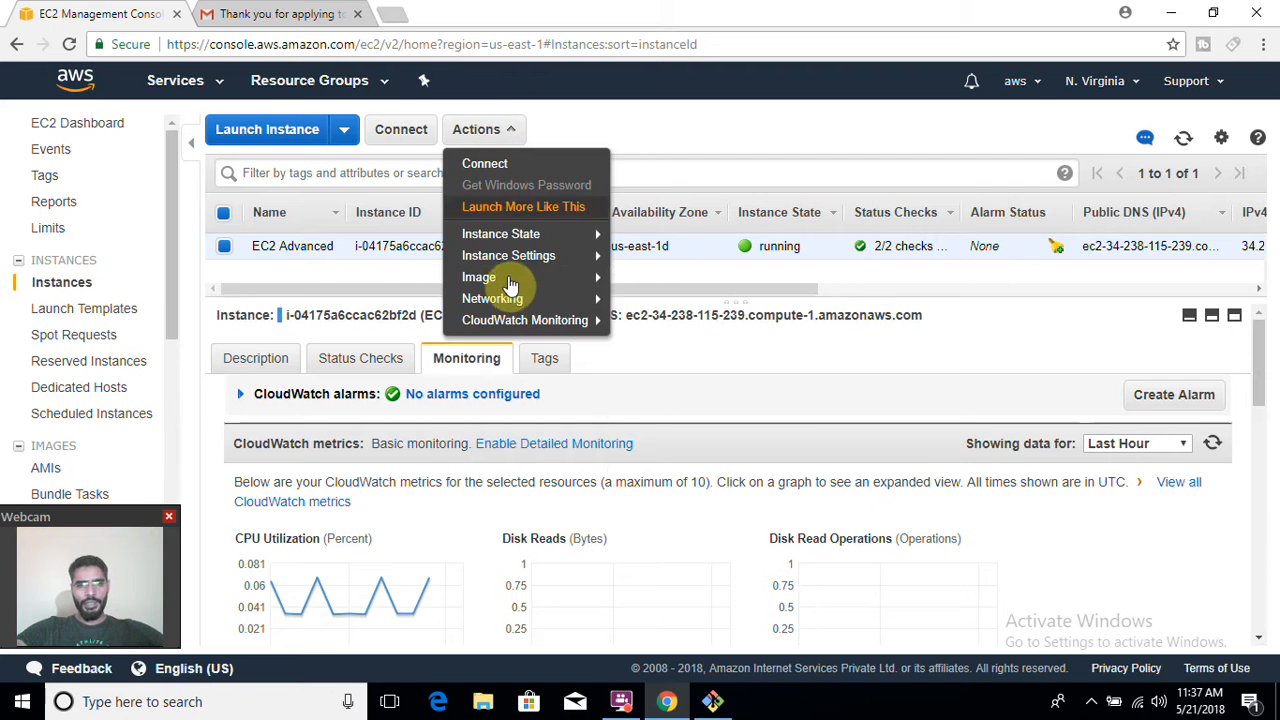
pyautogui.moveTo(546, 240)
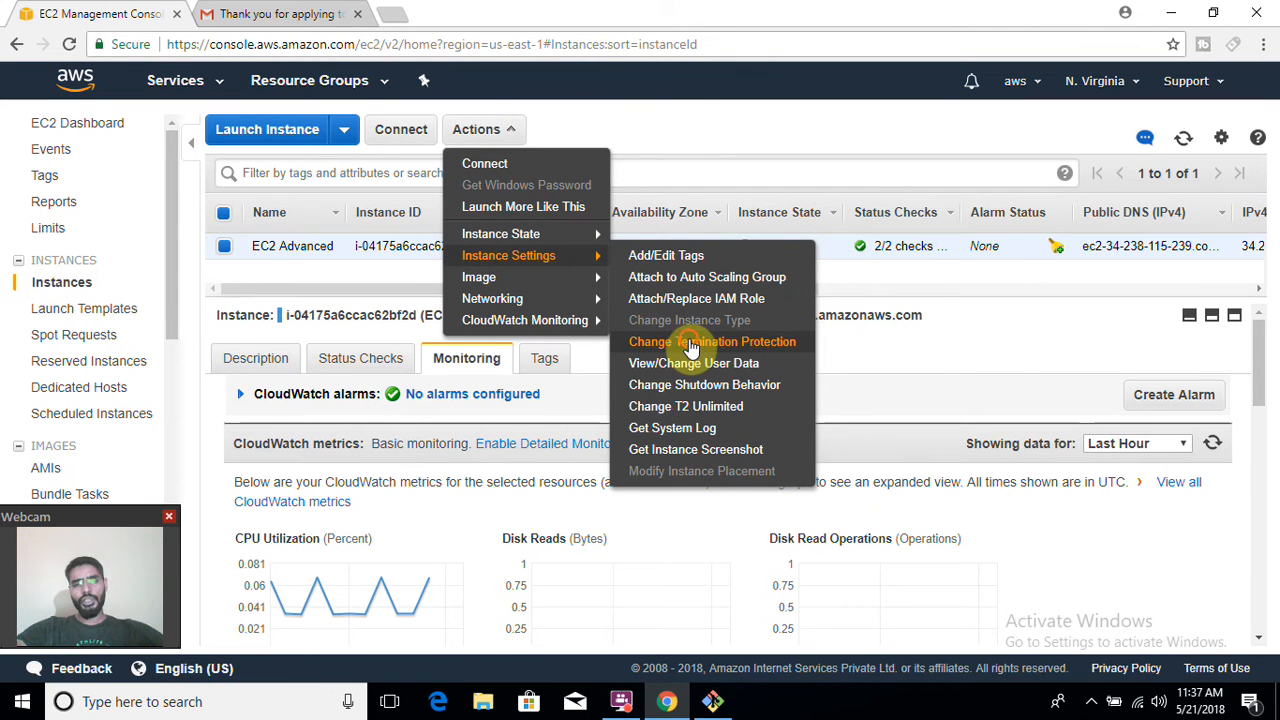
pyautogui.click(692, 347)
pyautogui.click(911, 470)
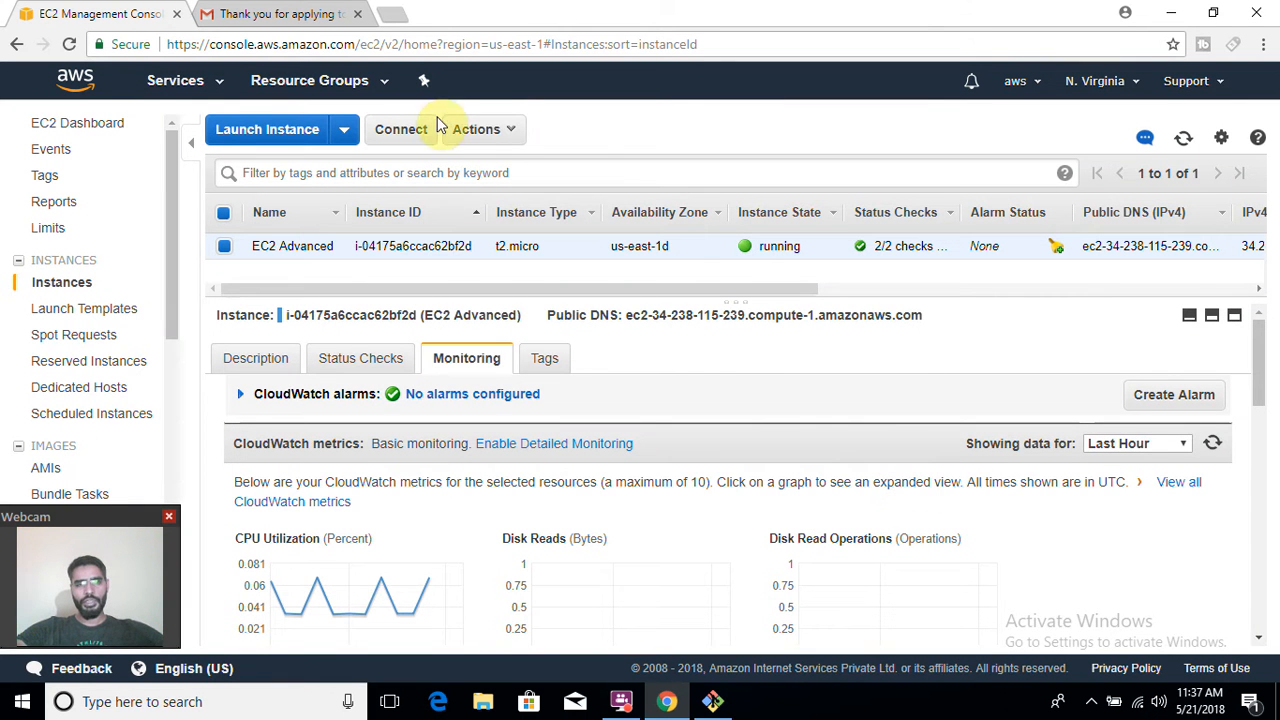
# Step: Check the EC2 Advanced instance's current termination protection setting, and cancel without disabling it
pyautogui.click(488, 131)
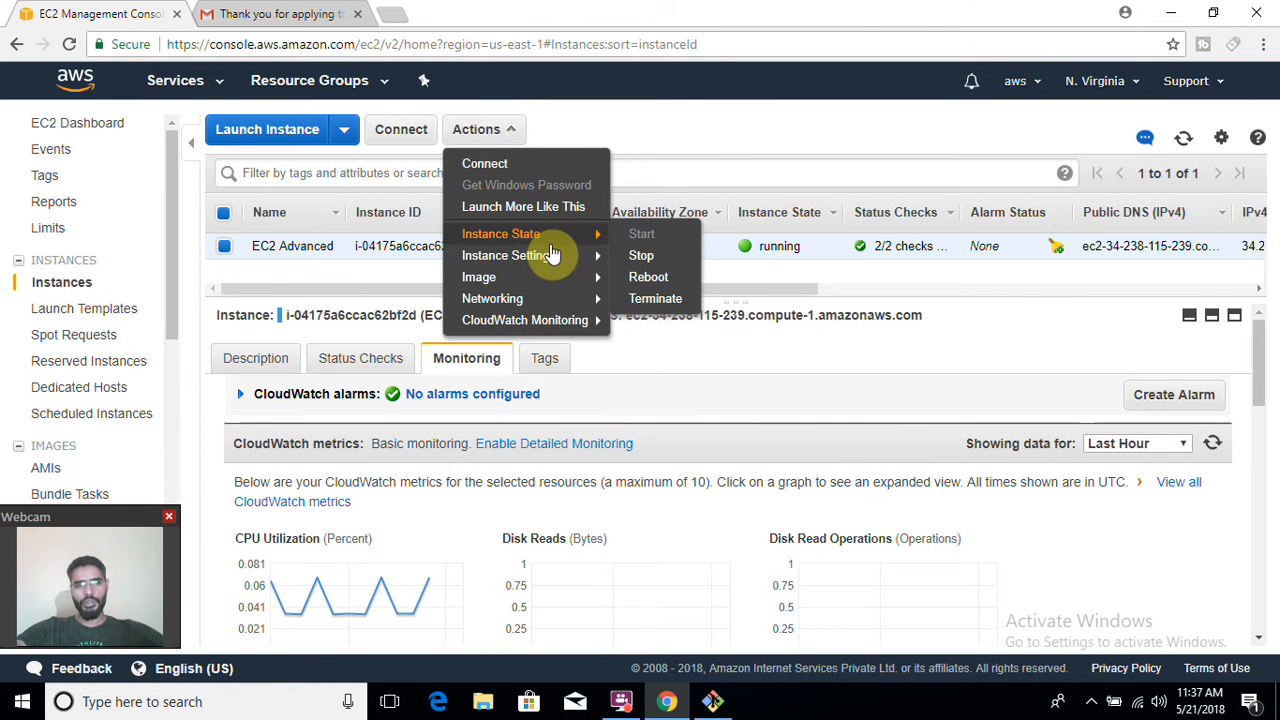
pyautogui.moveTo(556, 257)
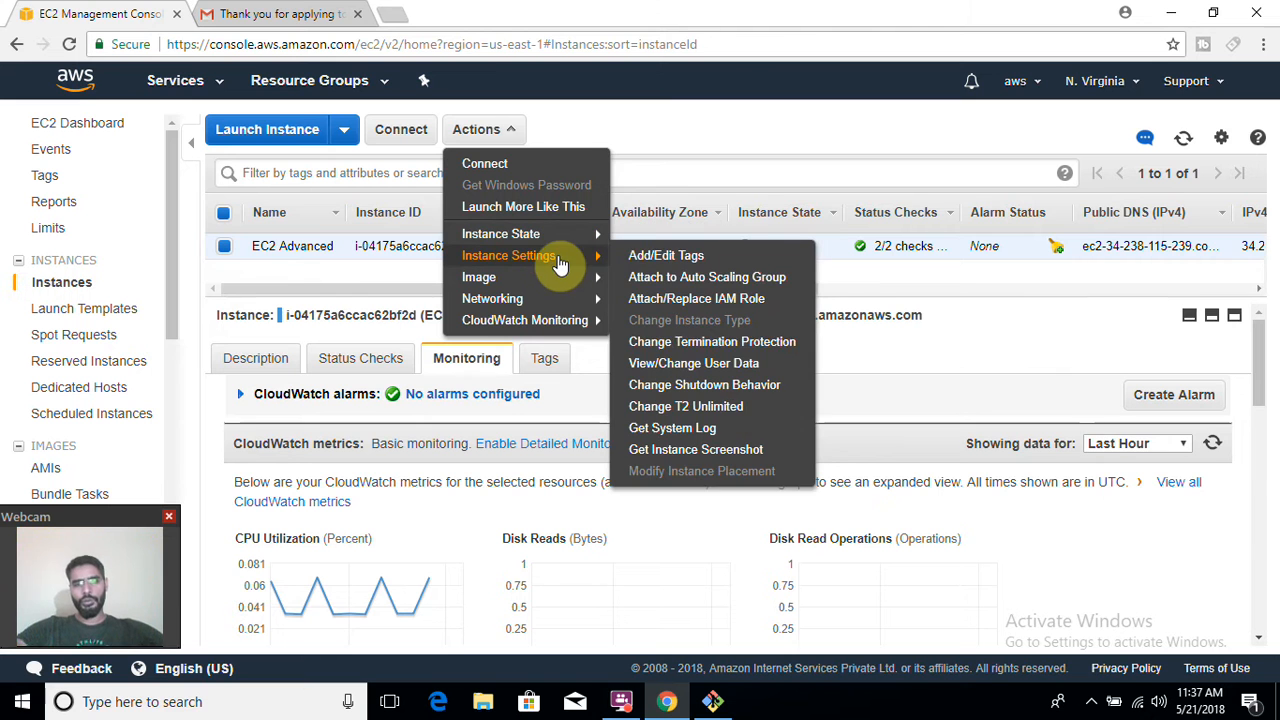
pyautogui.click(670, 348)
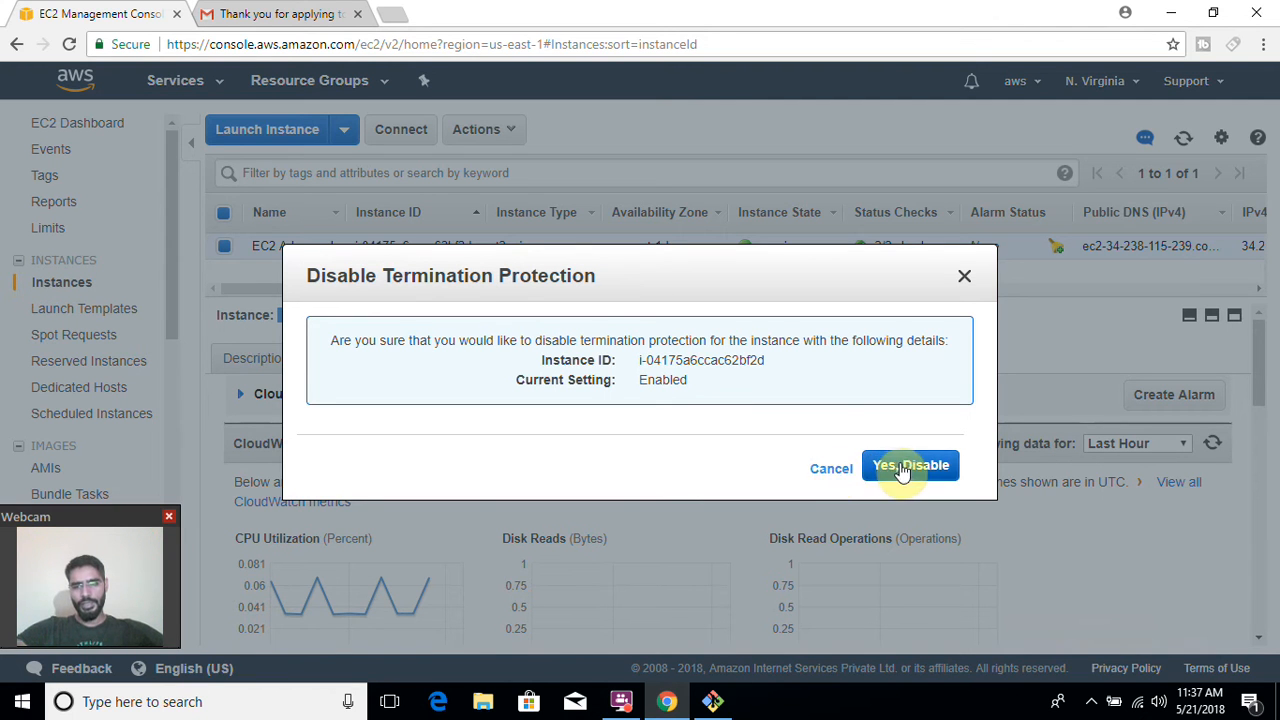
pyautogui.click(845, 472)
# Step: Open the termination confirmation for the EC2 Advanced instance, check how termination protection affects it, and cancel
pyautogui.click(480, 129)
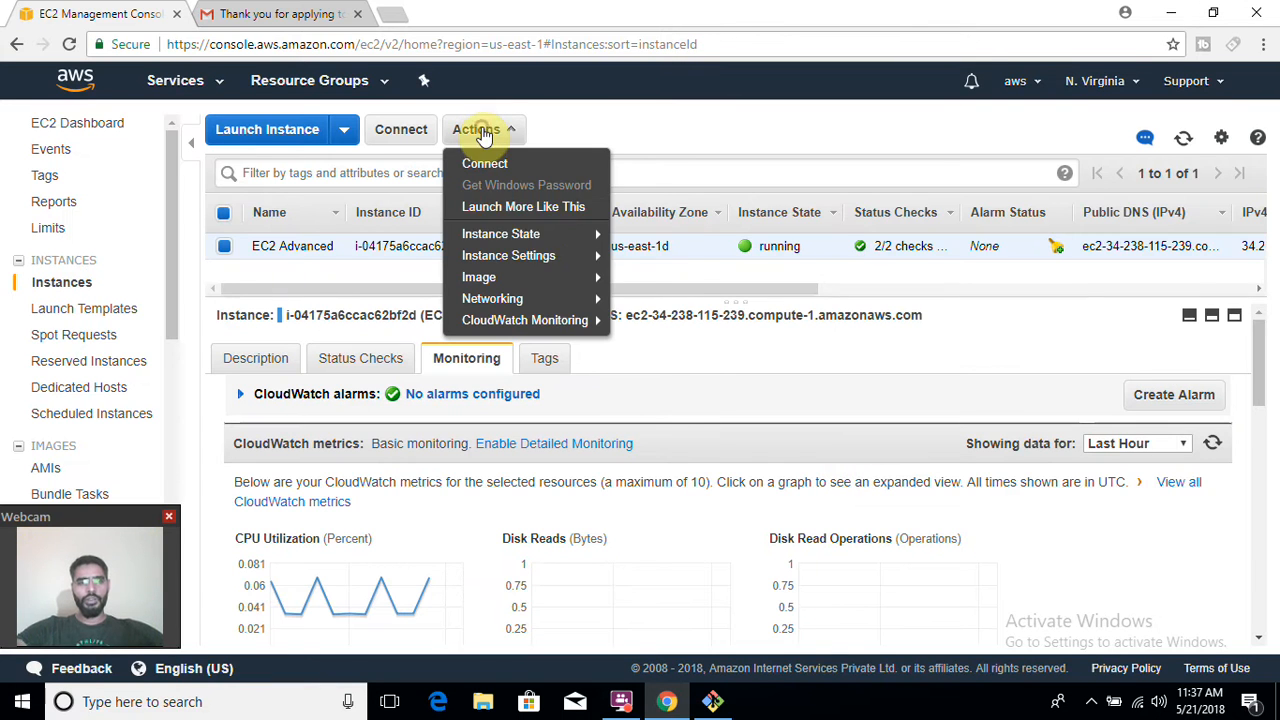
pyautogui.moveTo(530, 234)
pyautogui.click(651, 300)
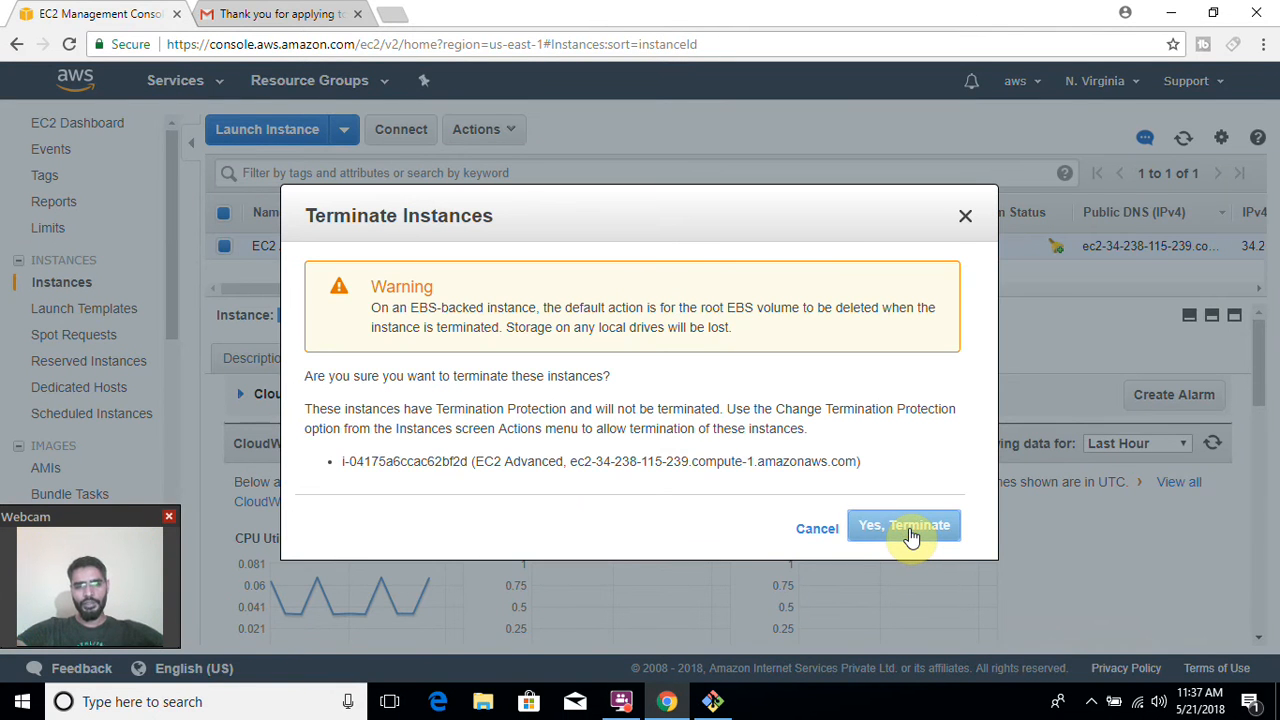
pyautogui.click(826, 528)
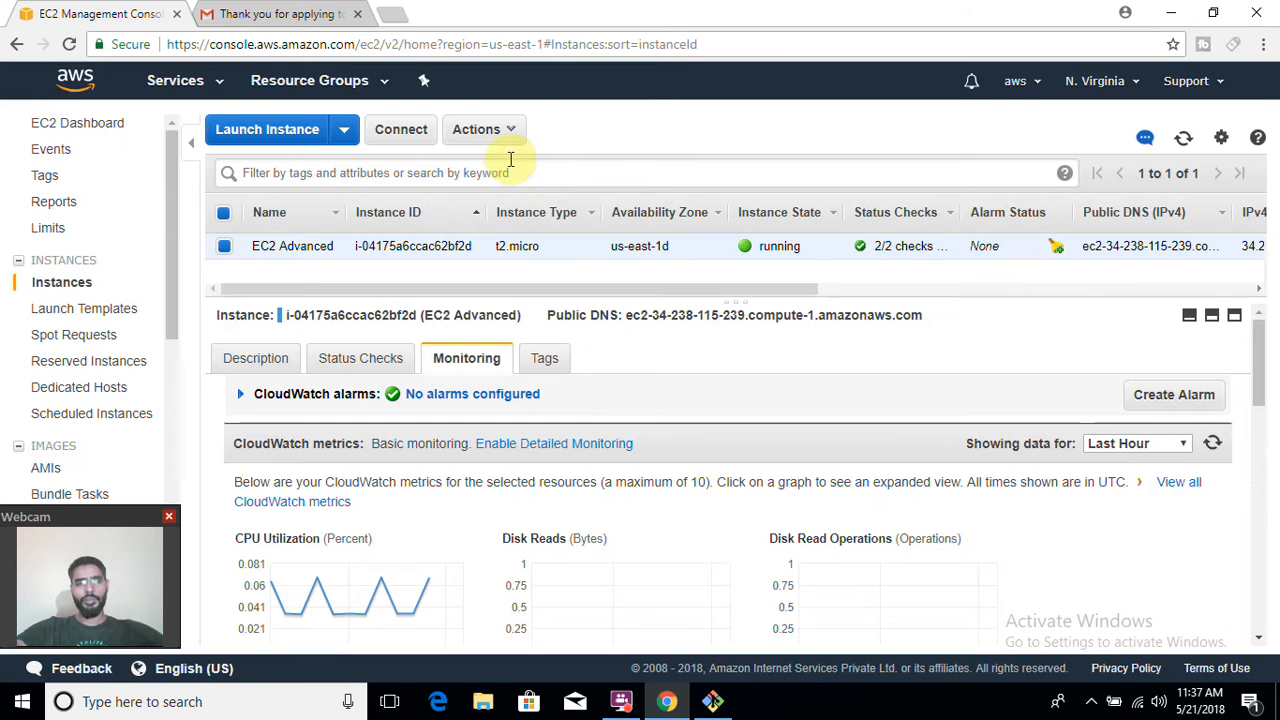
# Step: Disable termination protection for the EC2 Advanced instance
pyautogui.click(478, 129)
pyautogui.moveTo(578, 280)
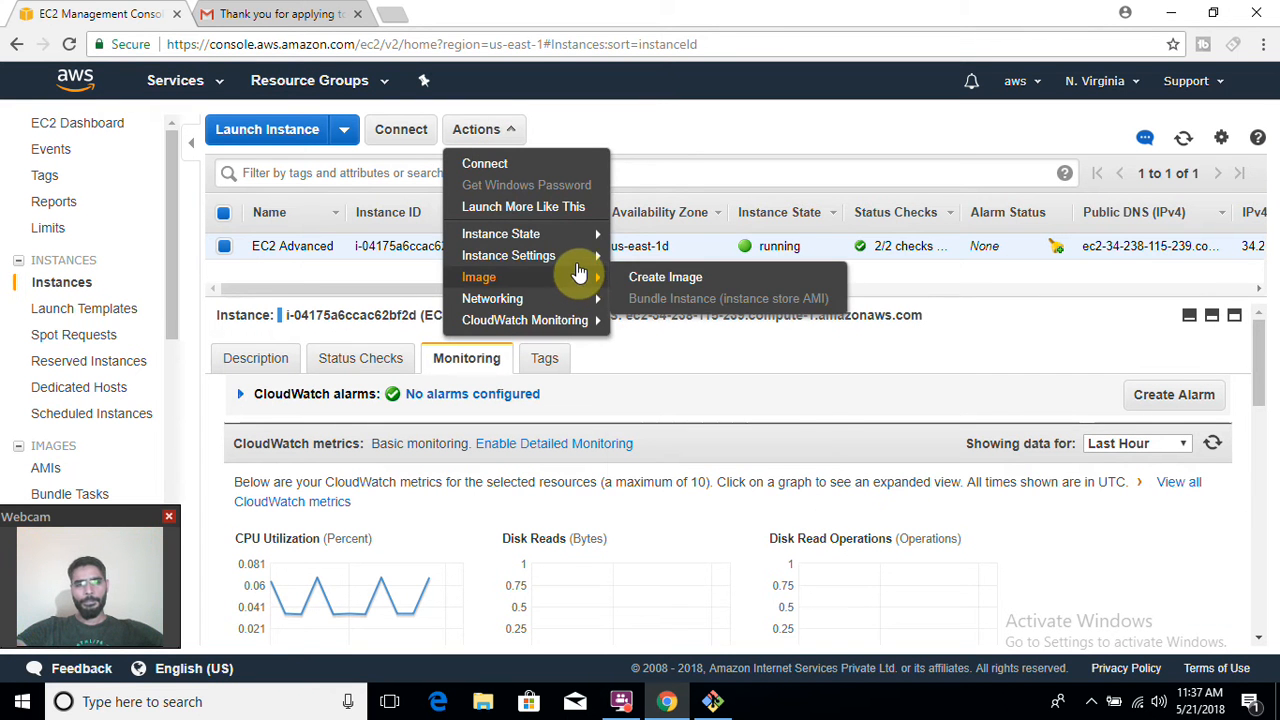
pyautogui.moveTo(583, 258)
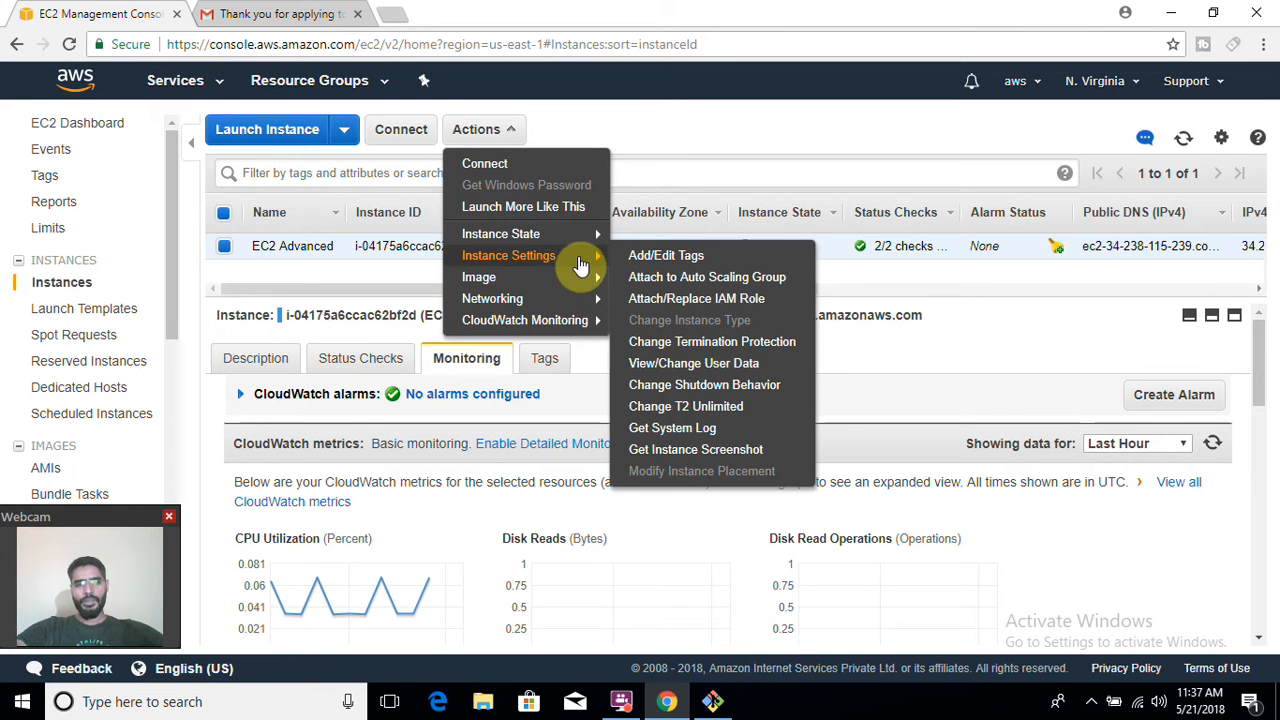
pyautogui.click(685, 345)
pyautogui.click(912, 478)
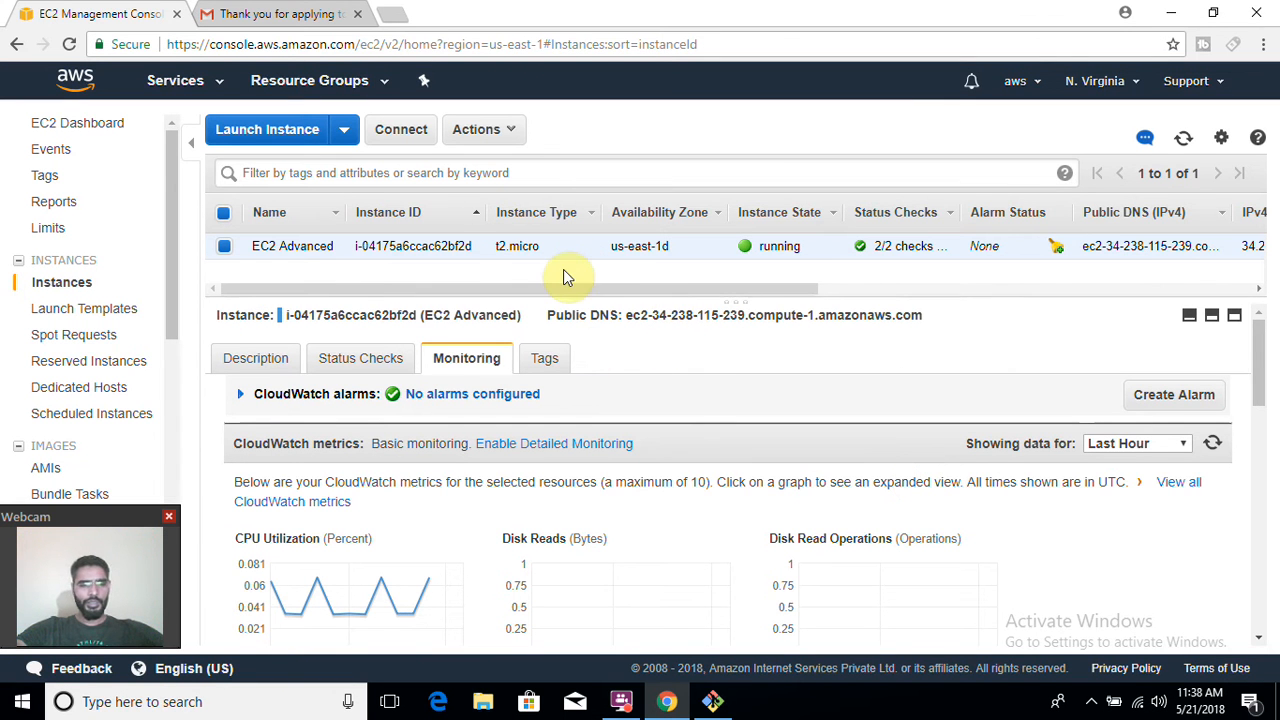
# Step: View the EC2 Advanced instance's user data and cancel without changing it
pyautogui.click(511, 133)
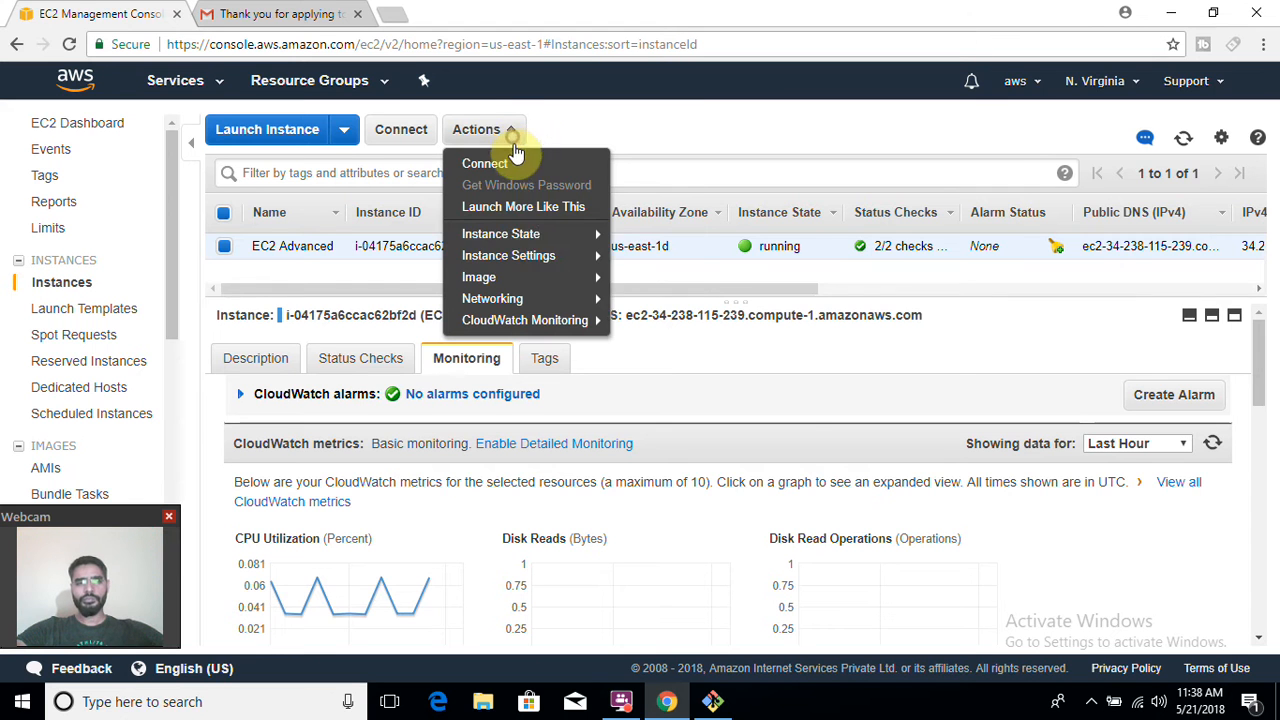
pyautogui.moveTo(560, 255)
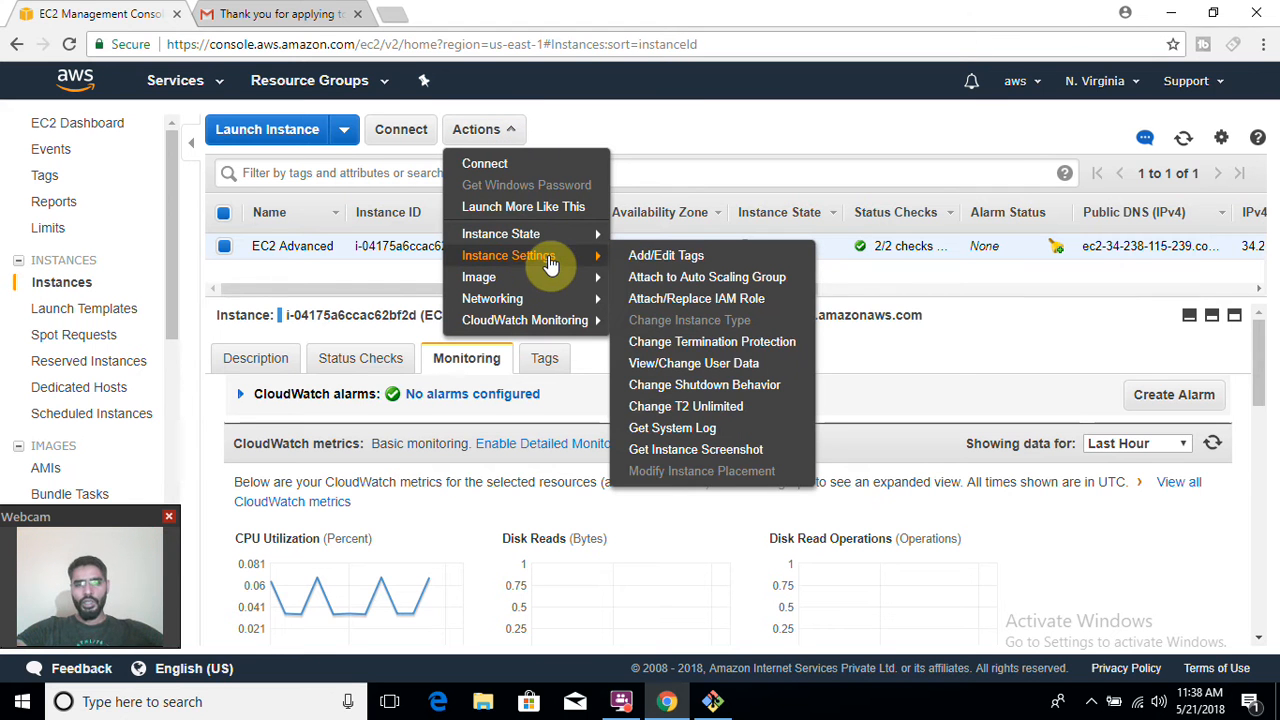
pyautogui.click(680, 368)
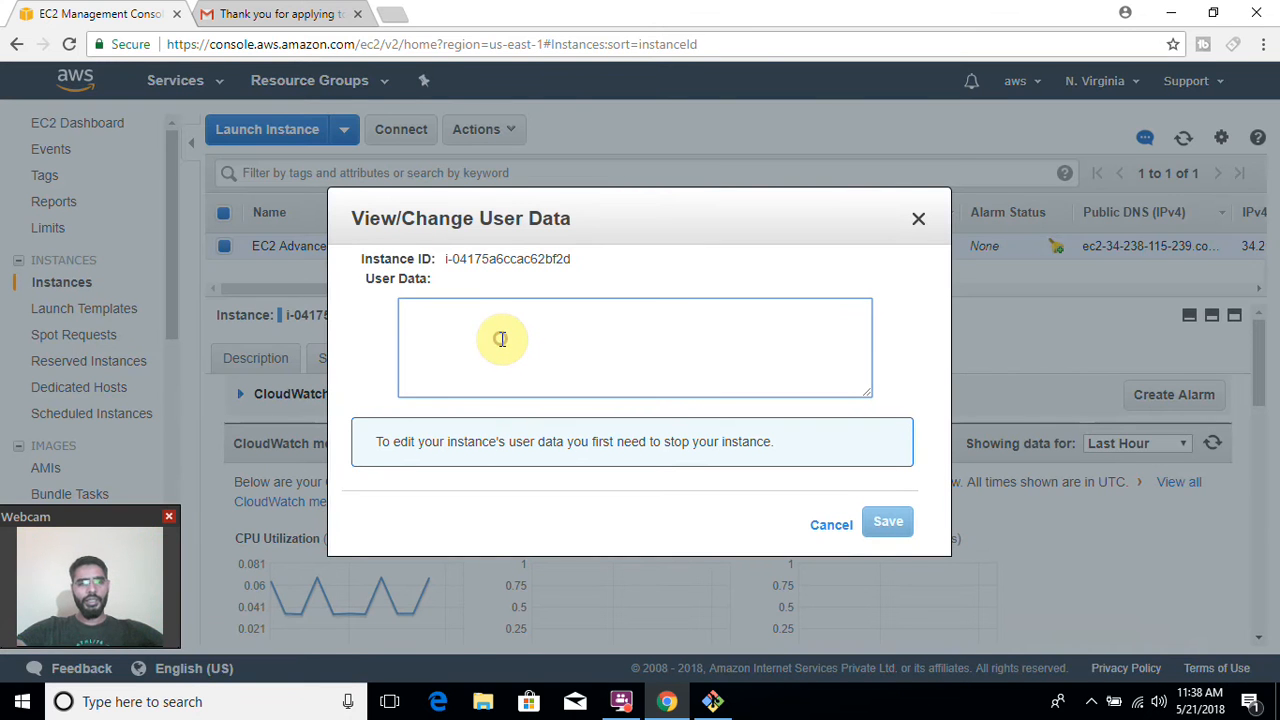
pyautogui.click(456, 319)
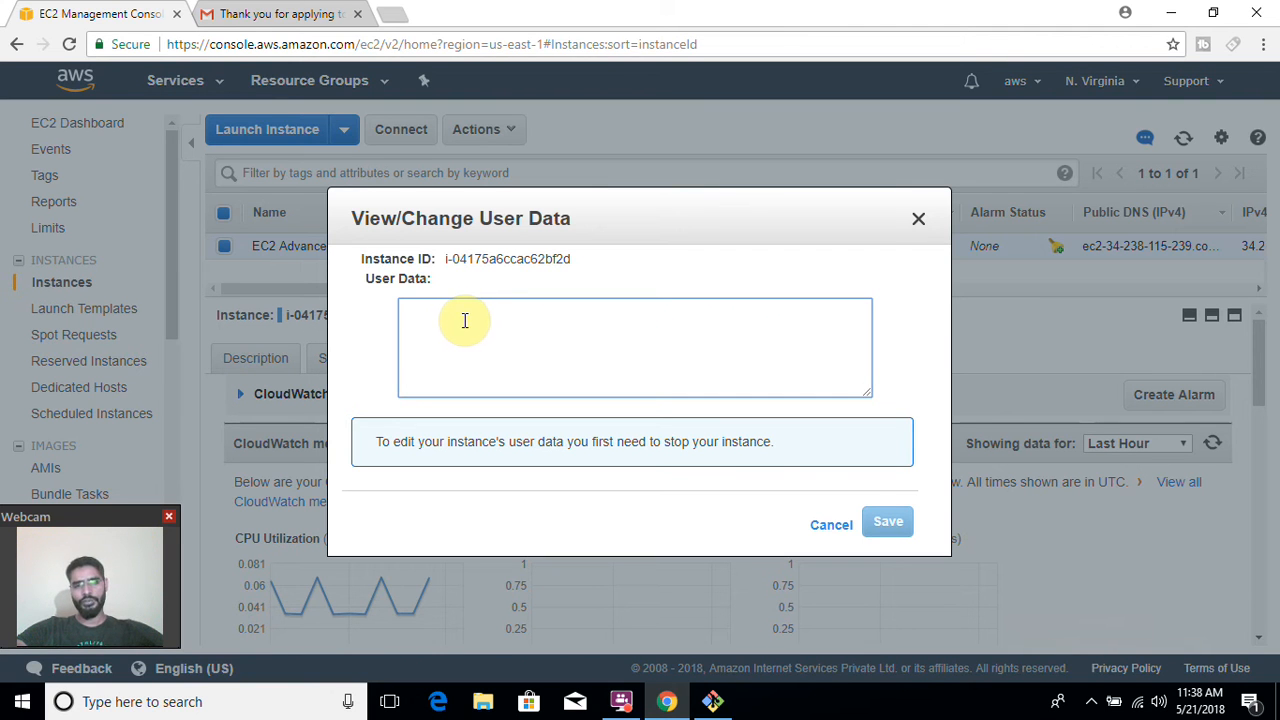
pyautogui.click(831, 527)
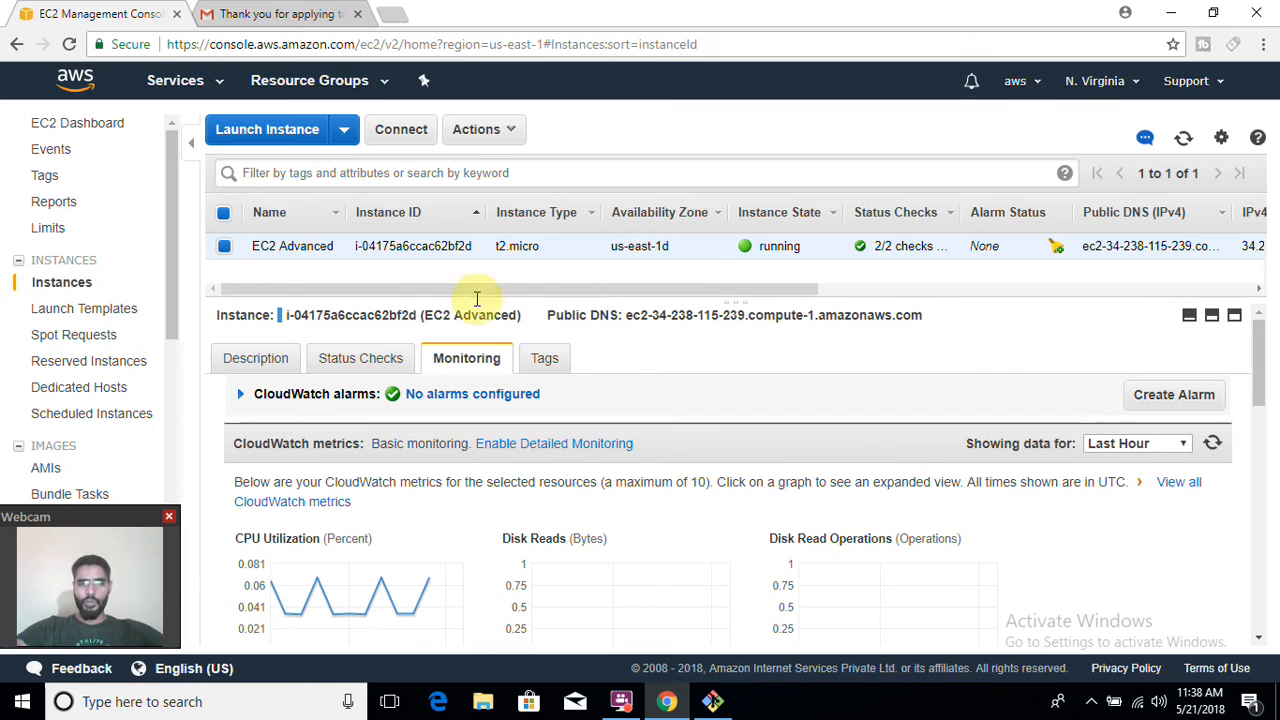
# Step: Examine the instance's shutdown behavior options, selecting Terminate and then Stop, and cancel without applying
pyautogui.click(493, 140)
pyautogui.moveTo(537, 260)
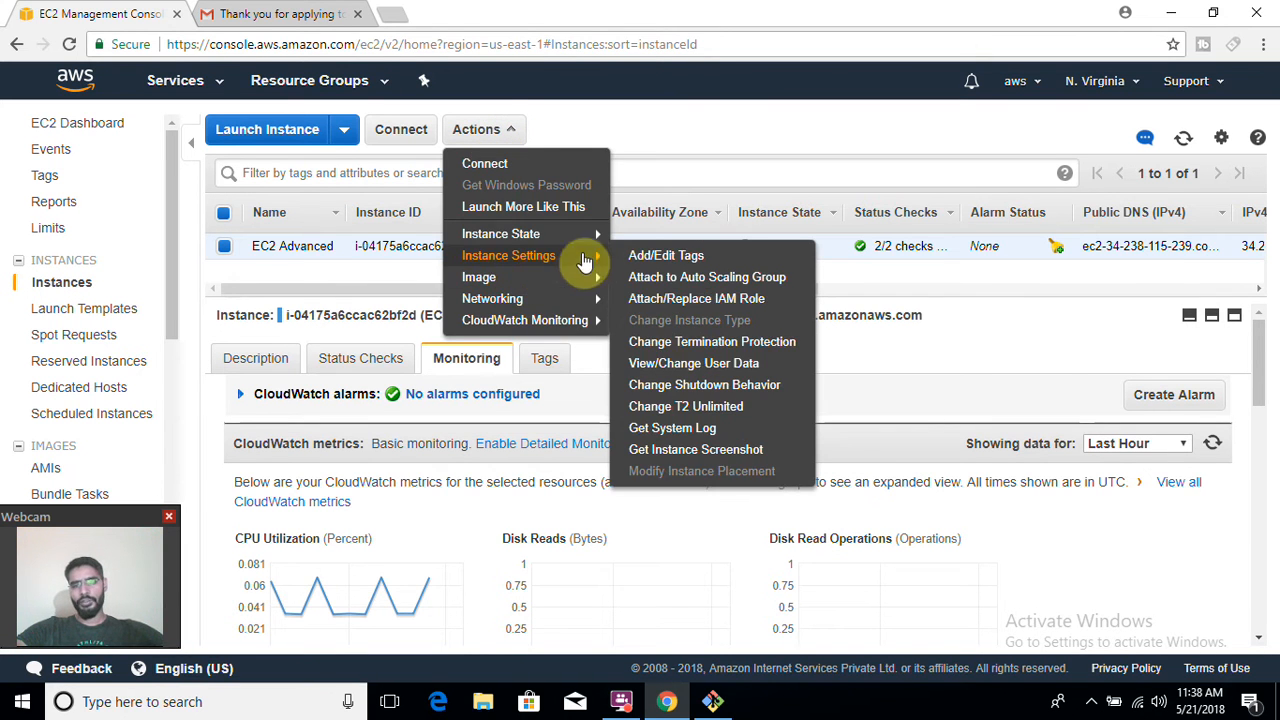
pyautogui.click(680, 386)
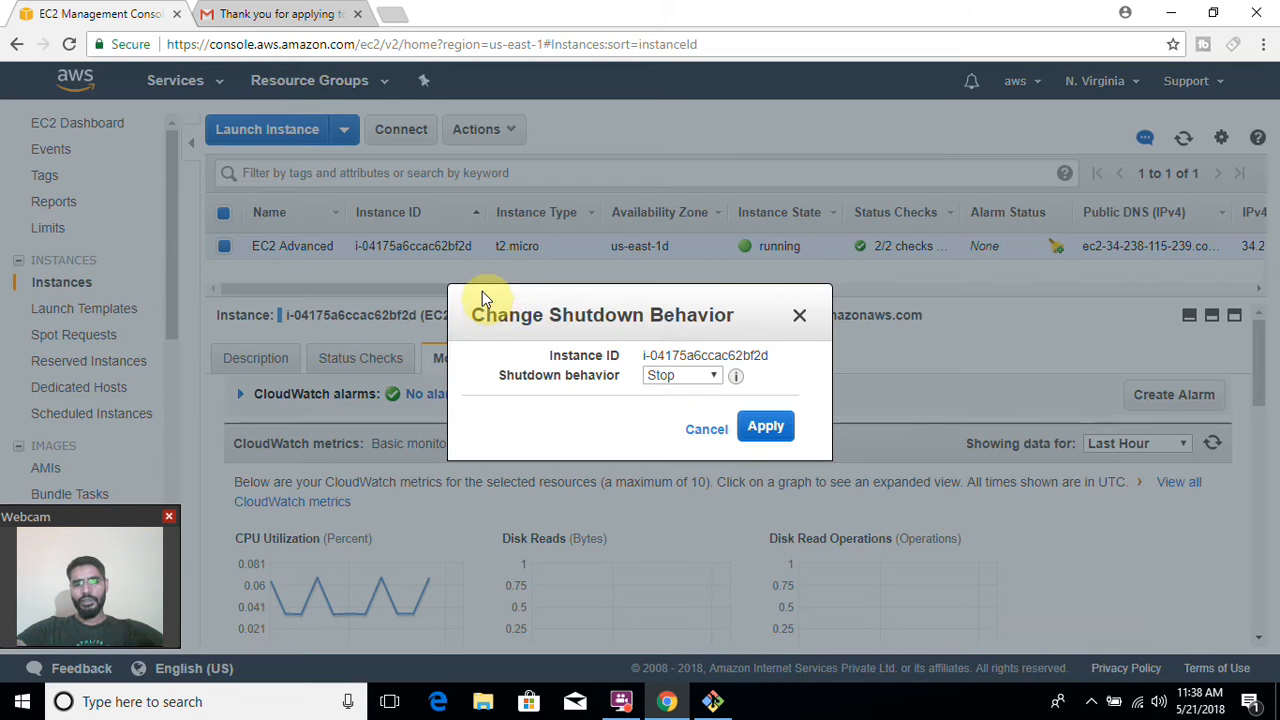
pyautogui.click(683, 378)
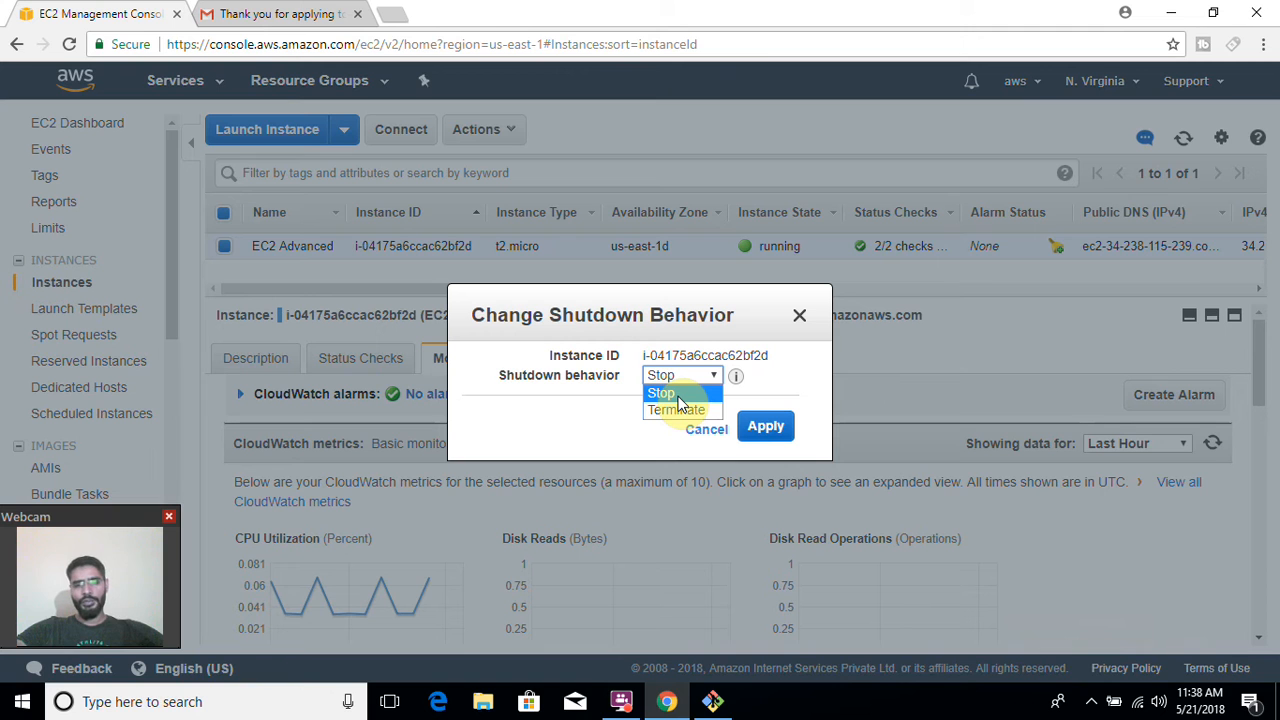
pyautogui.click(677, 409)
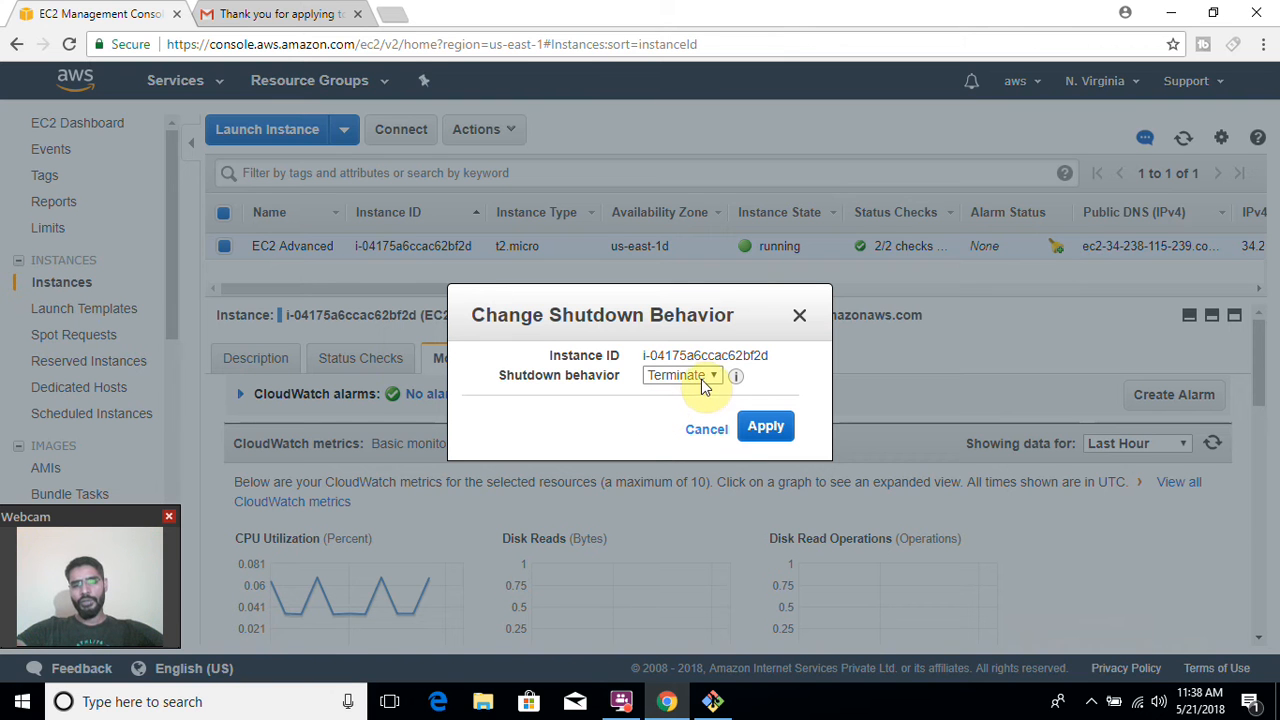
pyautogui.click(698, 376)
pyautogui.click(698, 393)
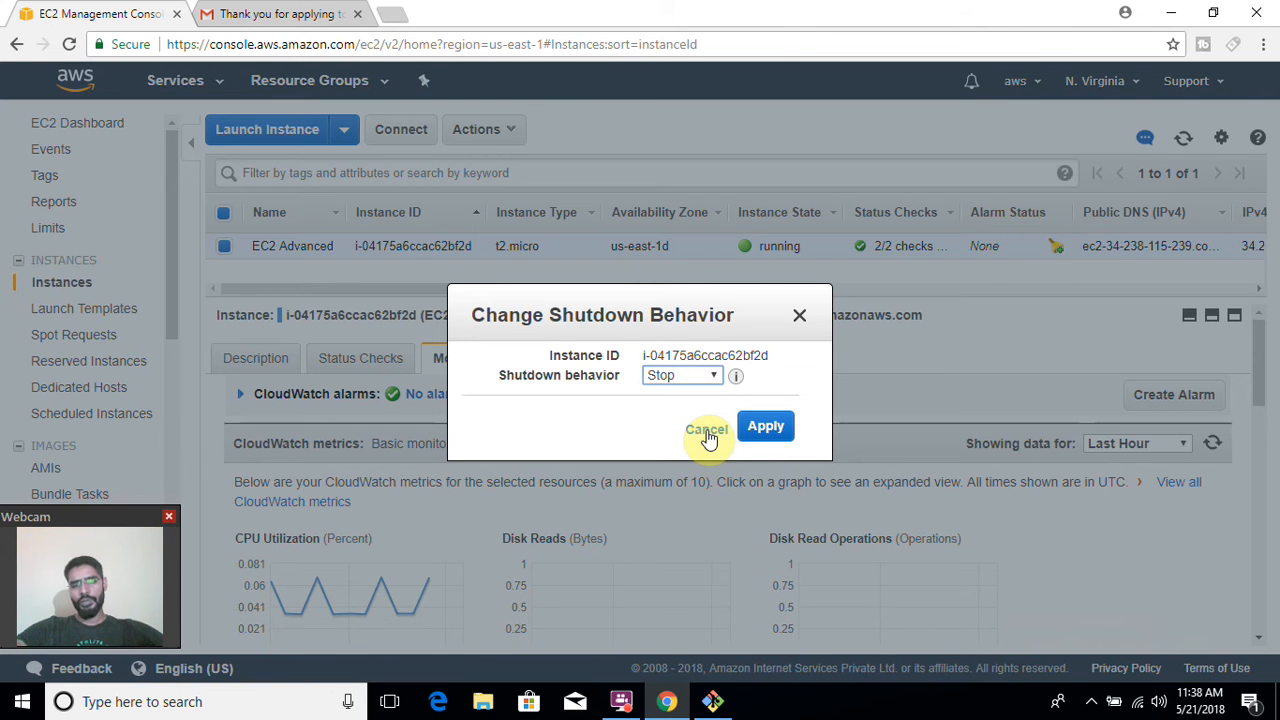
pyautogui.click(706, 430)
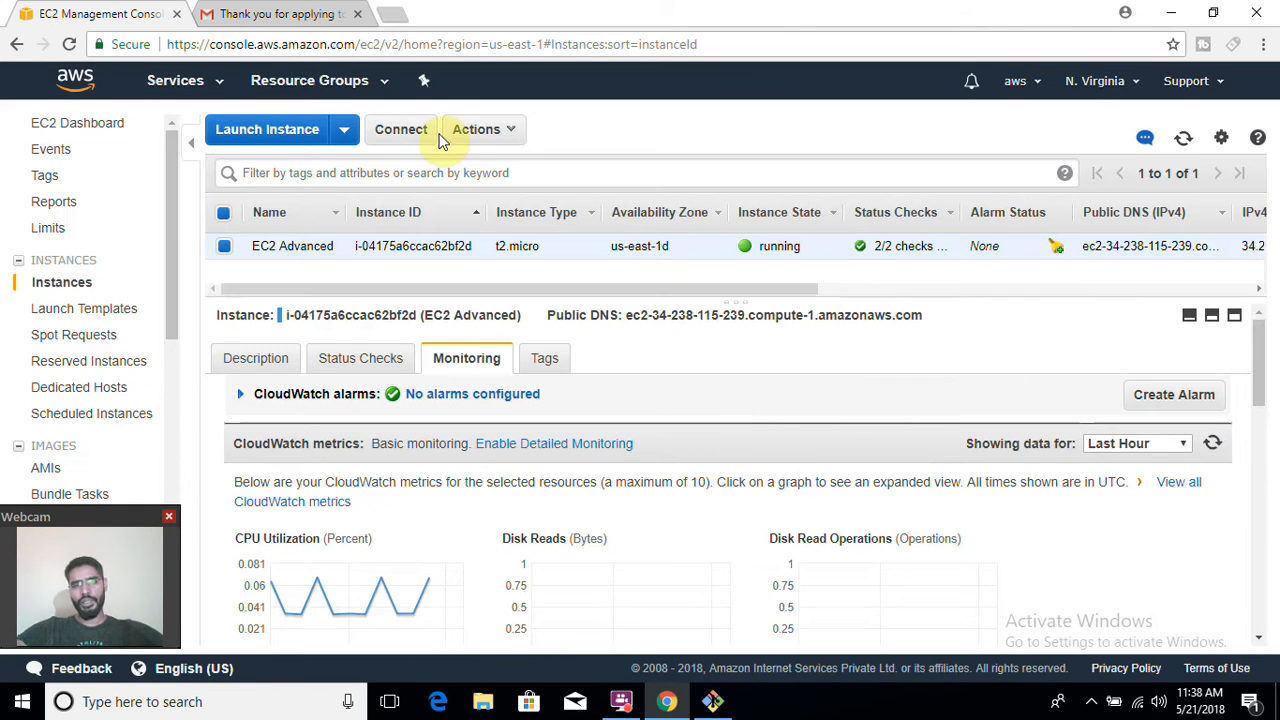
# Step: Check the T2 Unlimited setting of the EC2 Advanced instance and cancel without changing it
pyautogui.click(477, 134)
pyautogui.moveTo(549, 258)
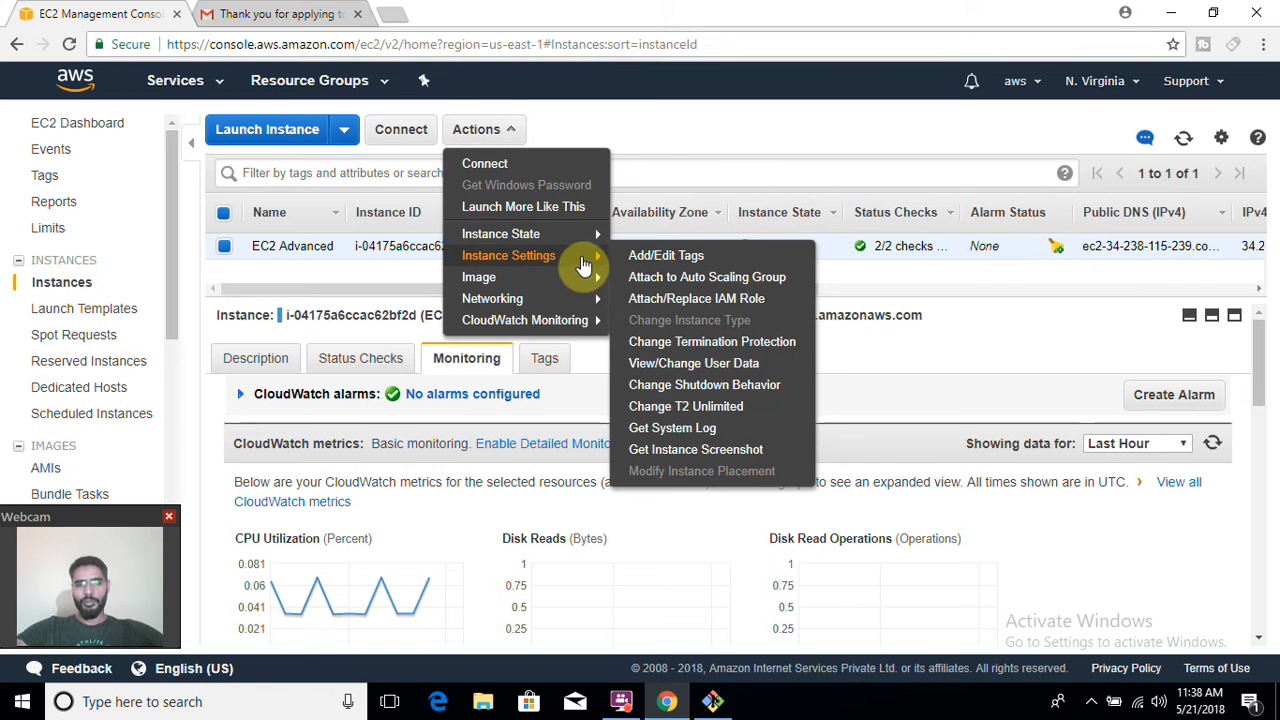
pyautogui.click(686, 407)
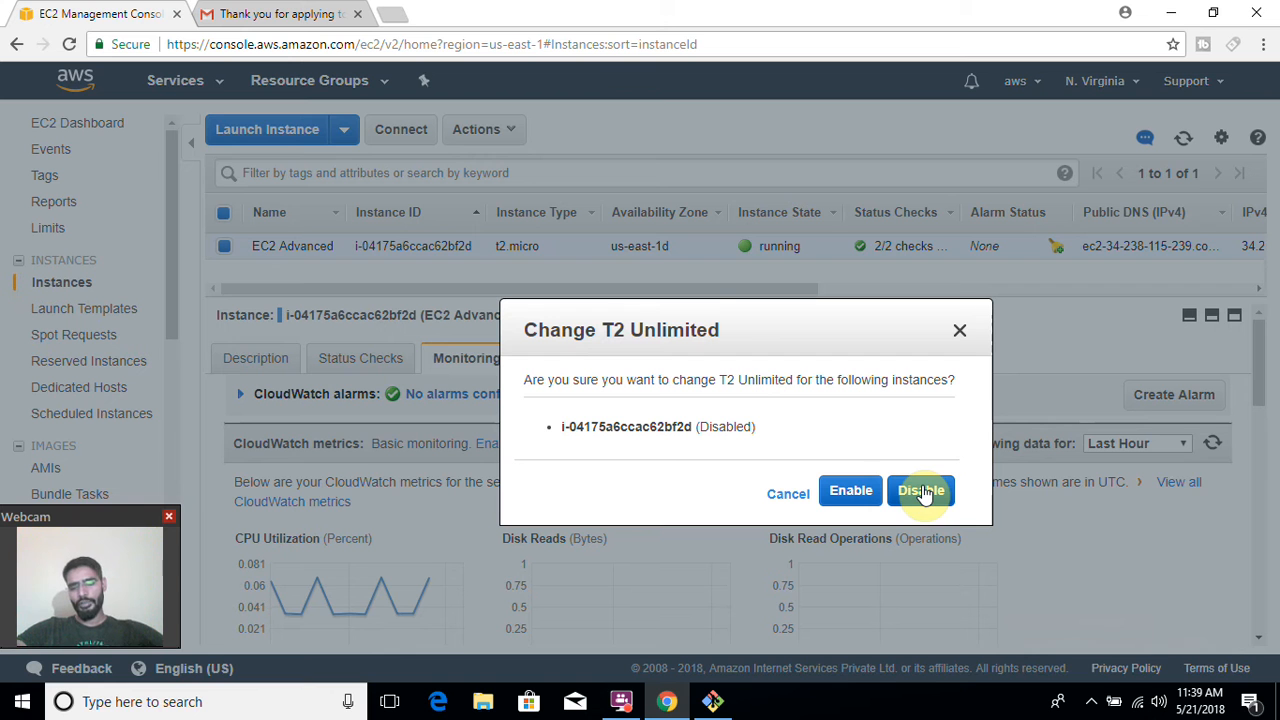
pyautogui.click(785, 500)
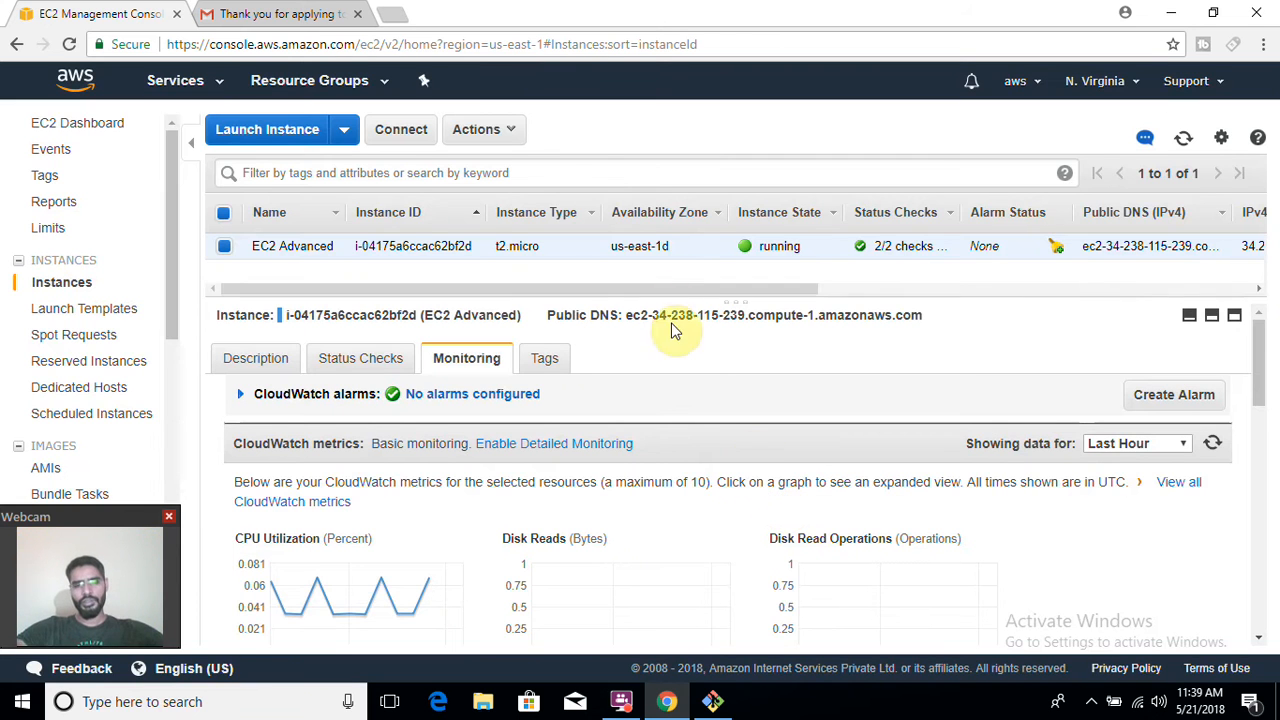
# Step: View the EC2 Advanced instance's system log down to its last lines and close it
pyautogui.click(503, 138)
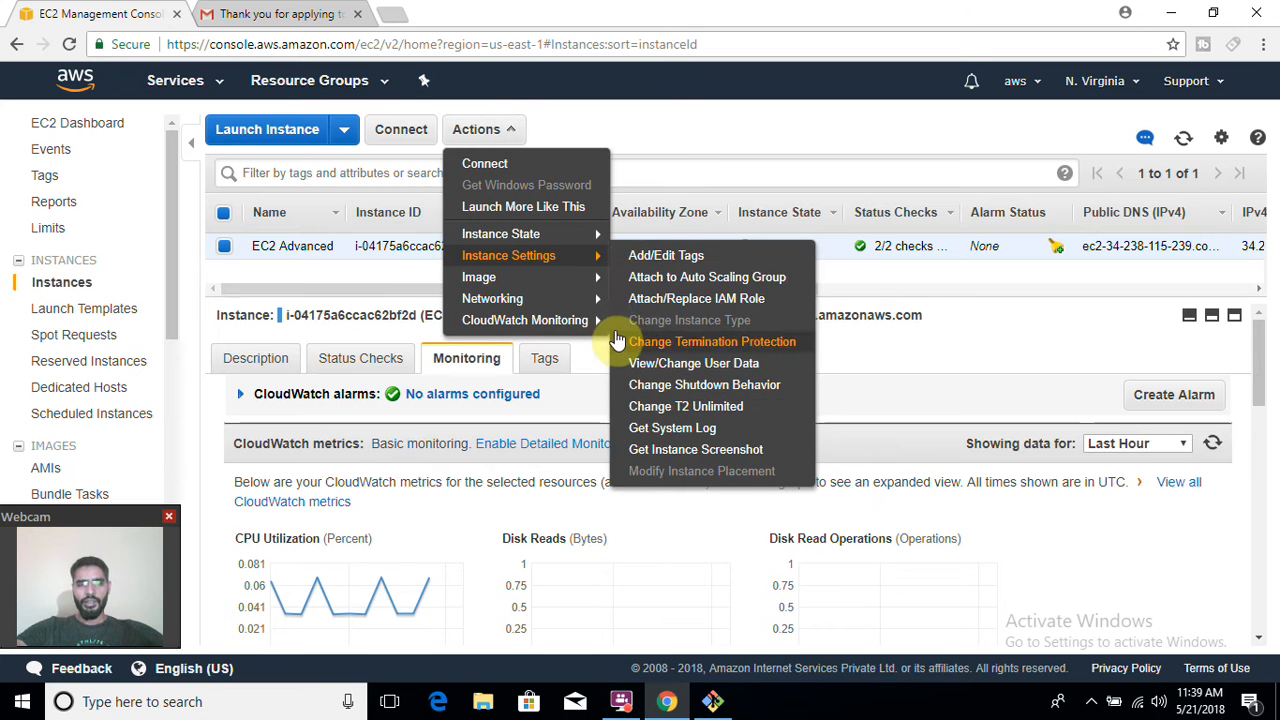
pyautogui.moveTo(596, 277)
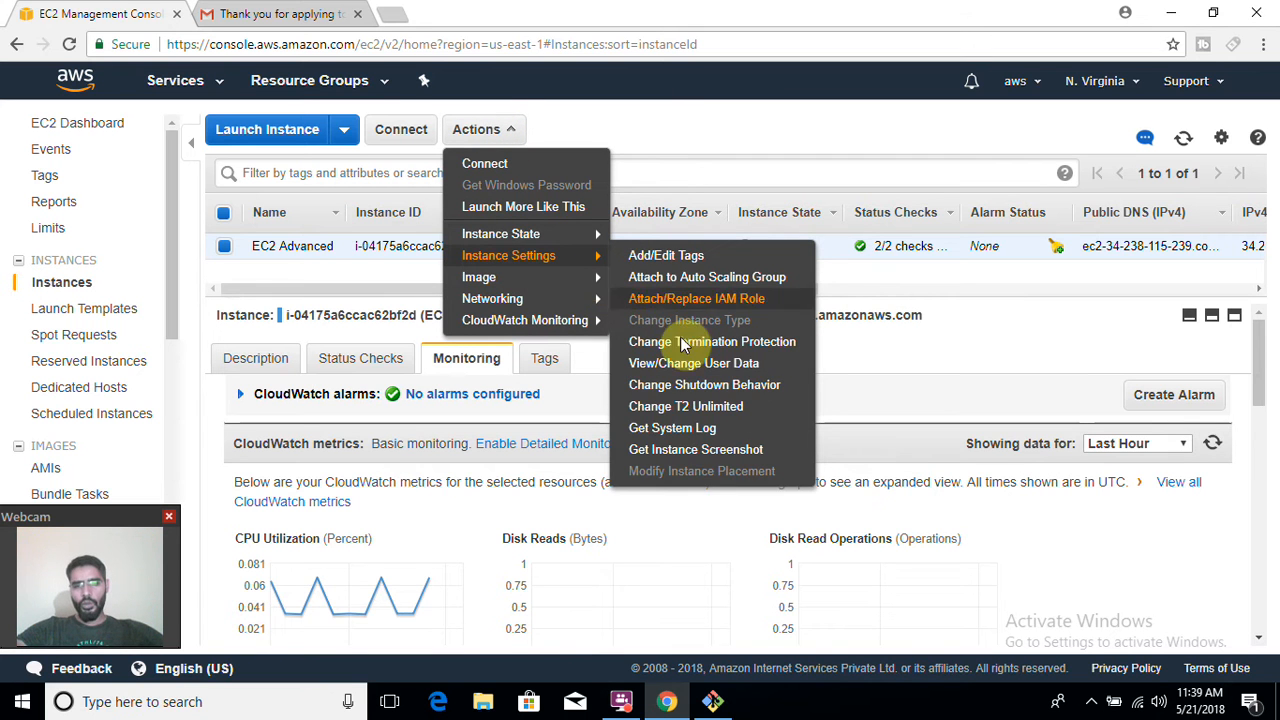
pyautogui.click(698, 428)
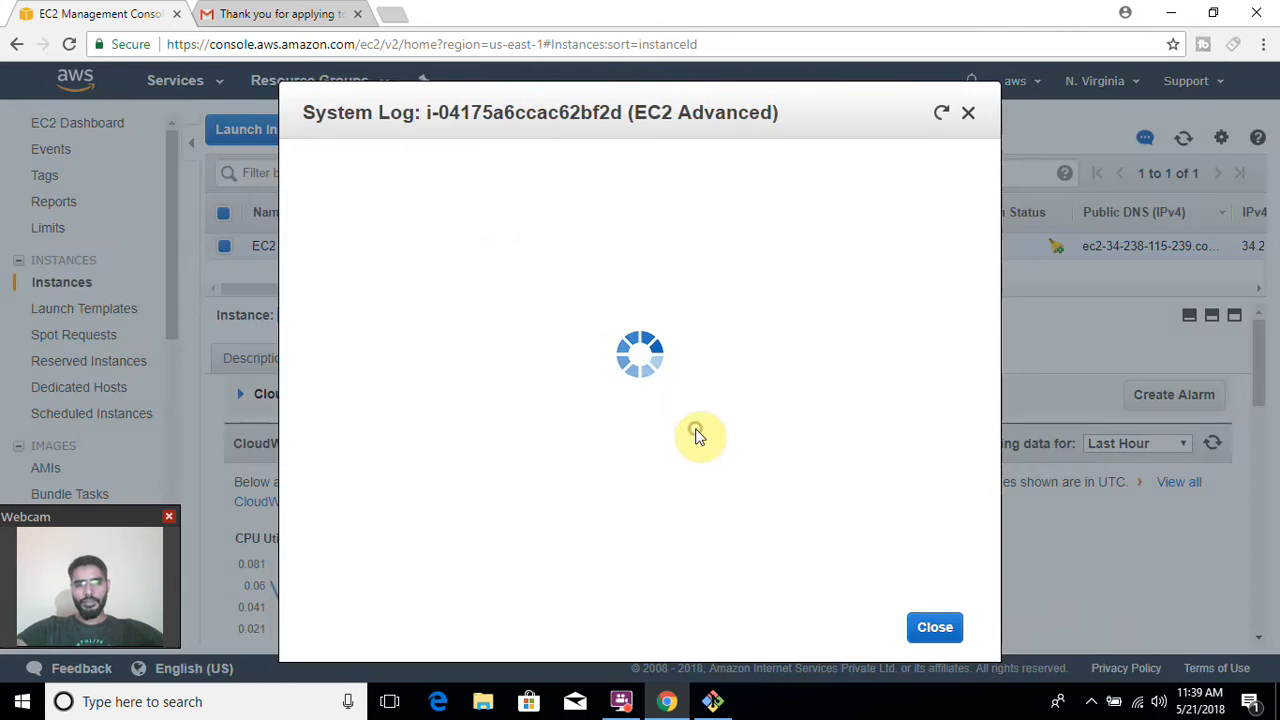
pyautogui.moveTo(967, 178); pyautogui.dragTo(1010, 572)
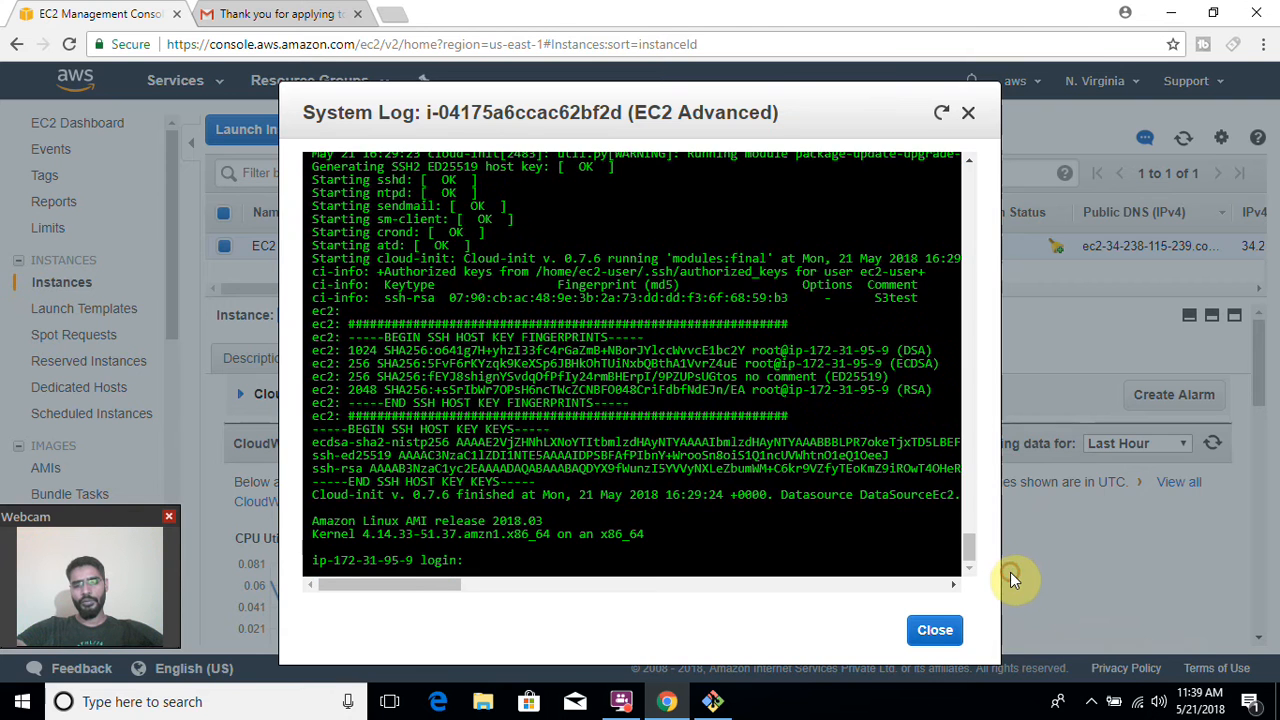
pyautogui.click(944, 632)
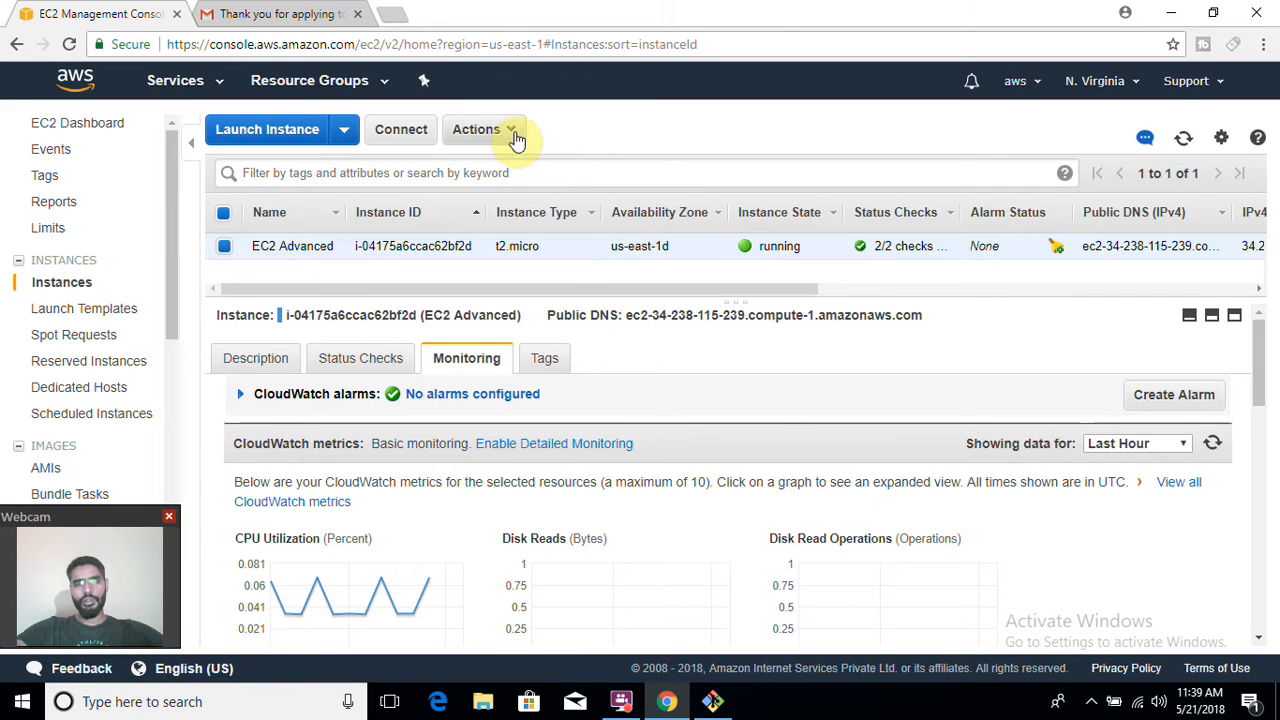
# Step: Reopen the system log to examine the boot messages and SSH host key section, and close it
pyautogui.moveTo(554, 262)
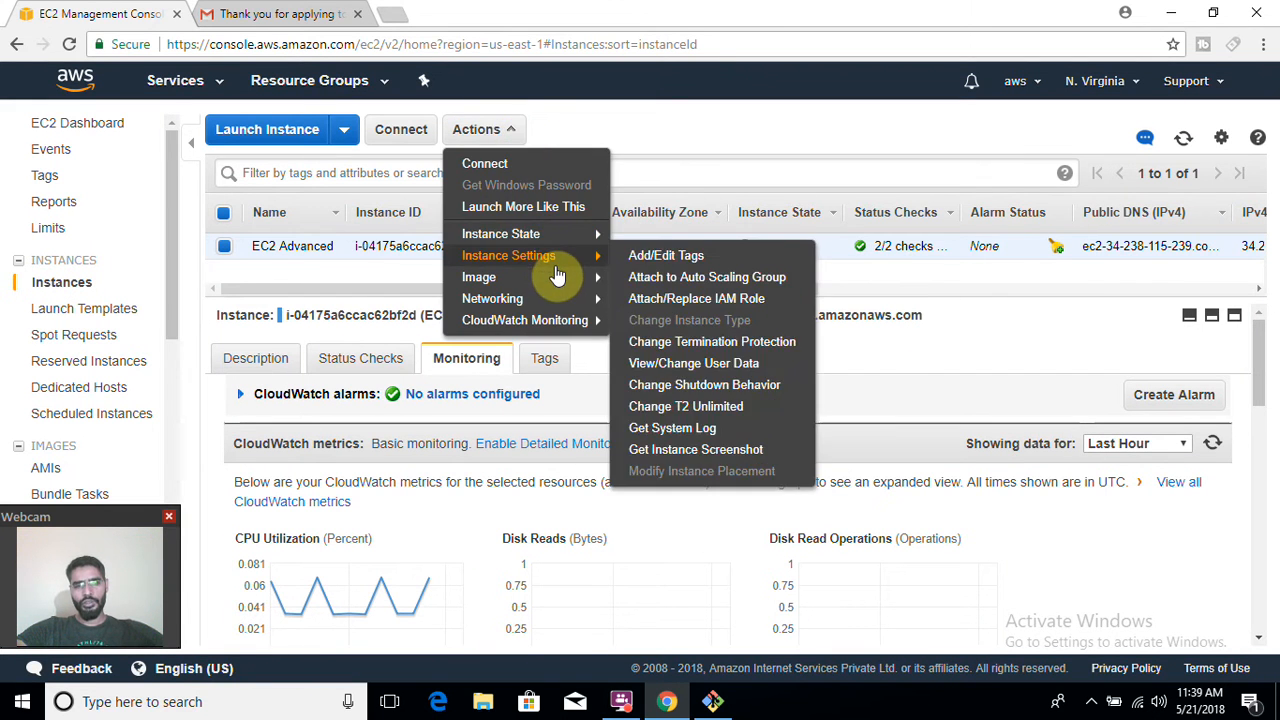
pyautogui.click(733, 428)
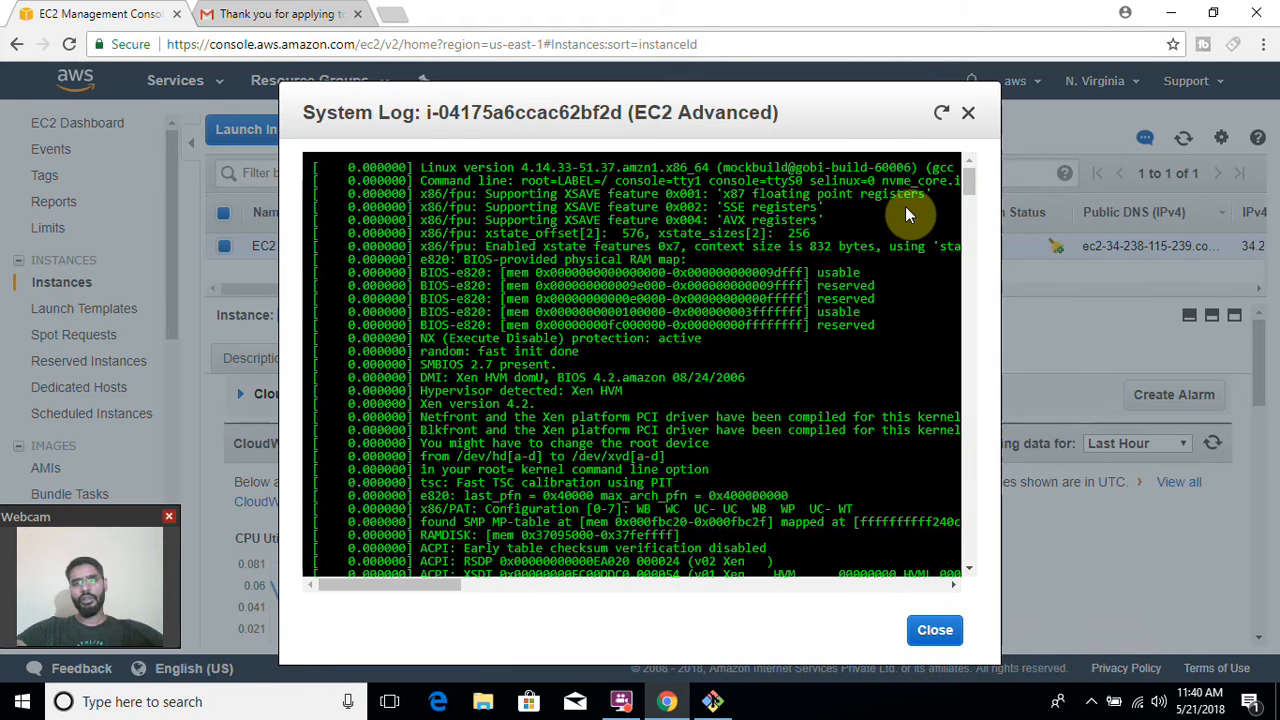
pyautogui.moveTo(967, 179); pyautogui.dragTo(1027, 567)
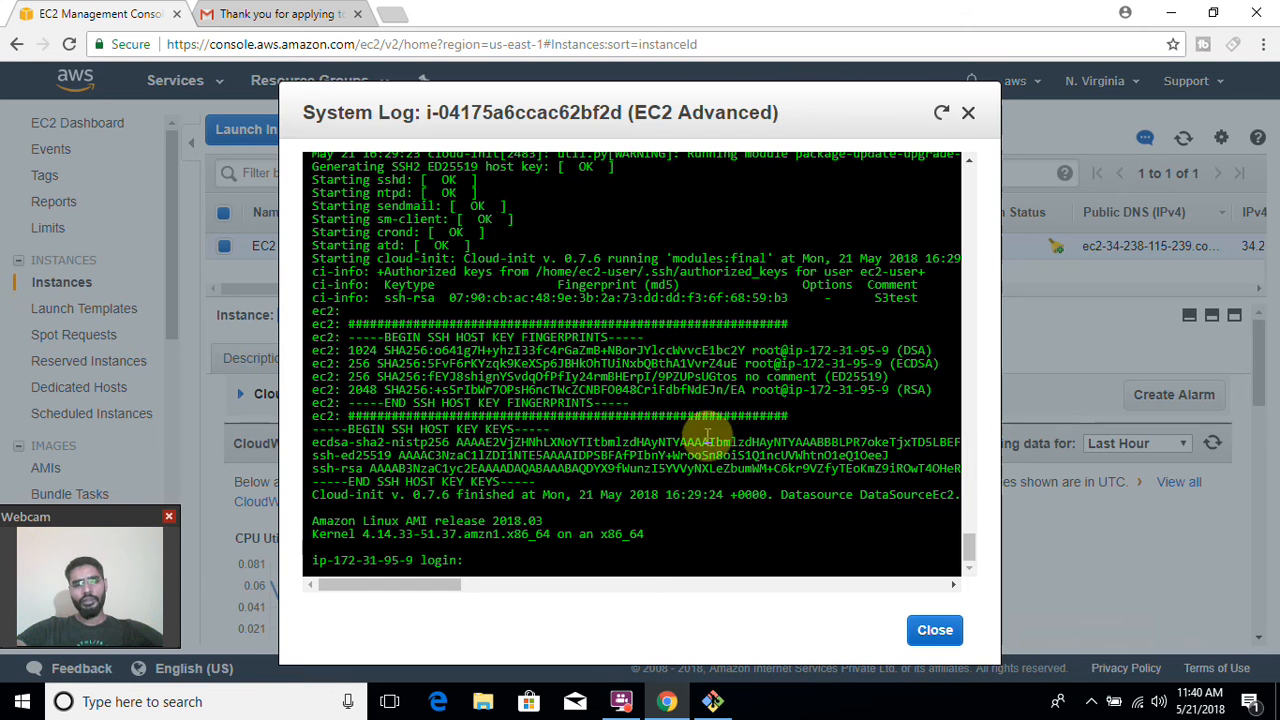
pyautogui.click(935, 630)
# Step: Get a console screenshot of the EC2 Advanced instance and refresh it to see the latest capture
pyautogui.click(478, 129)
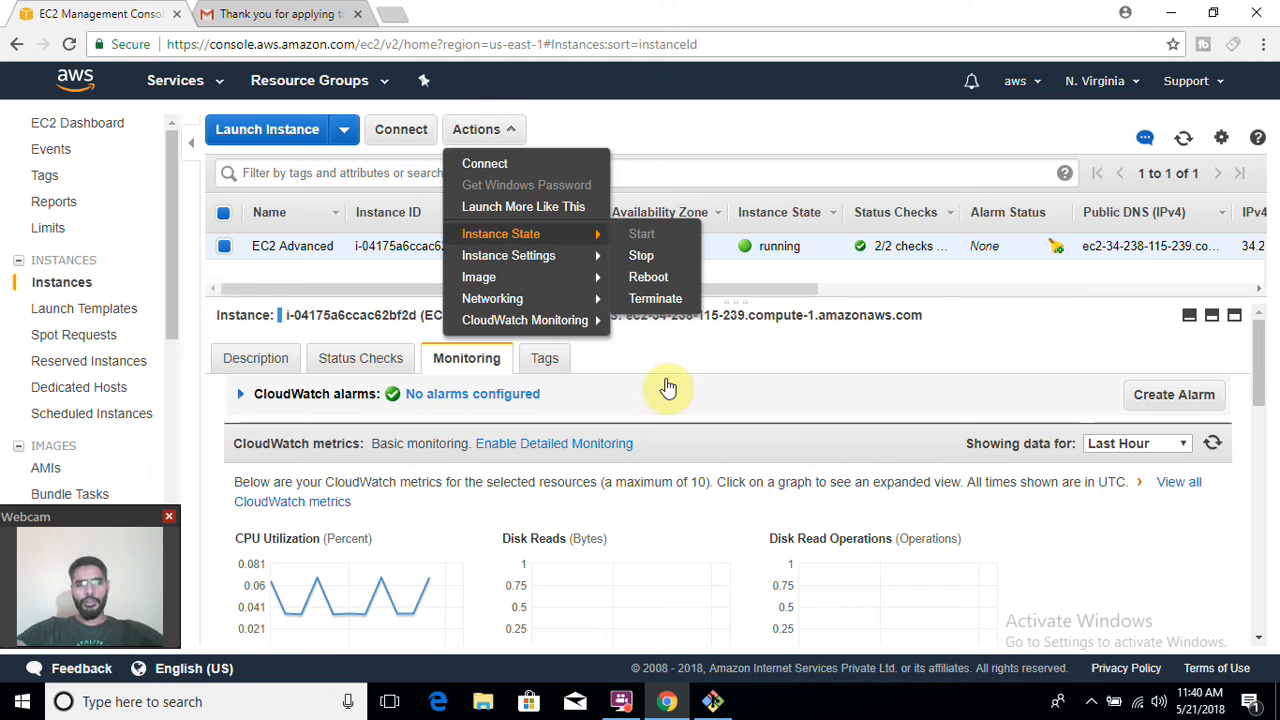
pyautogui.moveTo(590, 280)
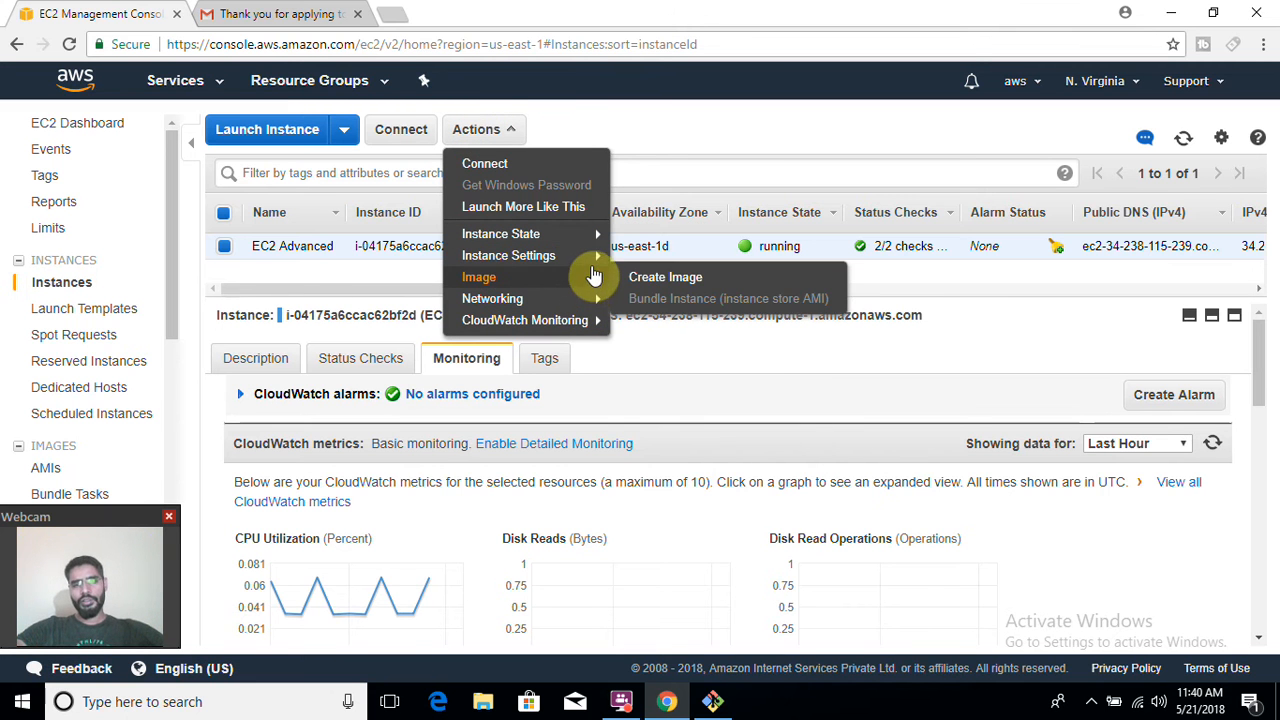
pyautogui.moveTo(590, 256)
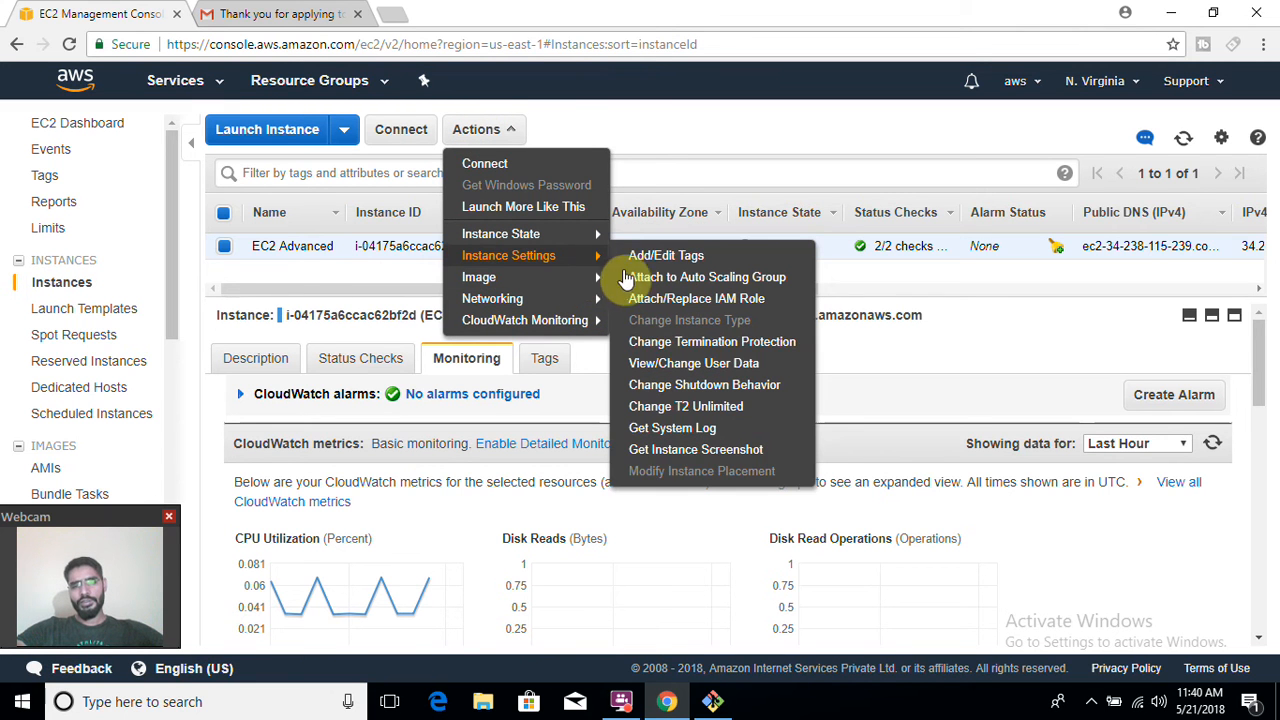
pyautogui.click(680, 452)
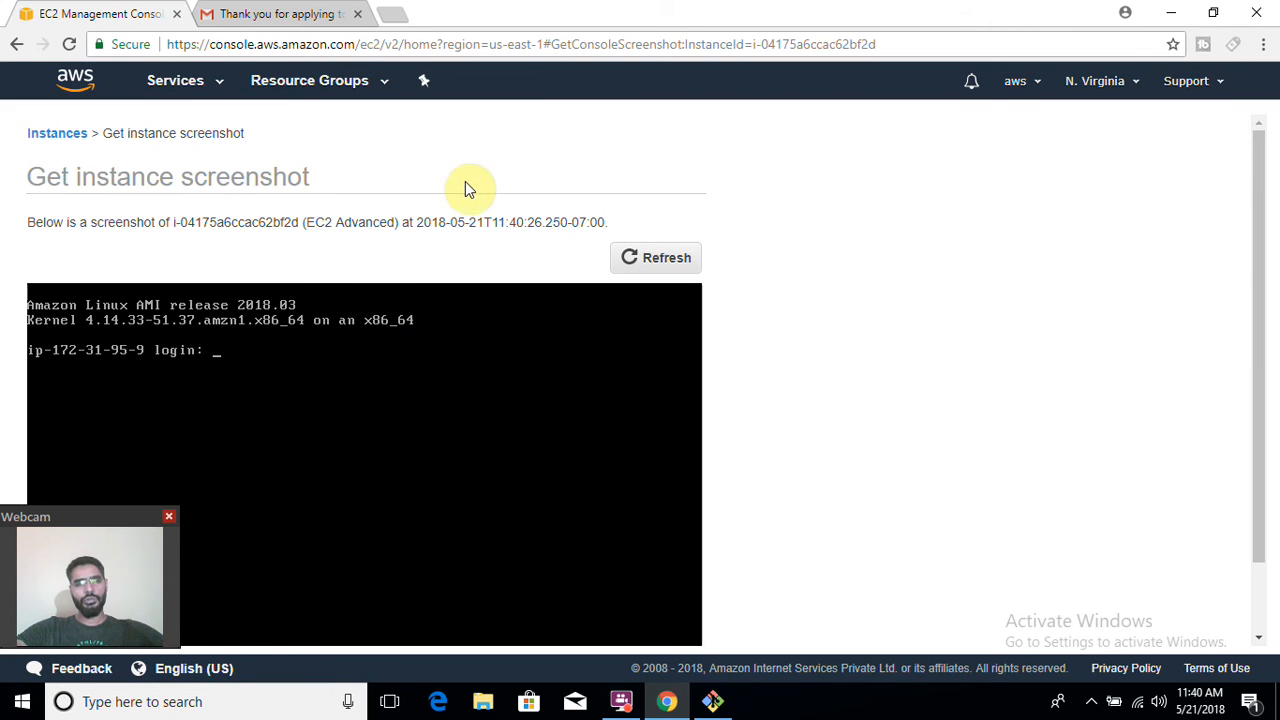
pyautogui.click(650, 258)
pyautogui.moveTo(1252, 240); pyautogui.dragTo(1272, 390)
pyautogui.click(668, 177)
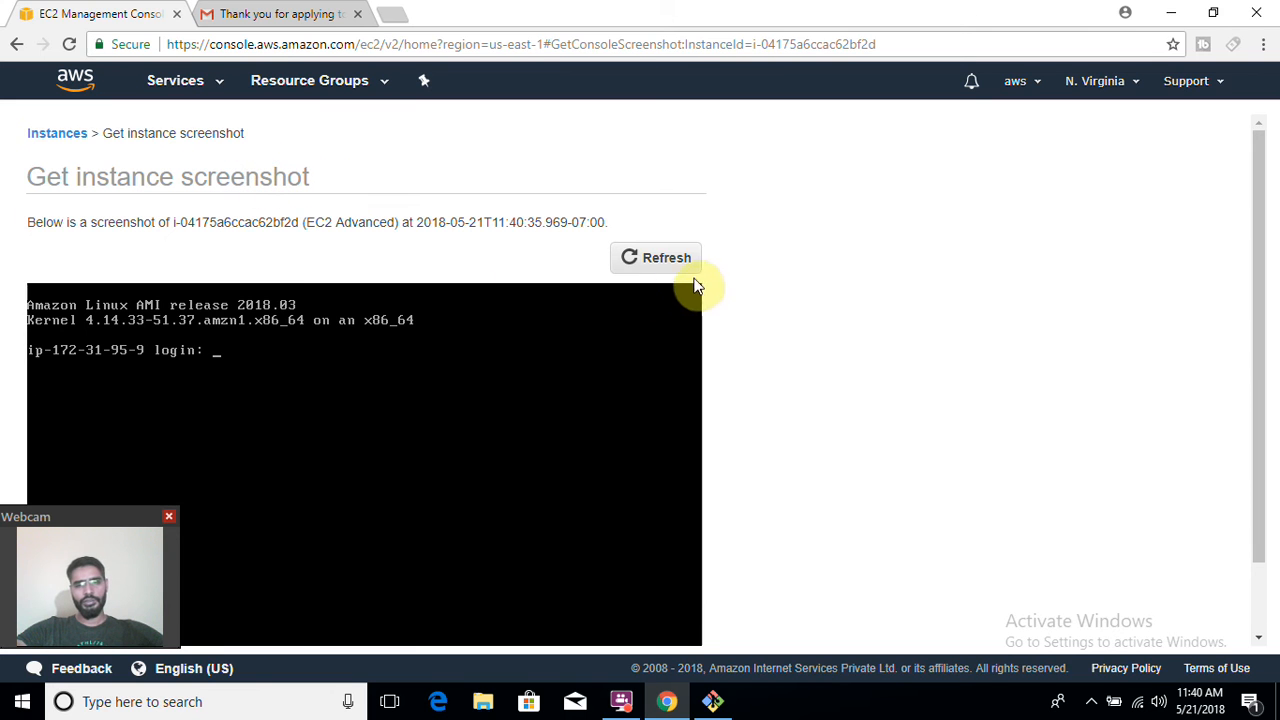
pyautogui.click(670, 258)
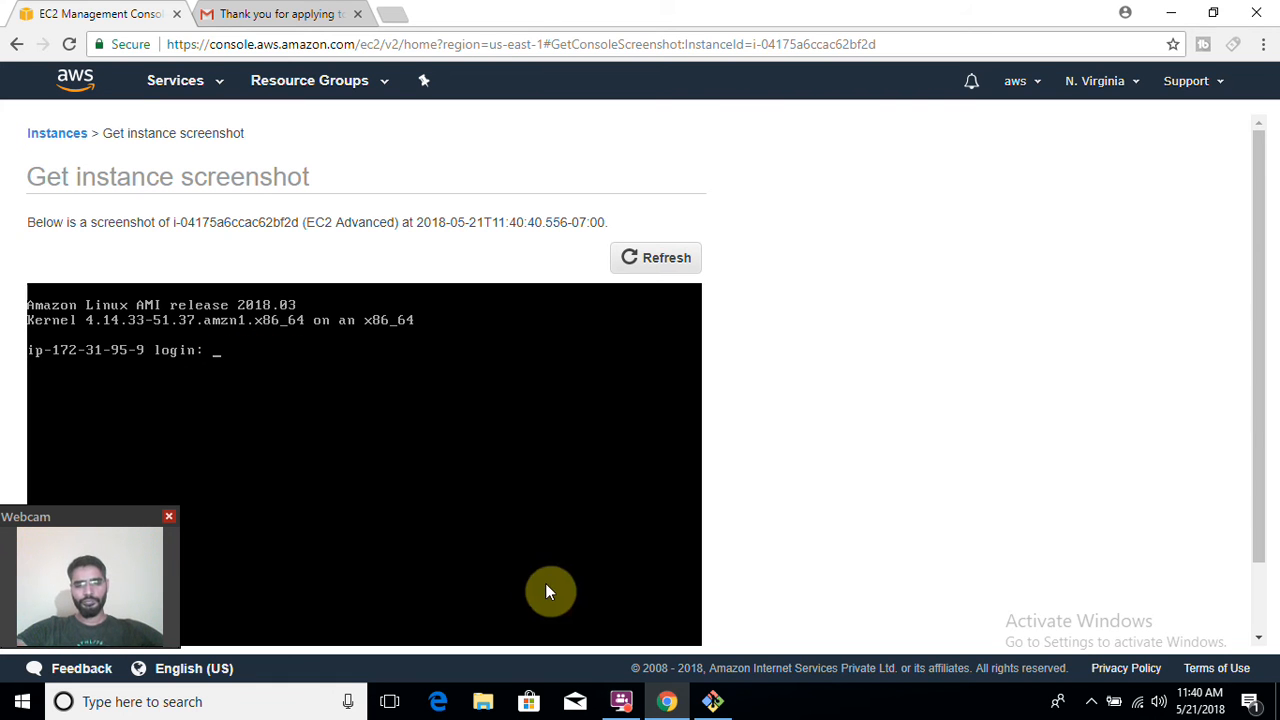
# Step: Open the EC2 console in a second browser tab and go to the instances list there
pyautogui.click(710, 698)
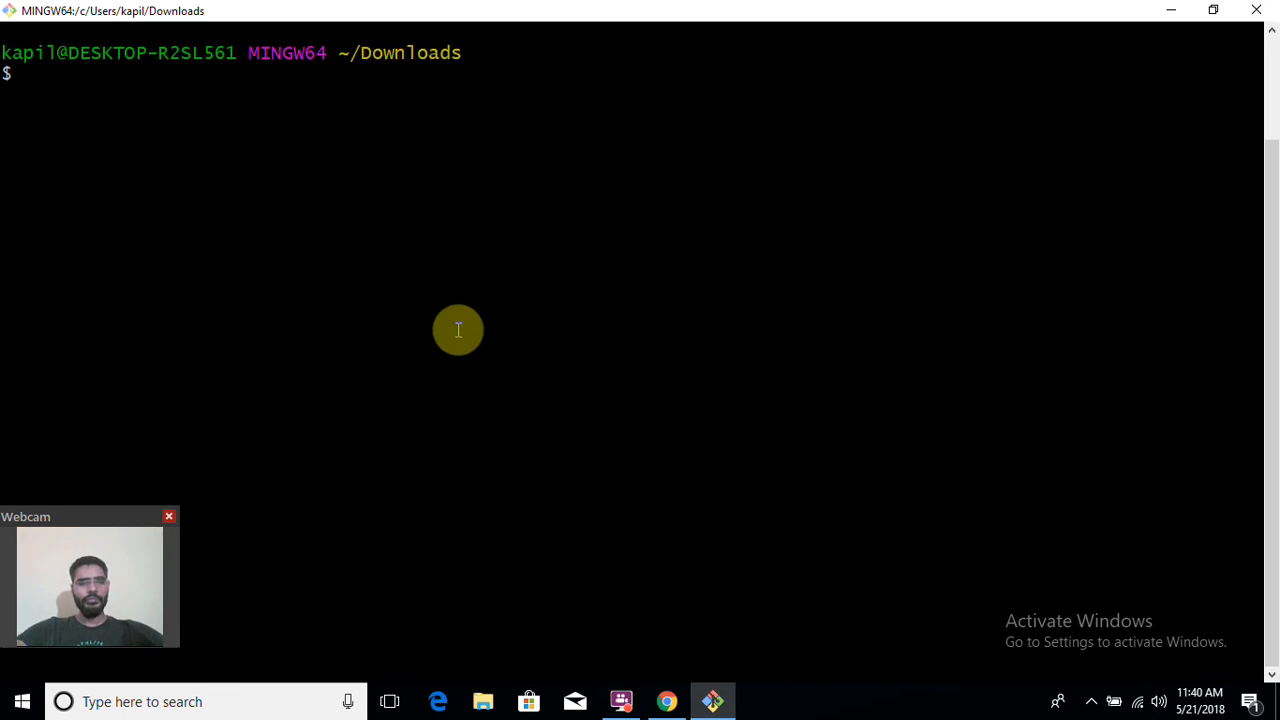
pyautogui.click(666, 700)
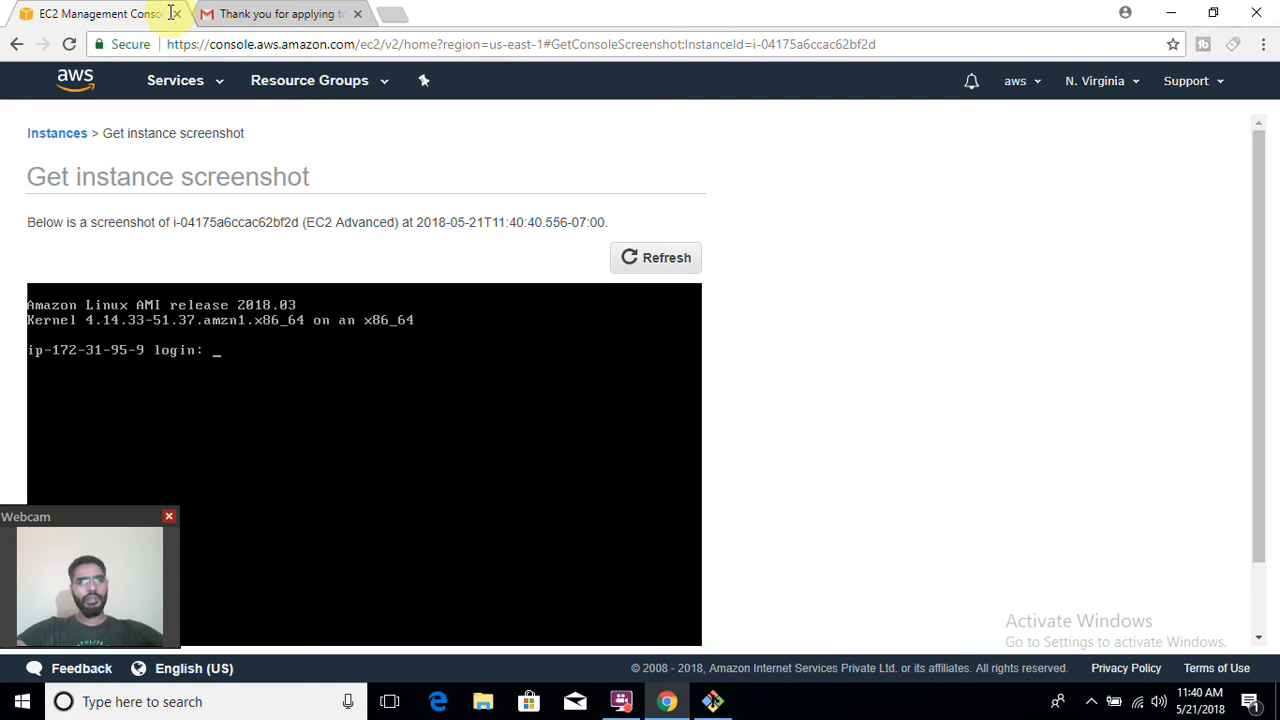
pyautogui.rightClick(165, 85)
pyautogui.click(195, 92)
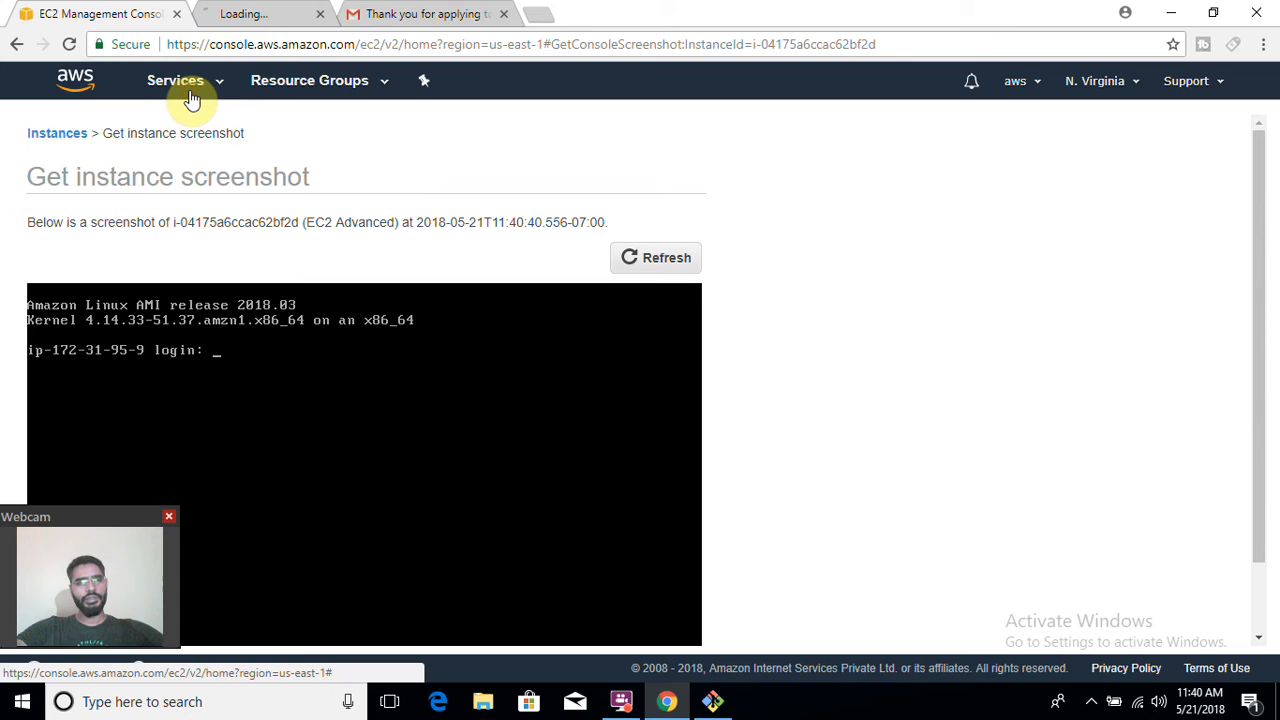
pyautogui.click(245, 18)
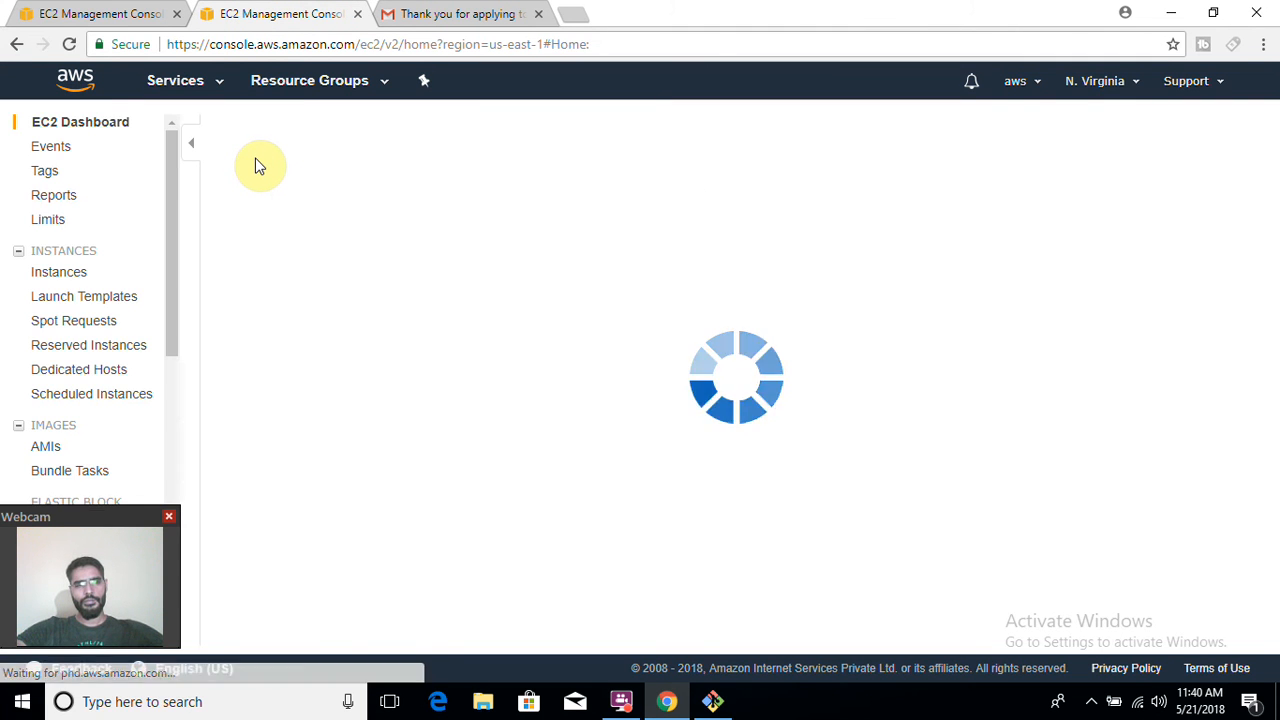
pyautogui.click(292, 188)
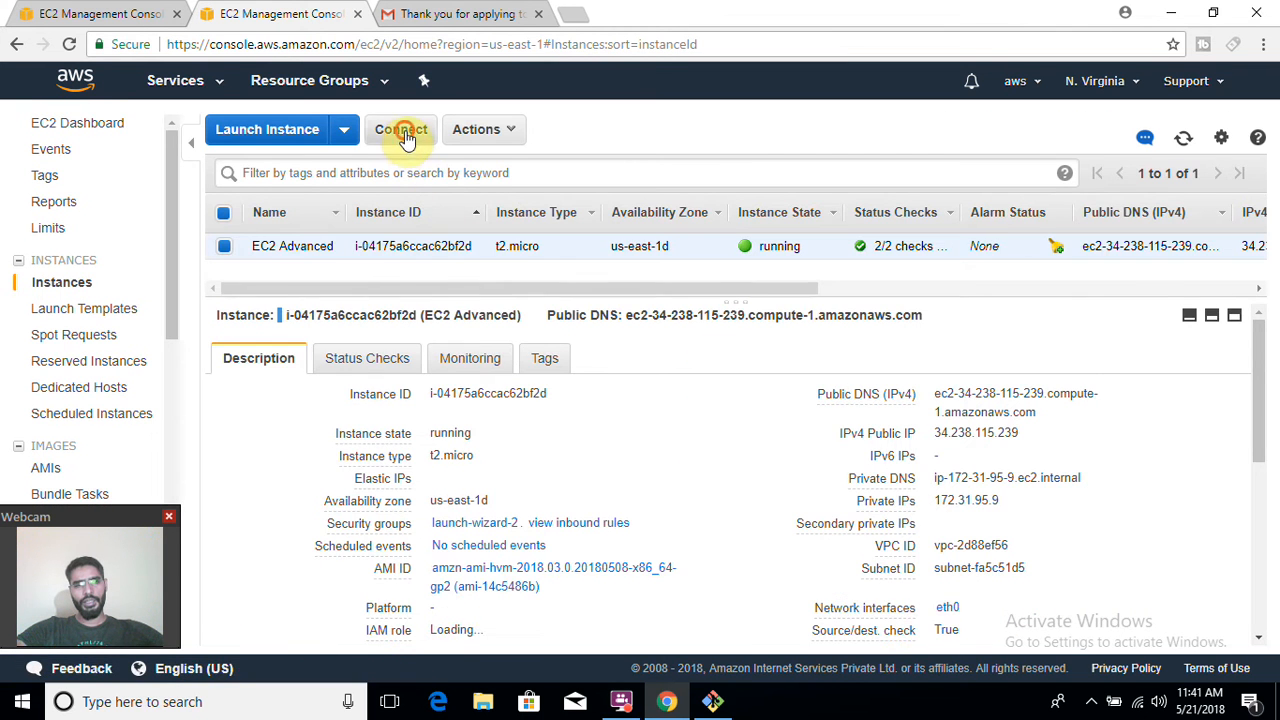
# Step: Open the connection instructions for the EC2 Advanced instance and copy the example SSH command
pyautogui.click(404, 135)
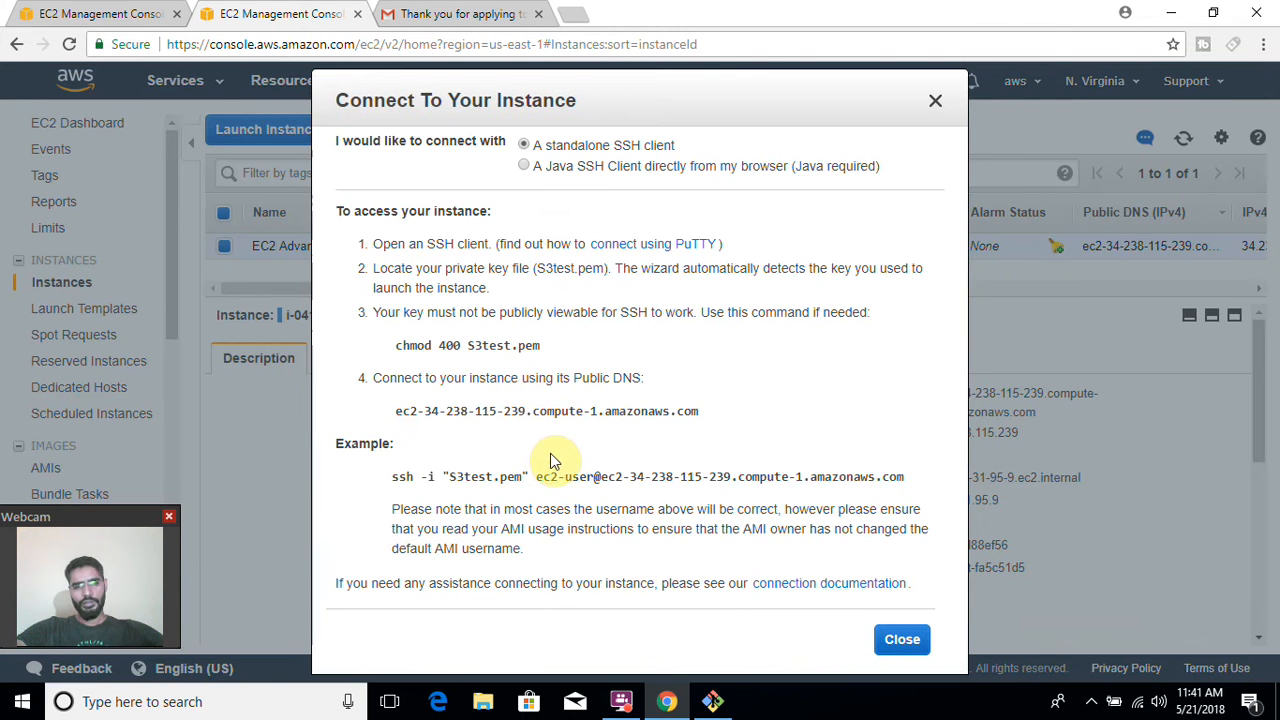
pyautogui.tripleClick(555, 472)
pyautogui.hotkey('ctrl', 'c')
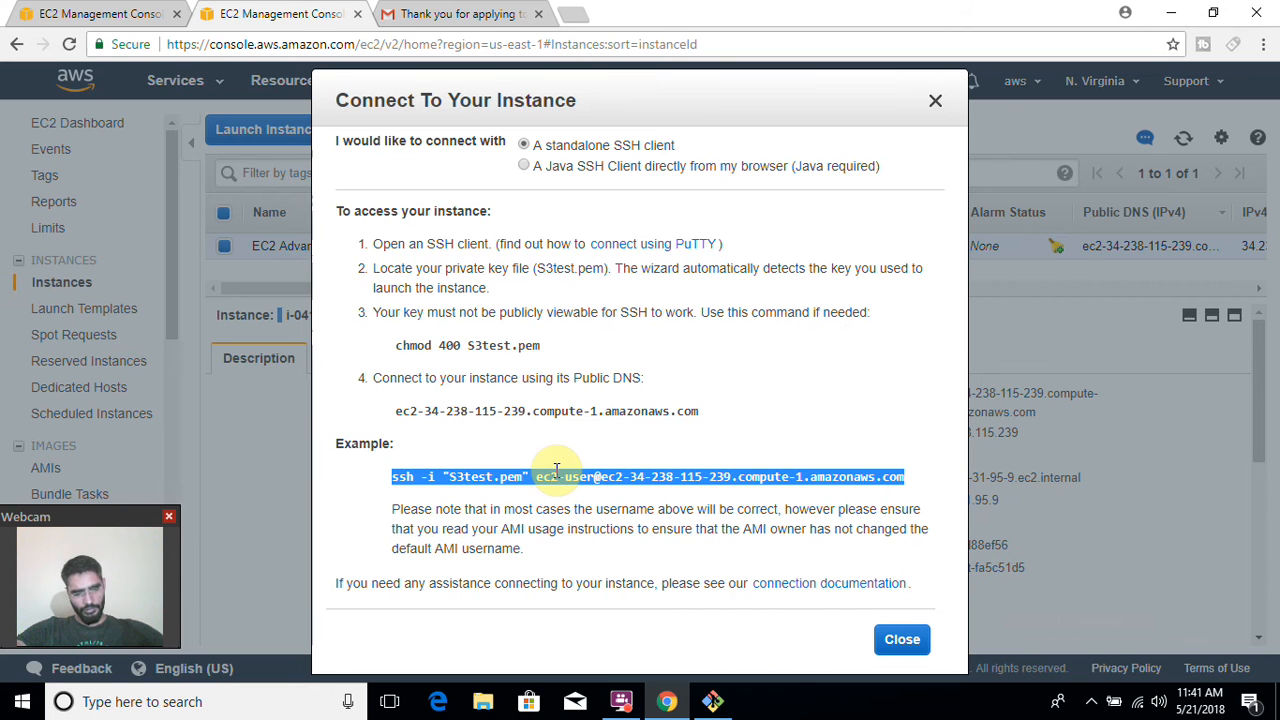
# Step: Run the copied SSH command with the S3test.pem key in Git Bash, and return to Chrome to dismiss the connection instructions
pyautogui.hotkey('alt', 'Tab')
pyautogui.click(555, 470)
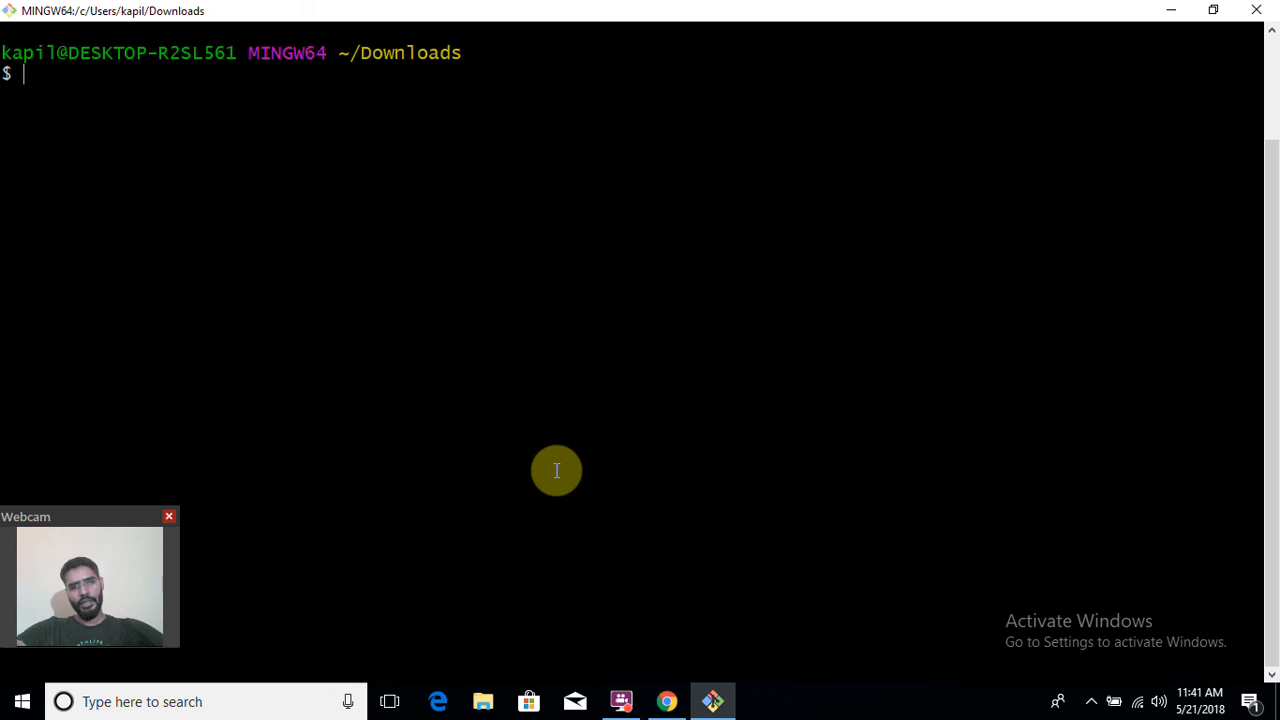
pyautogui.rightClick(557, 470)
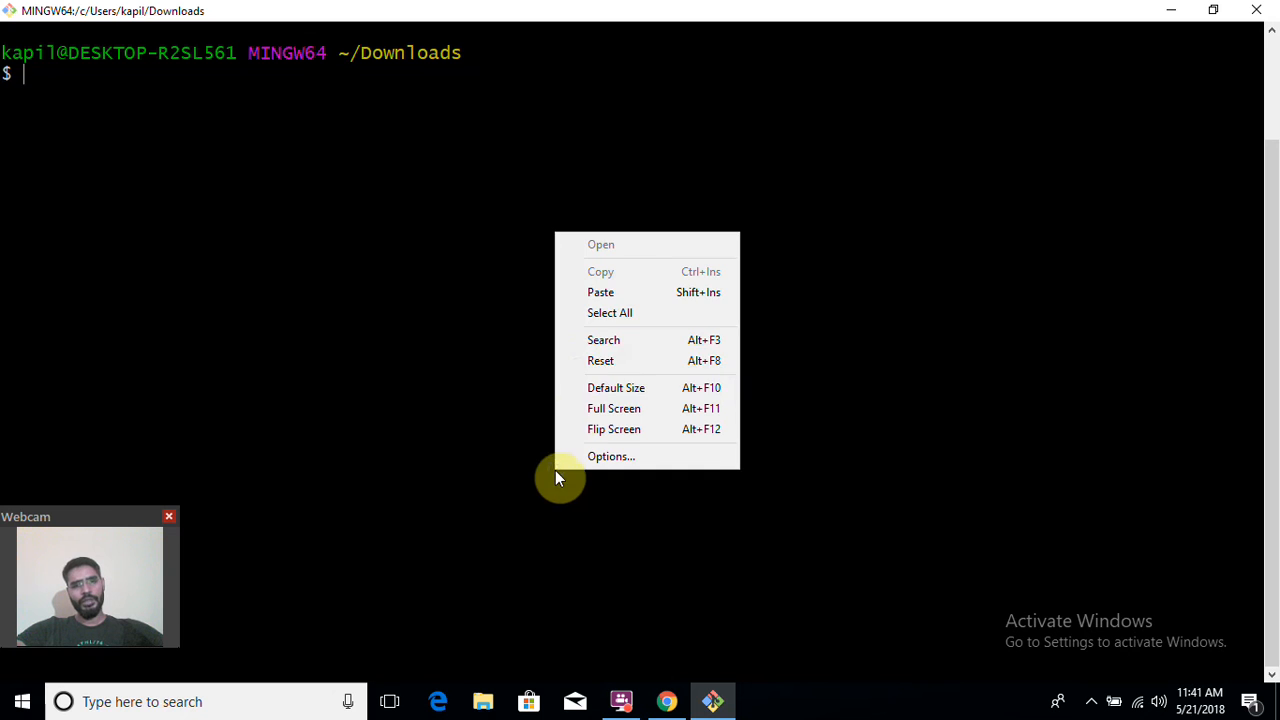
pyautogui.click(603, 294)
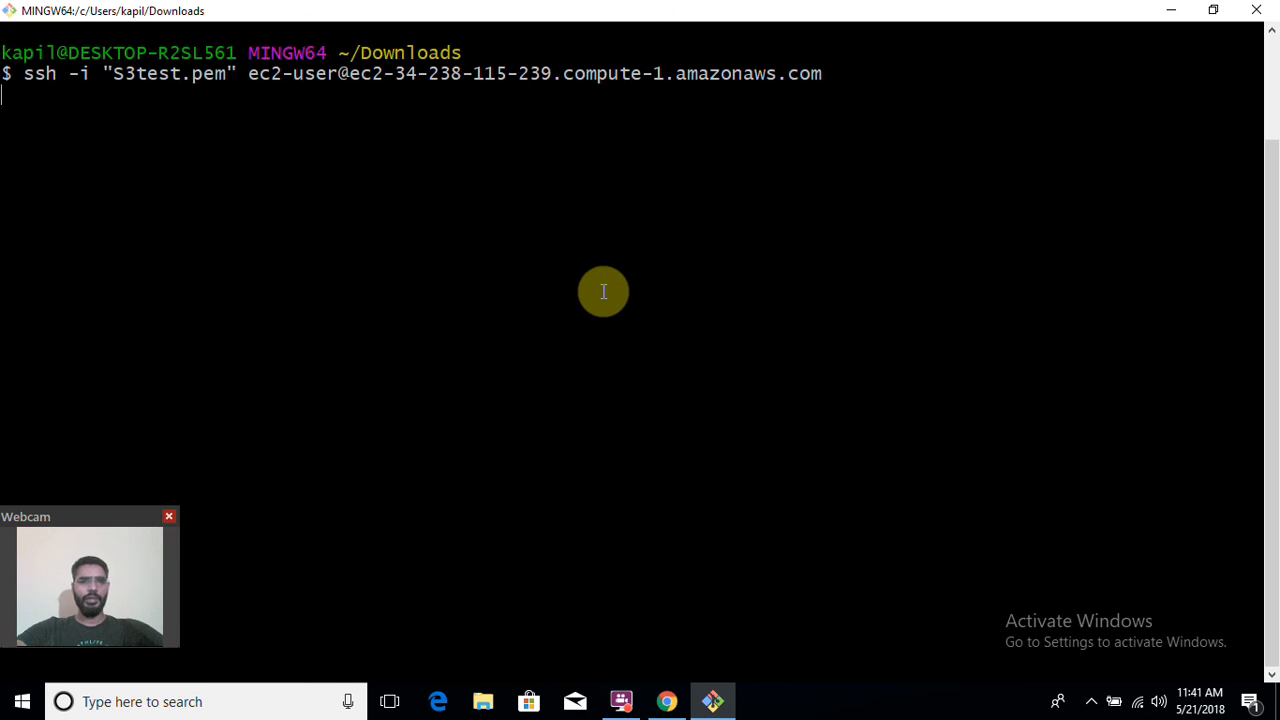
pyautogui.hotkey('alt', 'Tab')
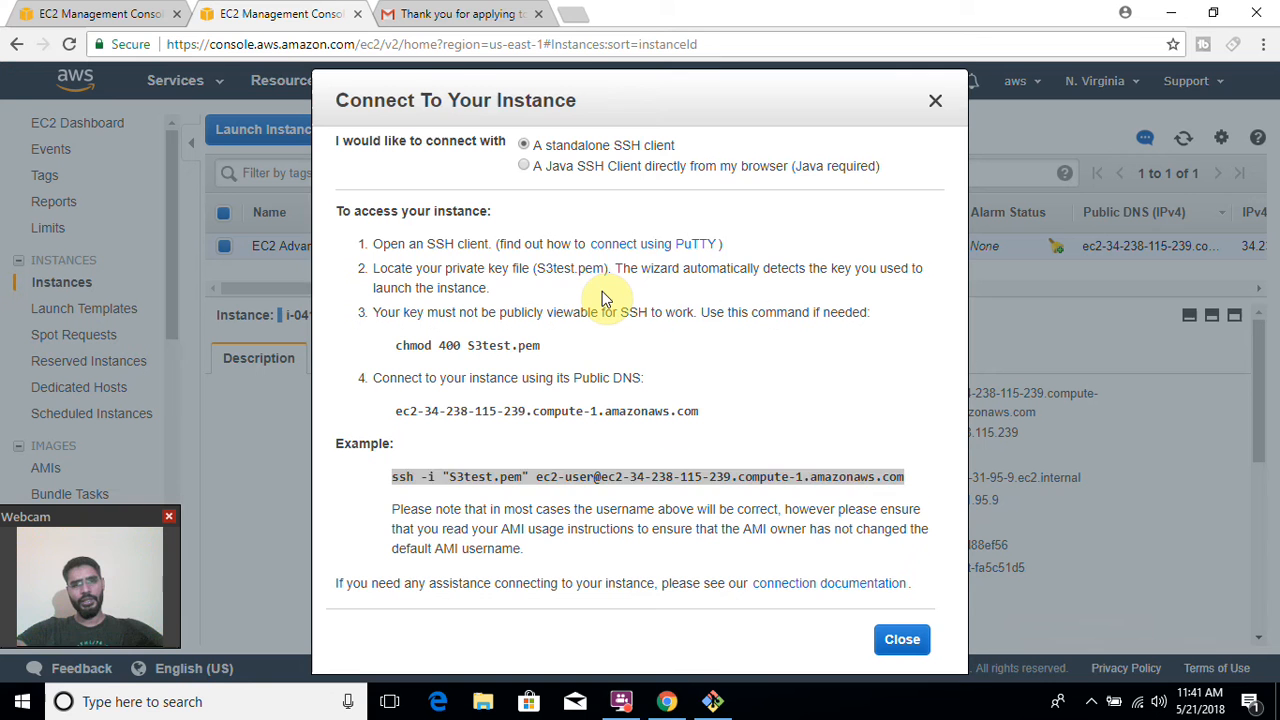
pyautogui.click(902, 639)
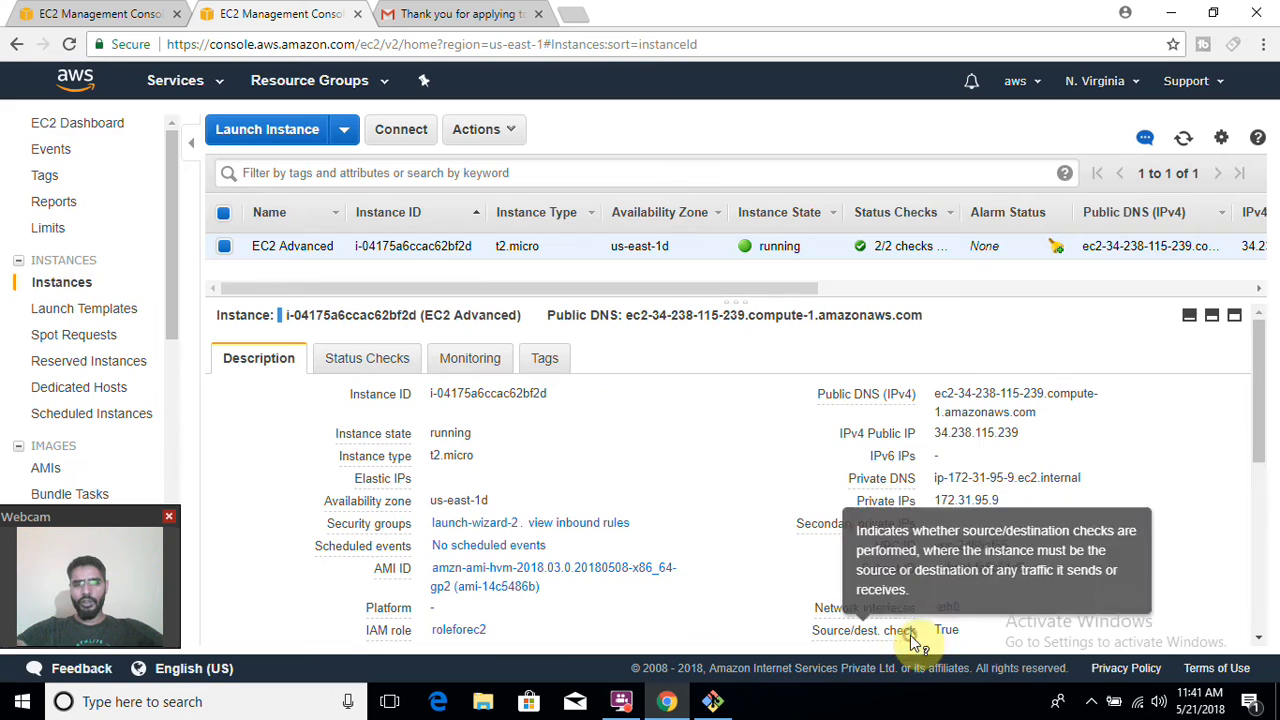
# Step: Look through the instance's settings and networking actions, check the source/destination check option, and cancel without disabling it
pyautogui.click(484, 130)
pyautogui.moveTo(533, 248)
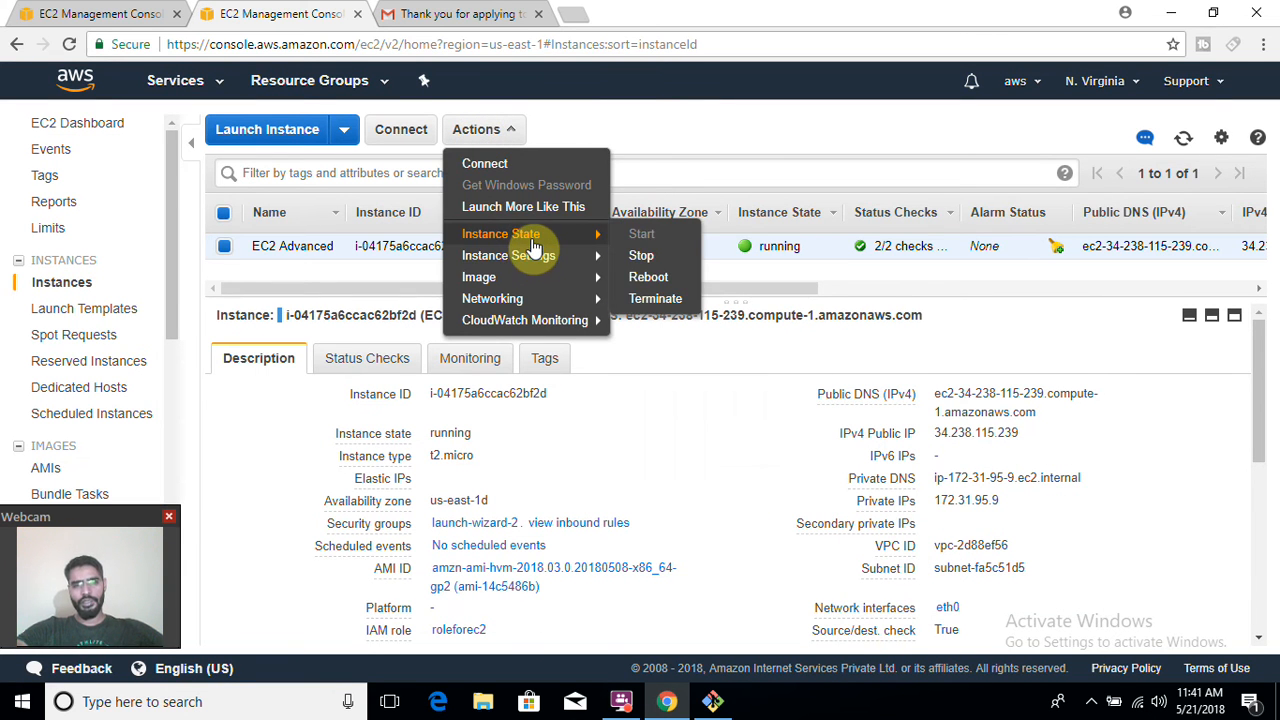
pyautogui.moveTo(531, 296)
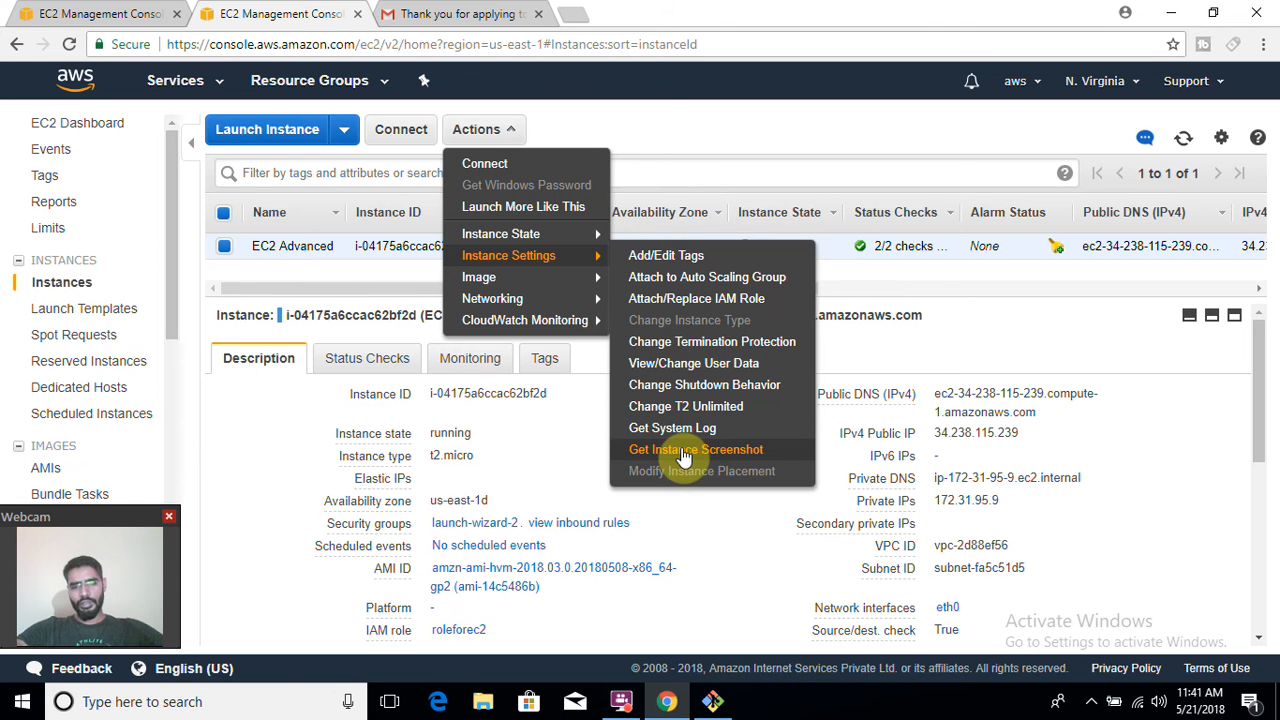
pyautogui.moveTo(583, 283)
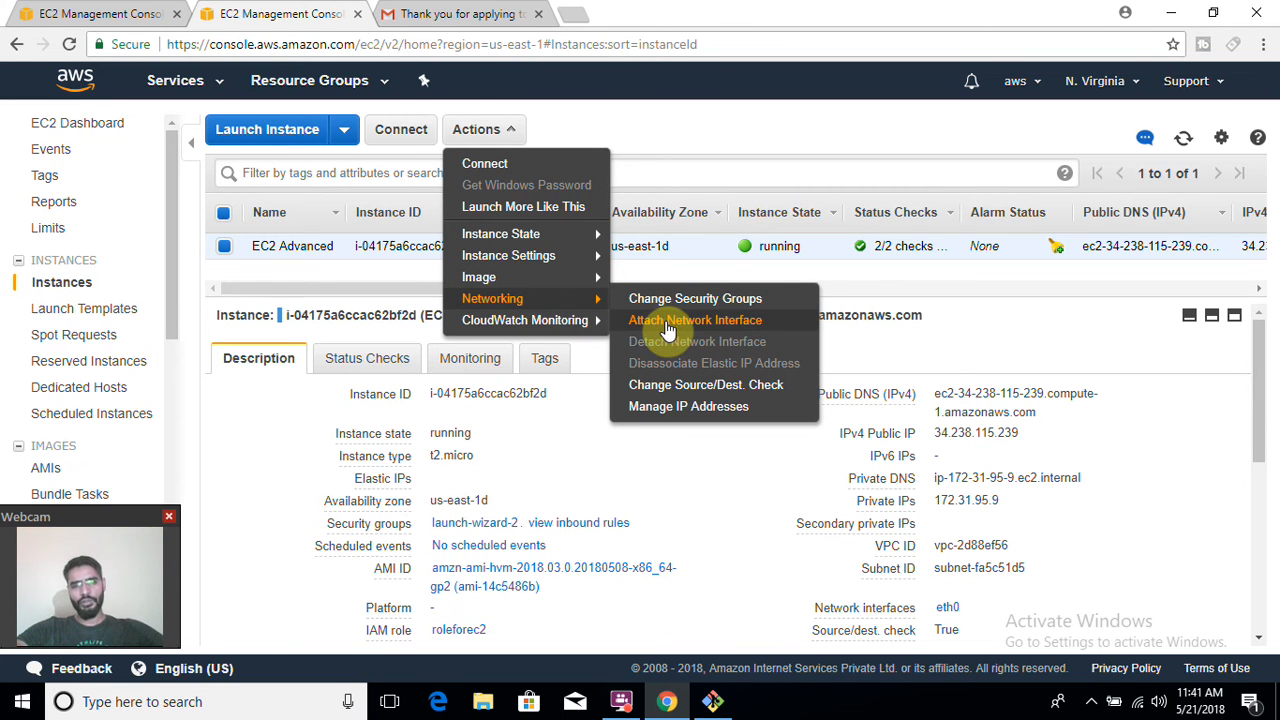
pyautogui.click(687, 390)
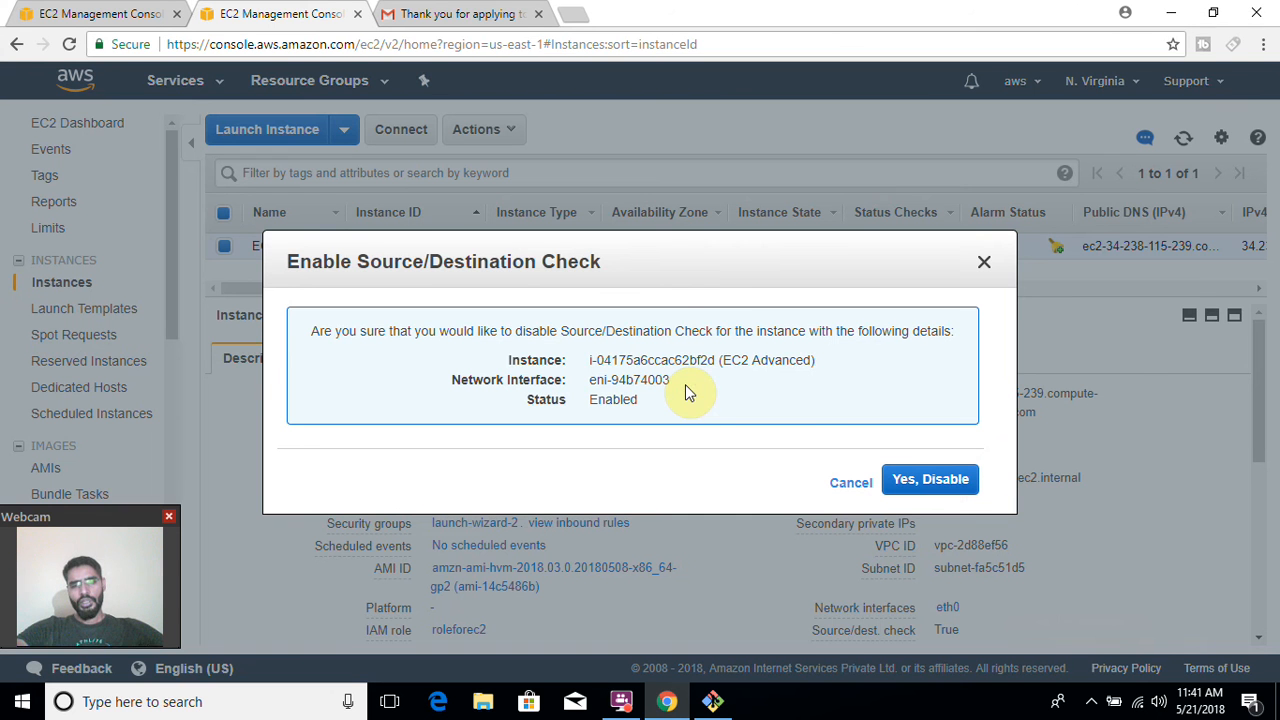
pyautogui.click(843, 480)
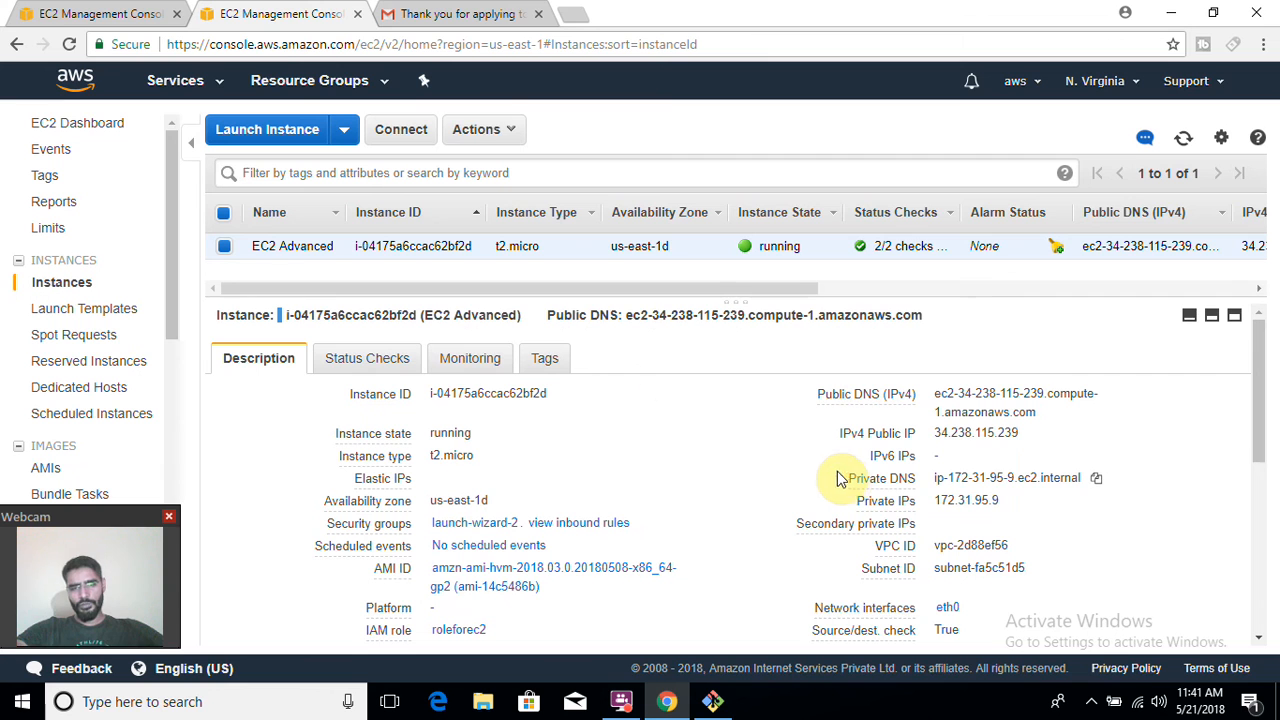
# Step: Try to add an auto-assigned private IP to the instance's eth0 interface with reassignment allowed
pyautogui.click(485, 129)
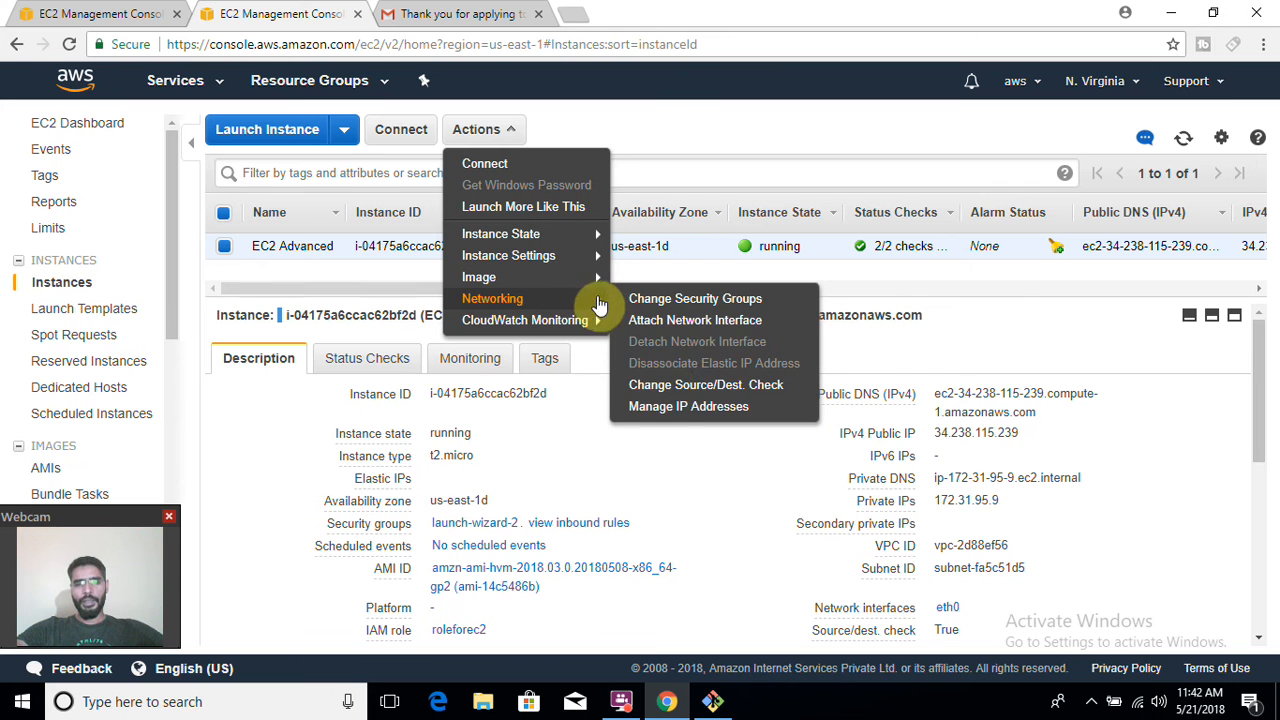
pyautogui.click(678, 407)
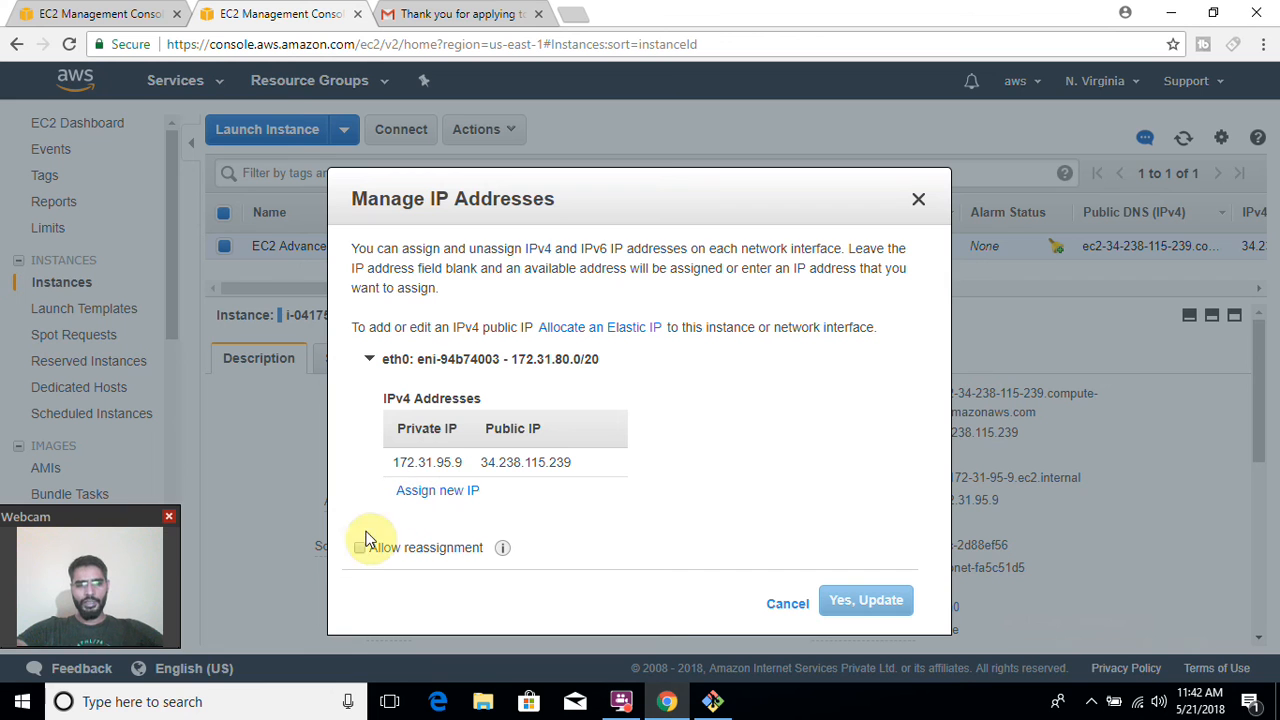
pyautogui.click(360, 550)
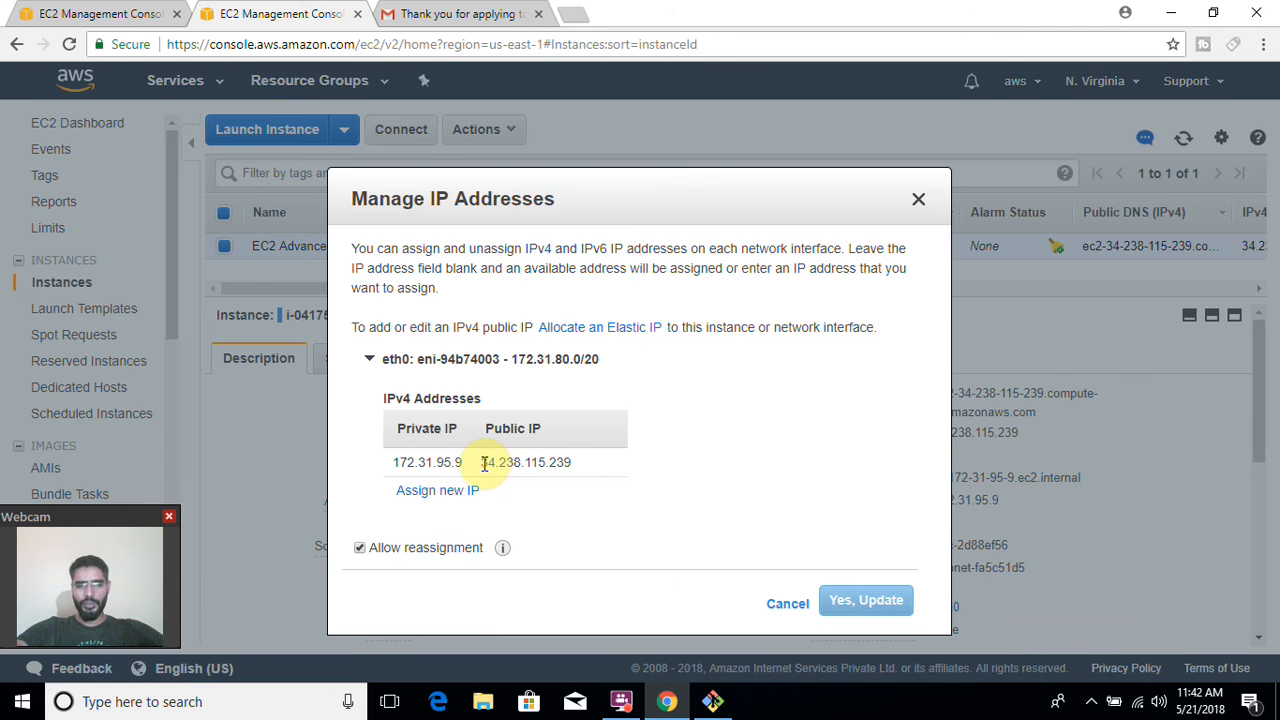
pyautogui.doubleClick(481, 462)
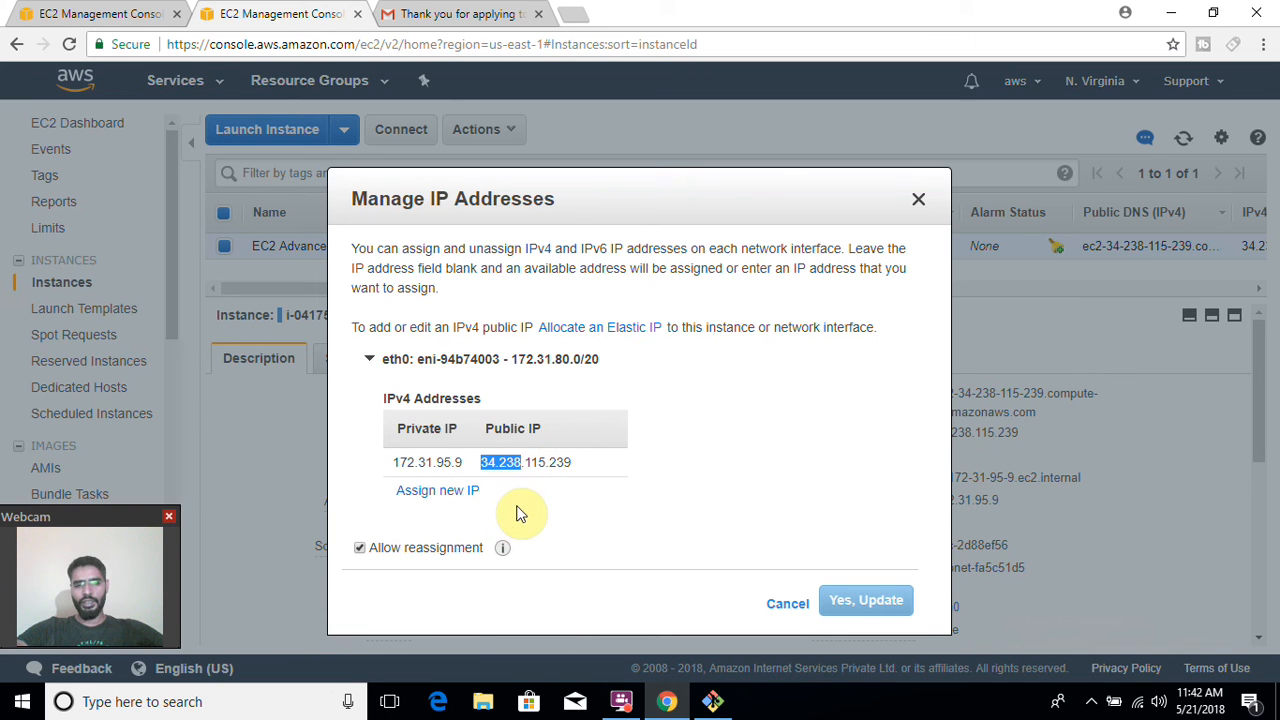
pyautogui.click(416, 496)
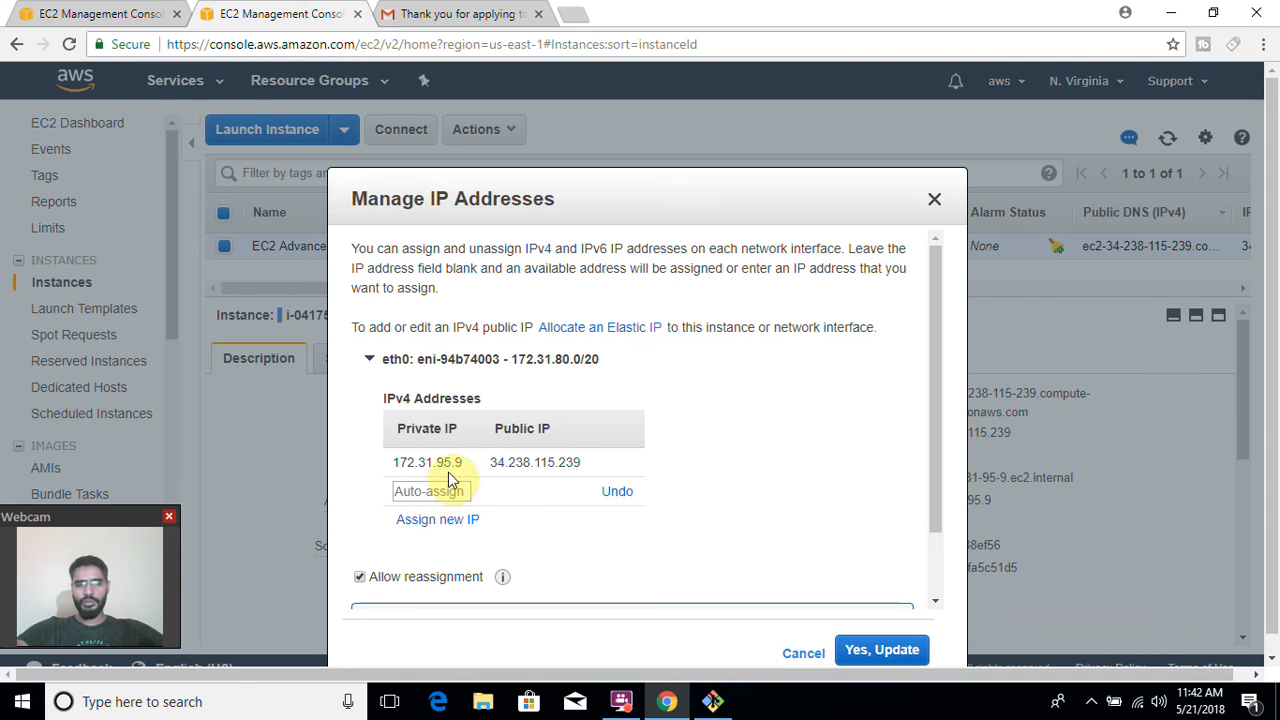
# Step: Allocate a new Elastic IP address in a separate tab, and cancel the pending IP address changes on the instance
pyautogui.click(563, 331)
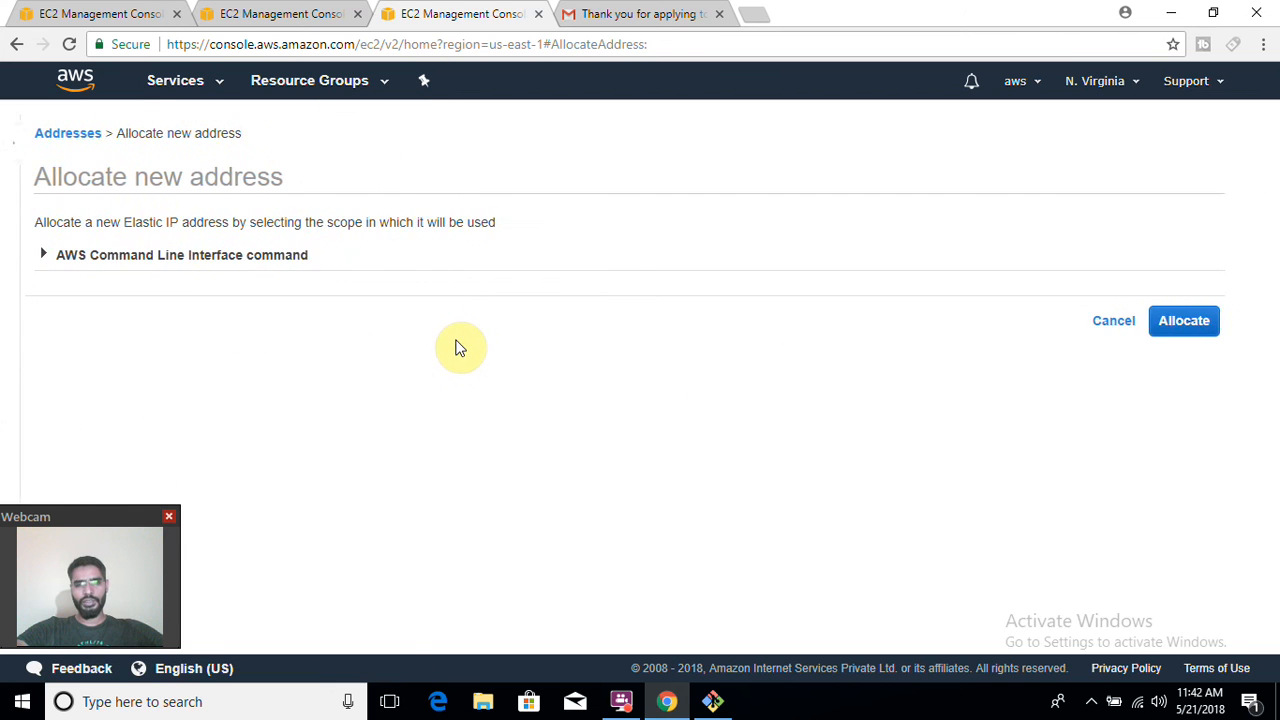
pyautogui.click(1190, 320)
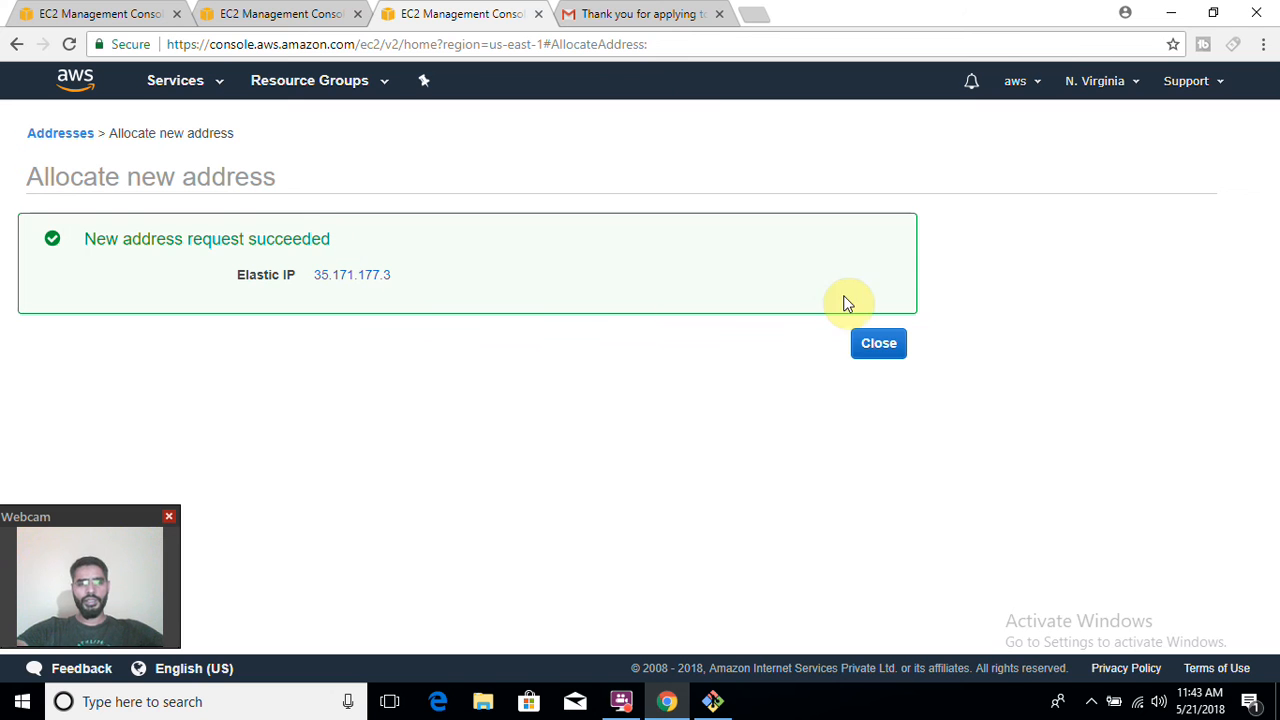
pyautogui.click(879, 344)
pyautogui.click(322, 16)
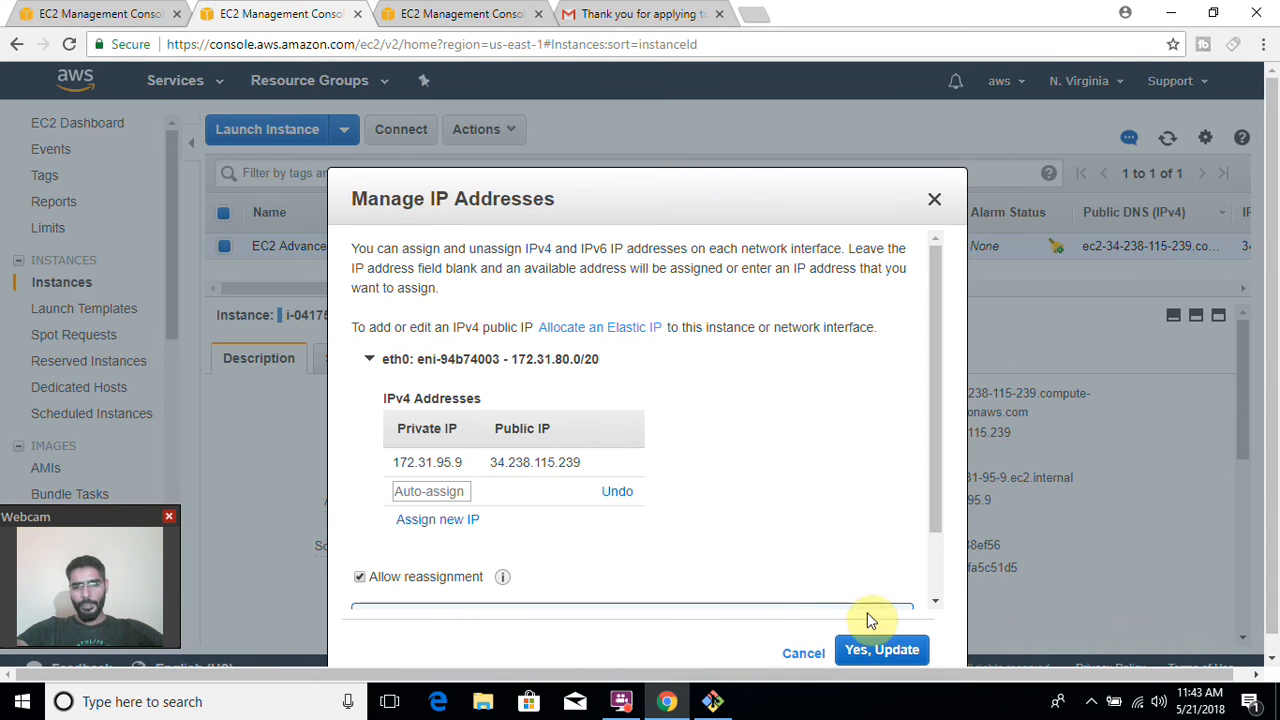
pyautogui.click(805, 654)
# Step: Assign an additional auto-assigned private IP to the instance's eth0 interface with reassignment allowed, apply the update and close the IP address management
pyautogui.click(486, 129)
pyautogui.moveTo(560, 277)
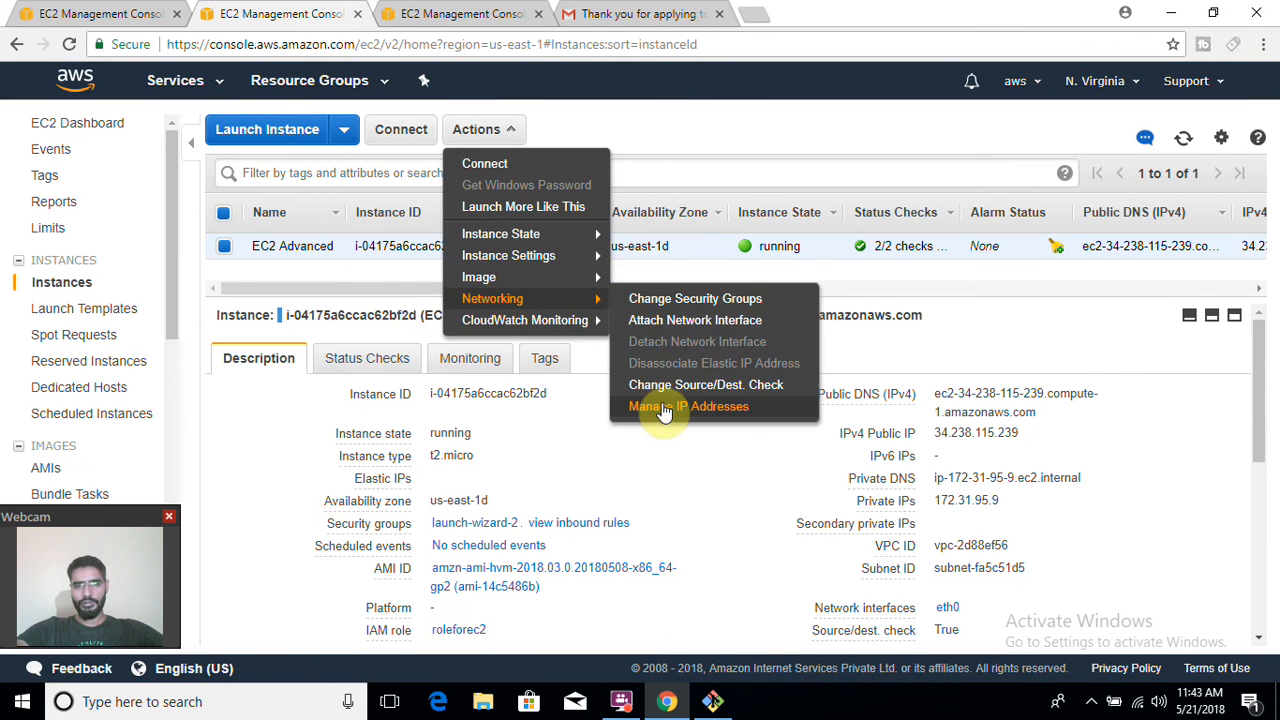
pyautogui.click(663, 406)
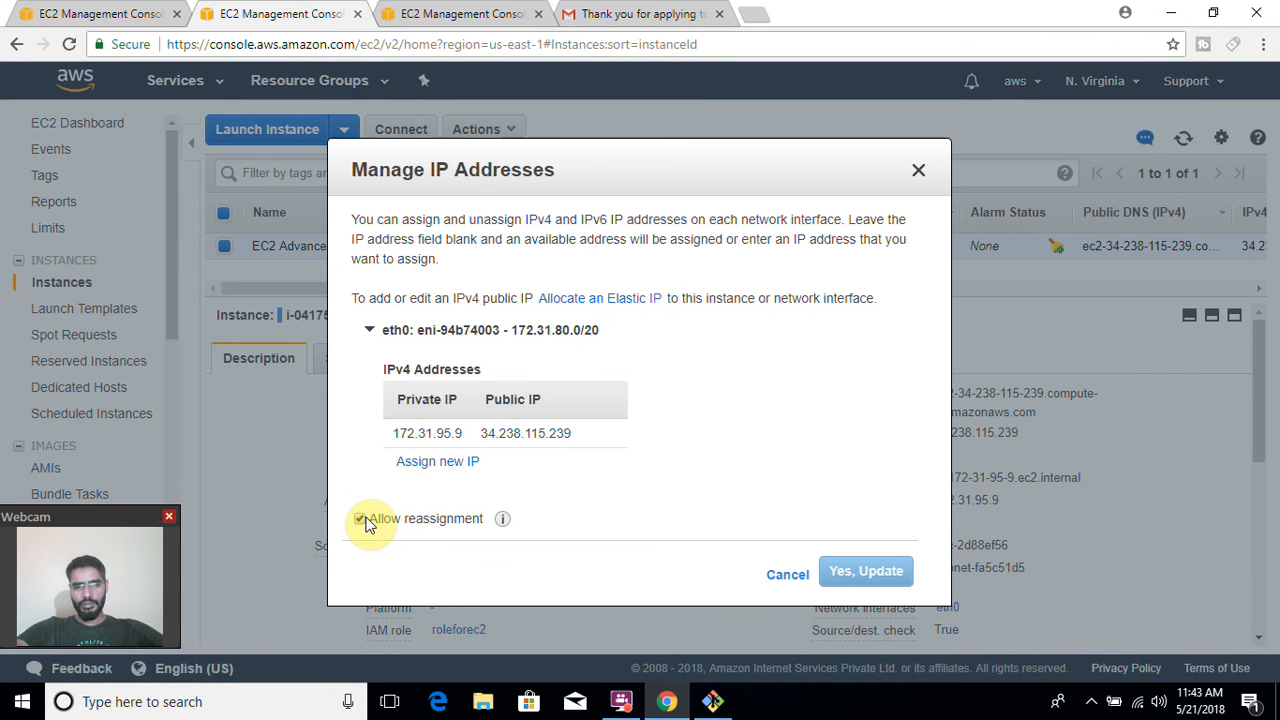
pyautogui.click(457, 463)
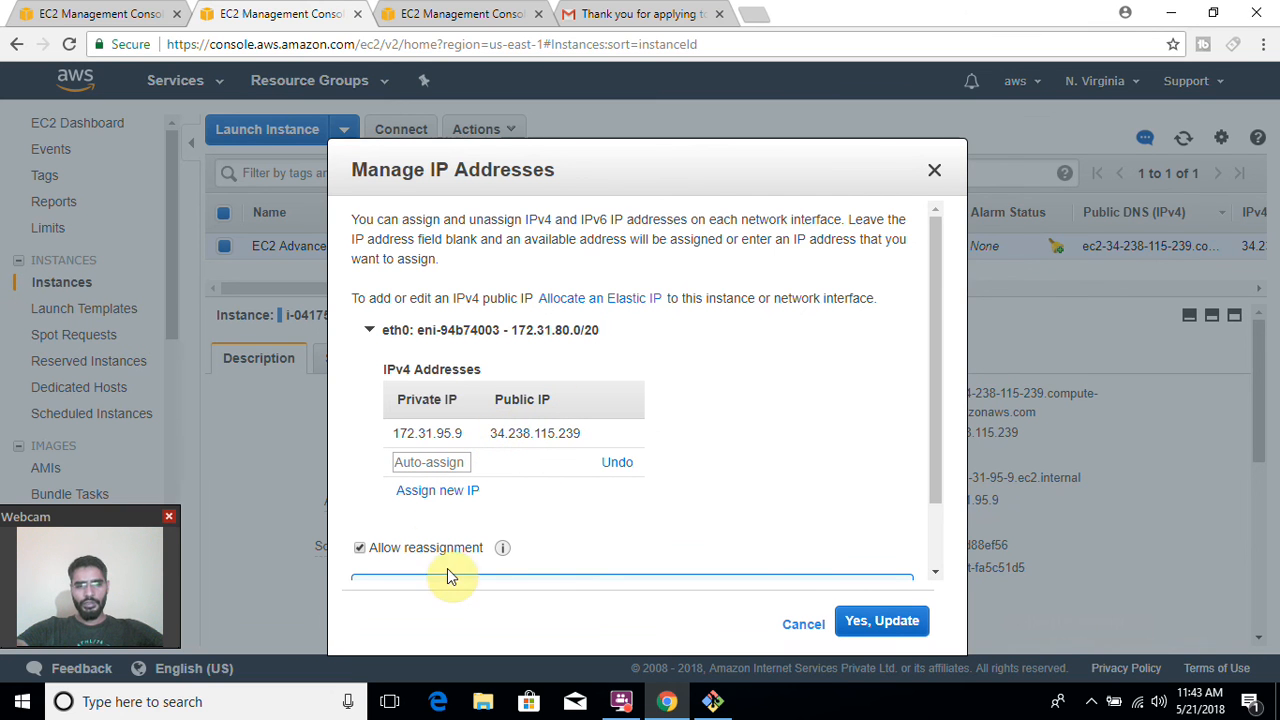
pyautogui.click(419, 463)
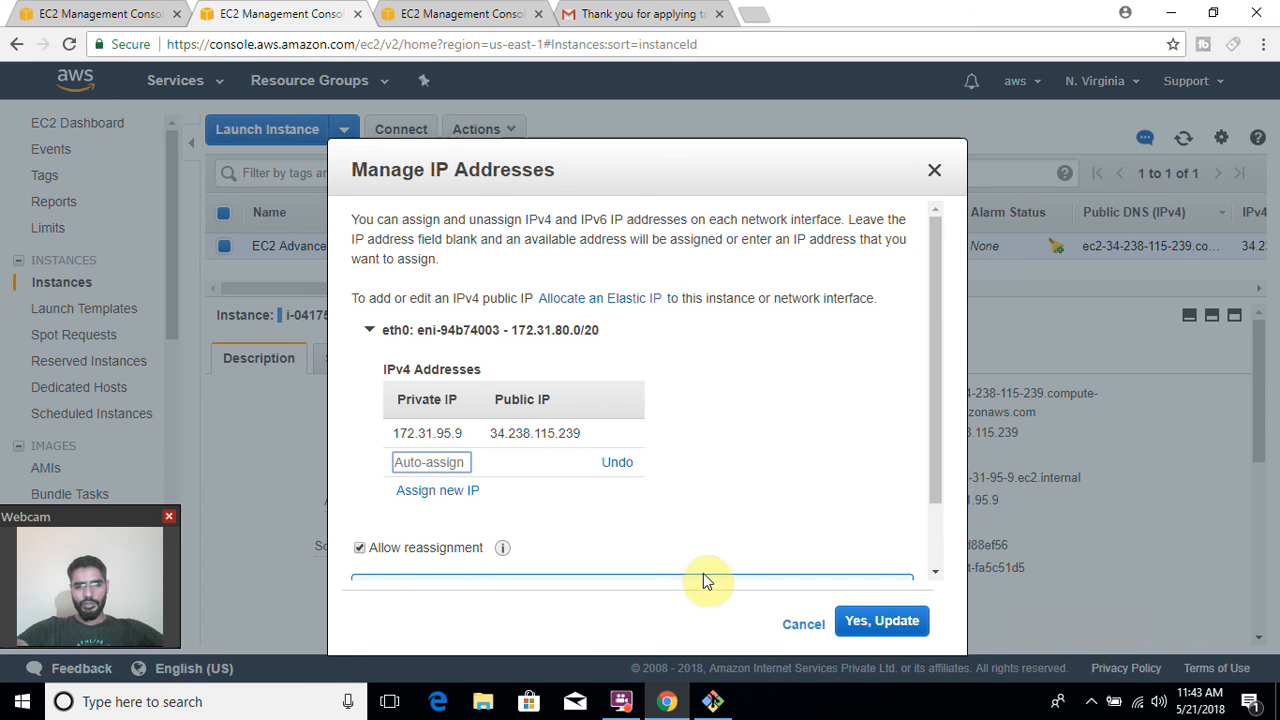
pyautogui.scroll(-1, 890, 505)
pyautogui.moveTo(941, 472); pyautogui.dragTo(930, 546)
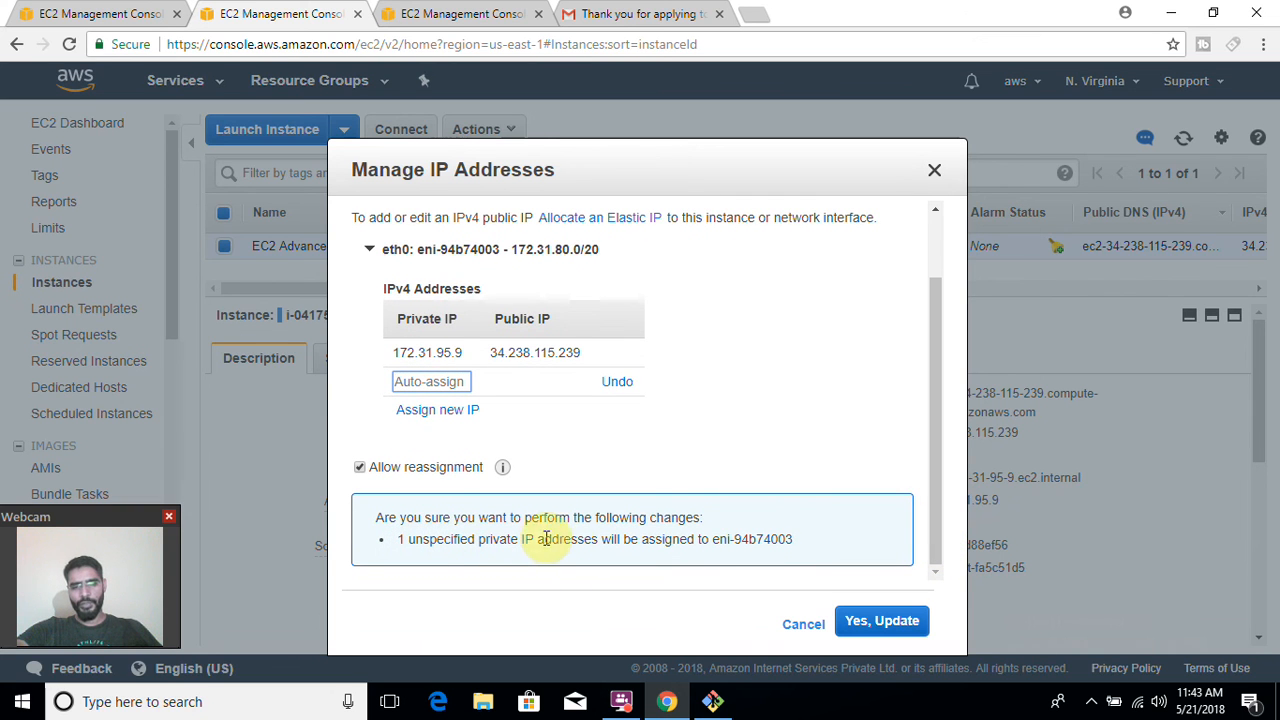
pyautogui.click(870, 622)
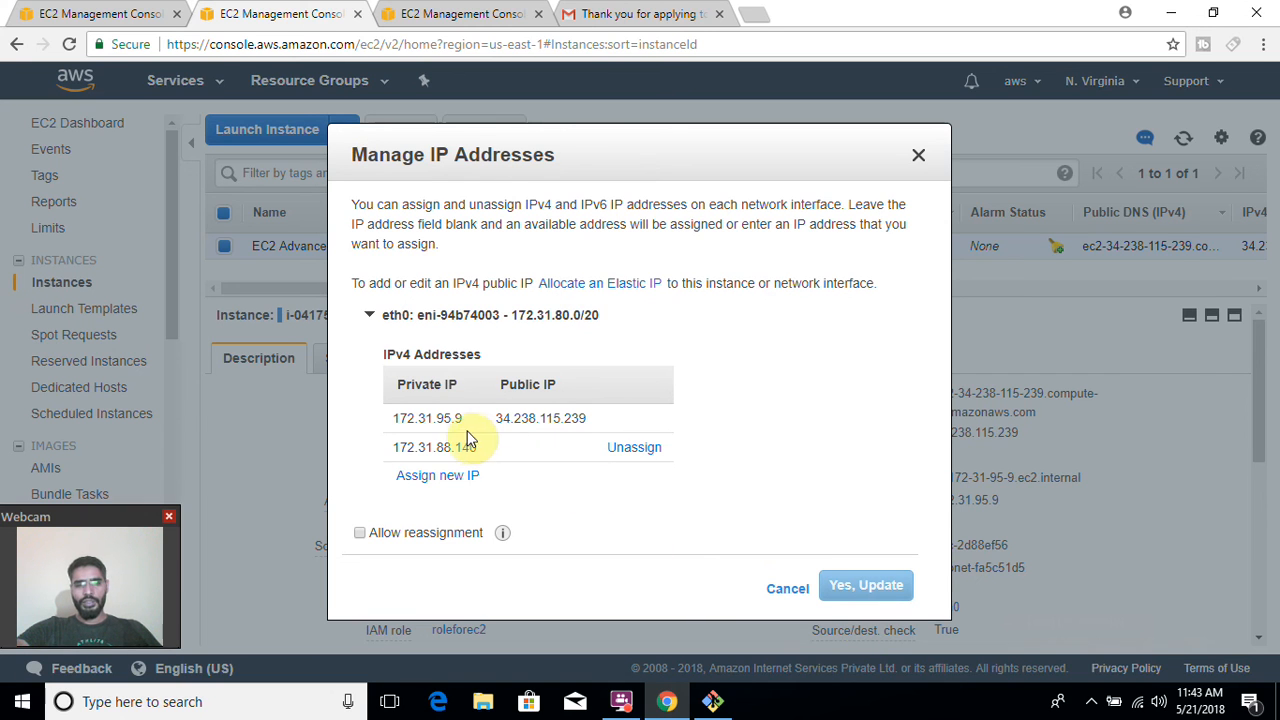
pyautogui.moveTo(391, 448); pyautogui.dragTo(488, 453)
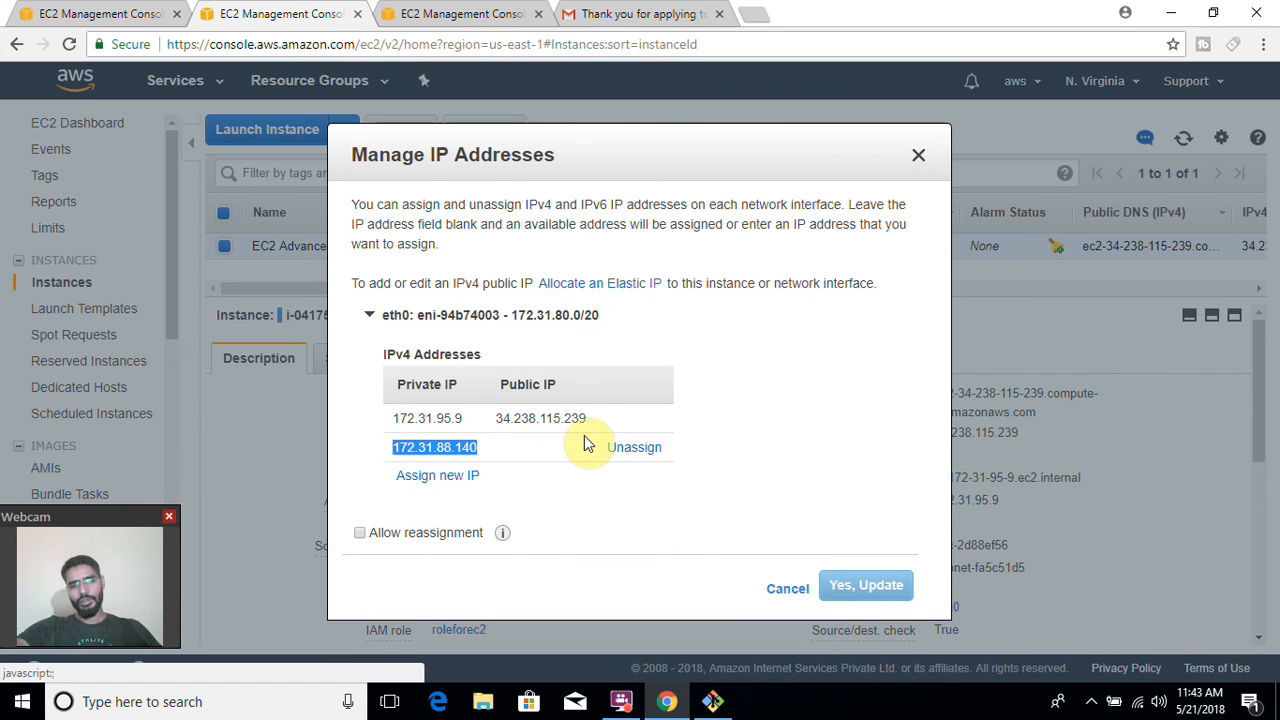
pyautogui.click(359, 533)
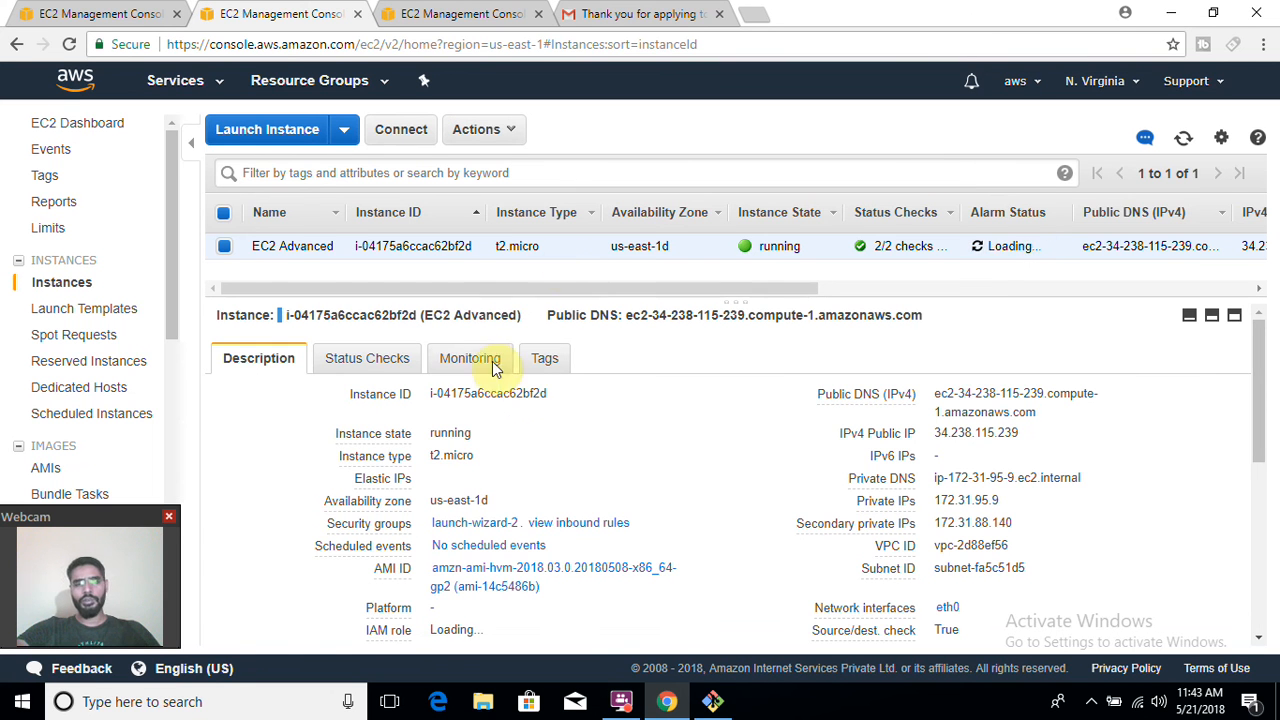
# Step: View the instance's CloudWatch metrics, check the option to enable detailed monitoring, and cancel without enabling it
pyautogui.click(453, 360)
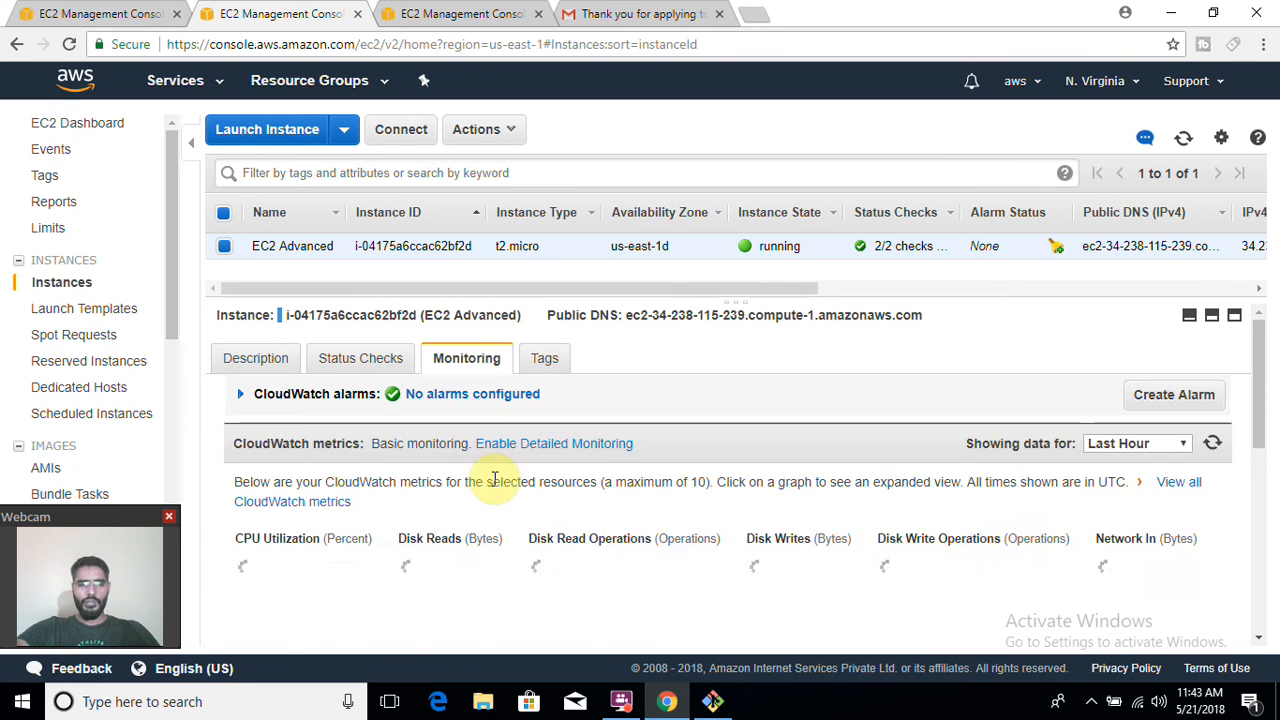
pyautogui.click(478, 130)
pyautogui.moveTo(540, 320)
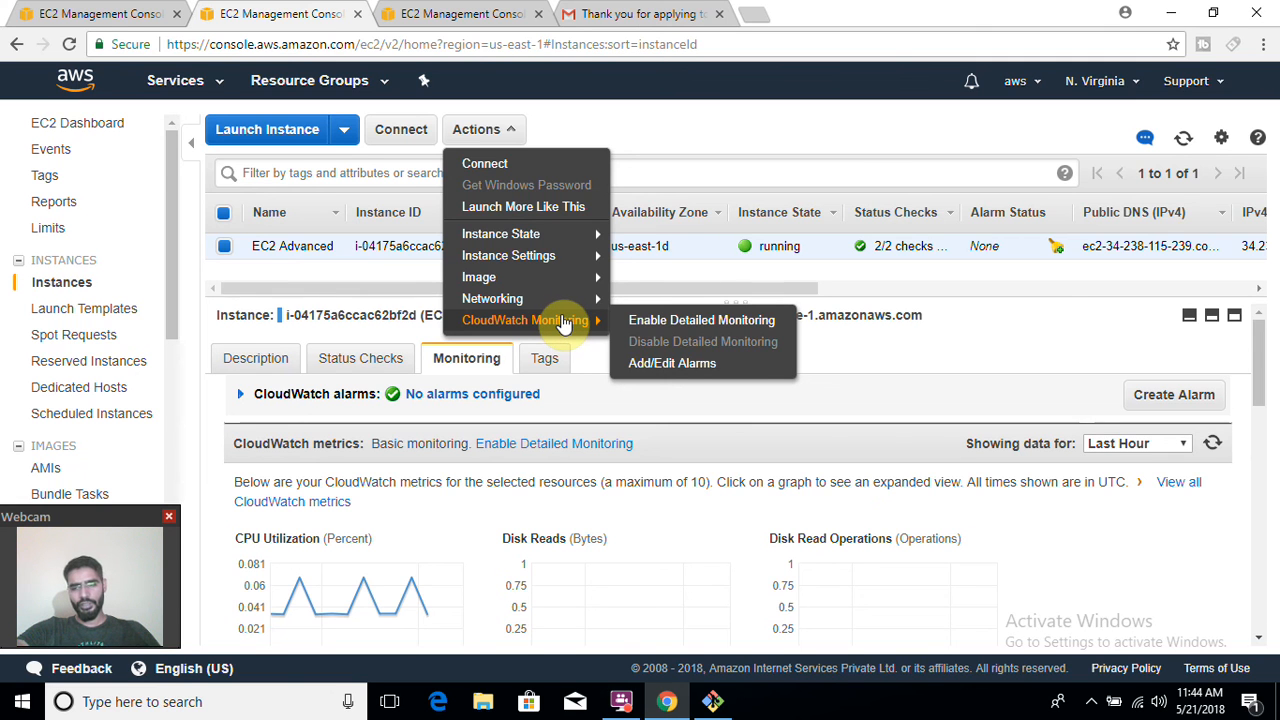
pyautogui.click(673, 320)
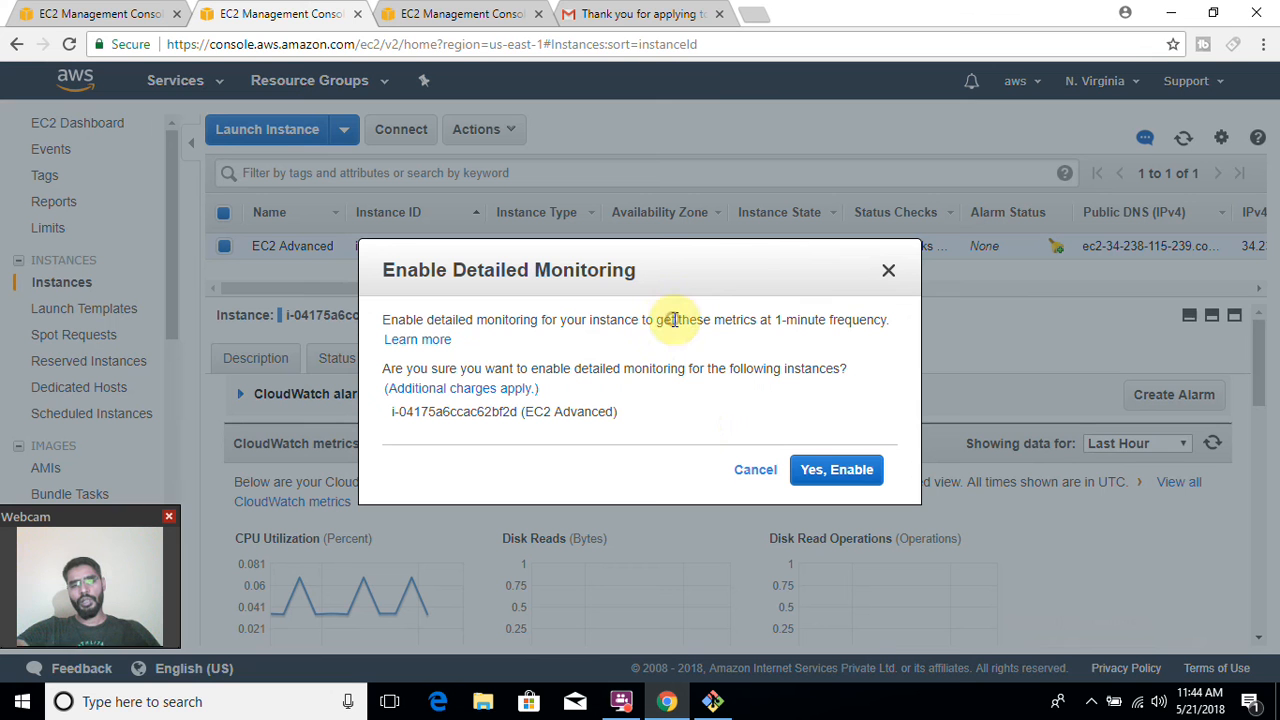
pyautogui.click(752, 472)
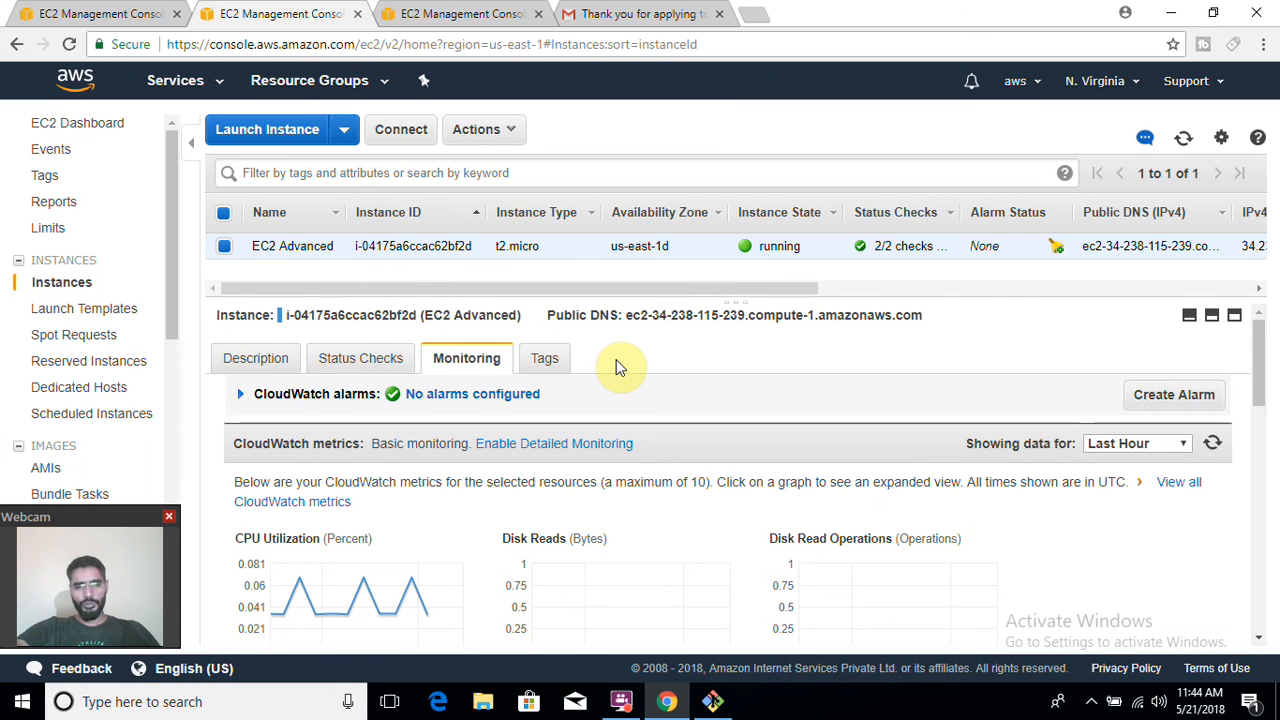
# Step: Switch to the Git Bash terminal, examine the output of the SSH connection attempt, and return to the EC2 console in Chrome
pyautogui.click(716, 700)
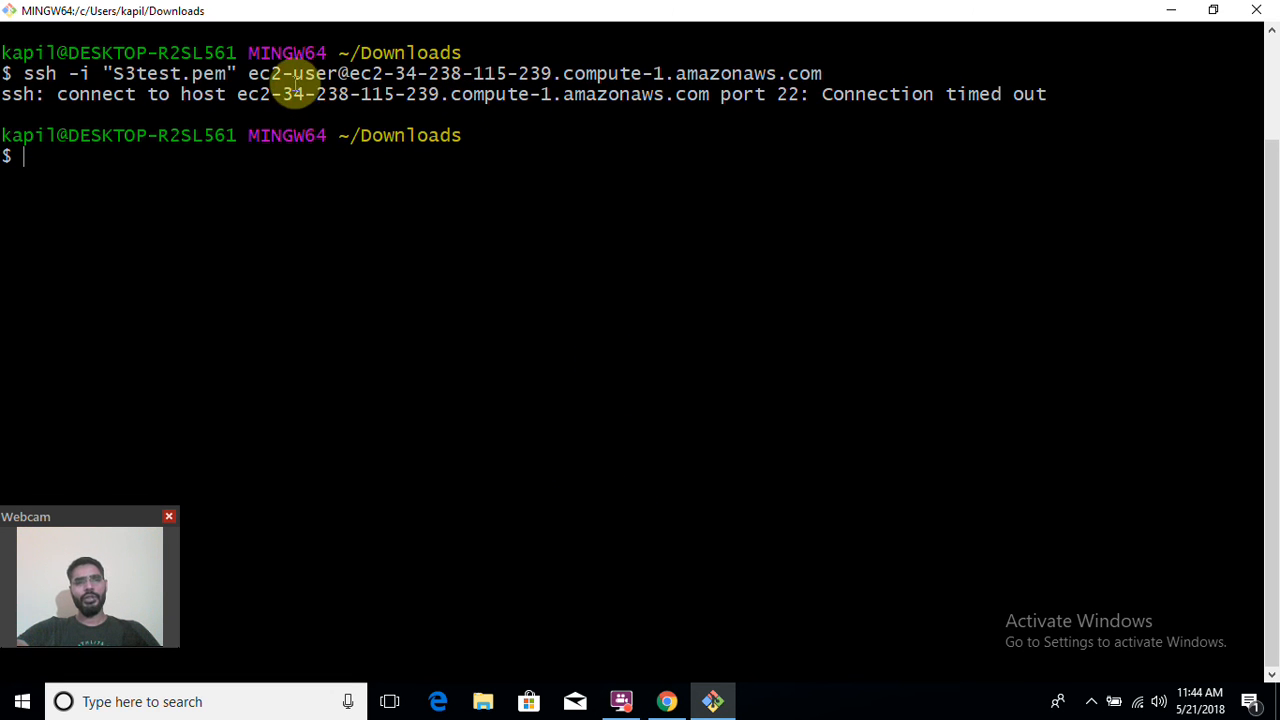
pyautogui.tripleClick(14, 94)
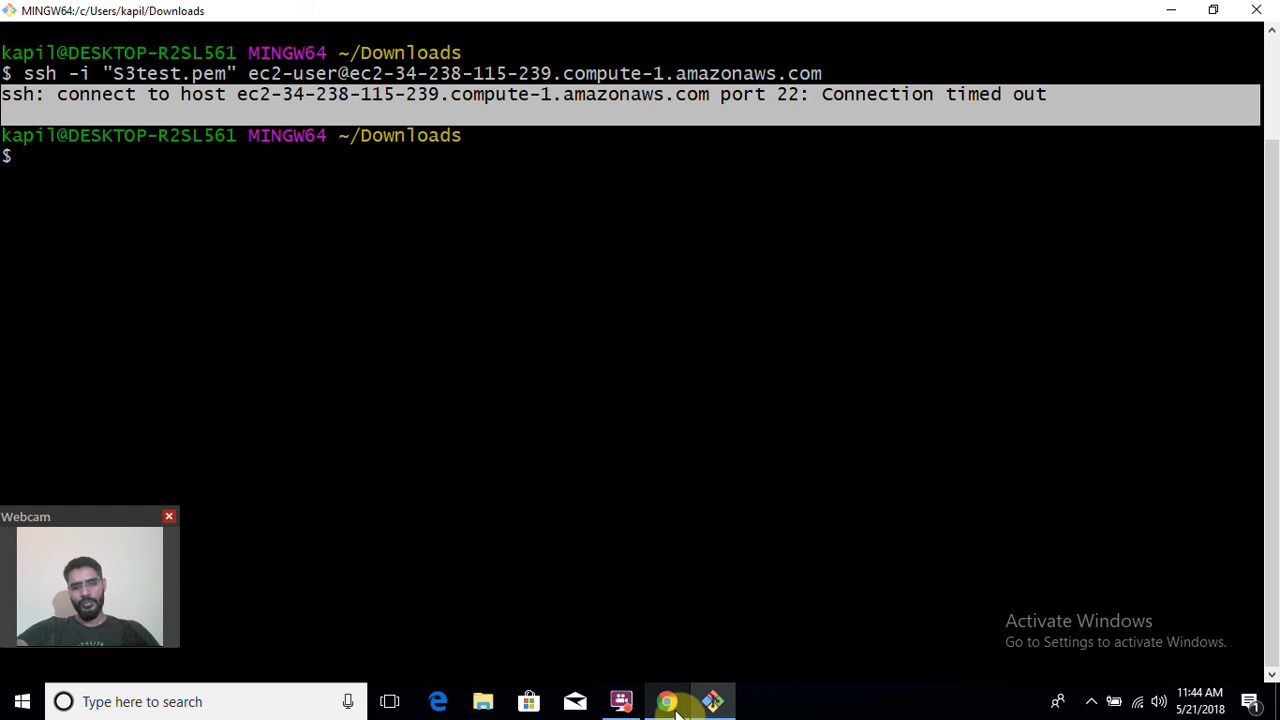
pyautogui.moveTo(674, 708)
pyautogui.moveTo(686, 660)
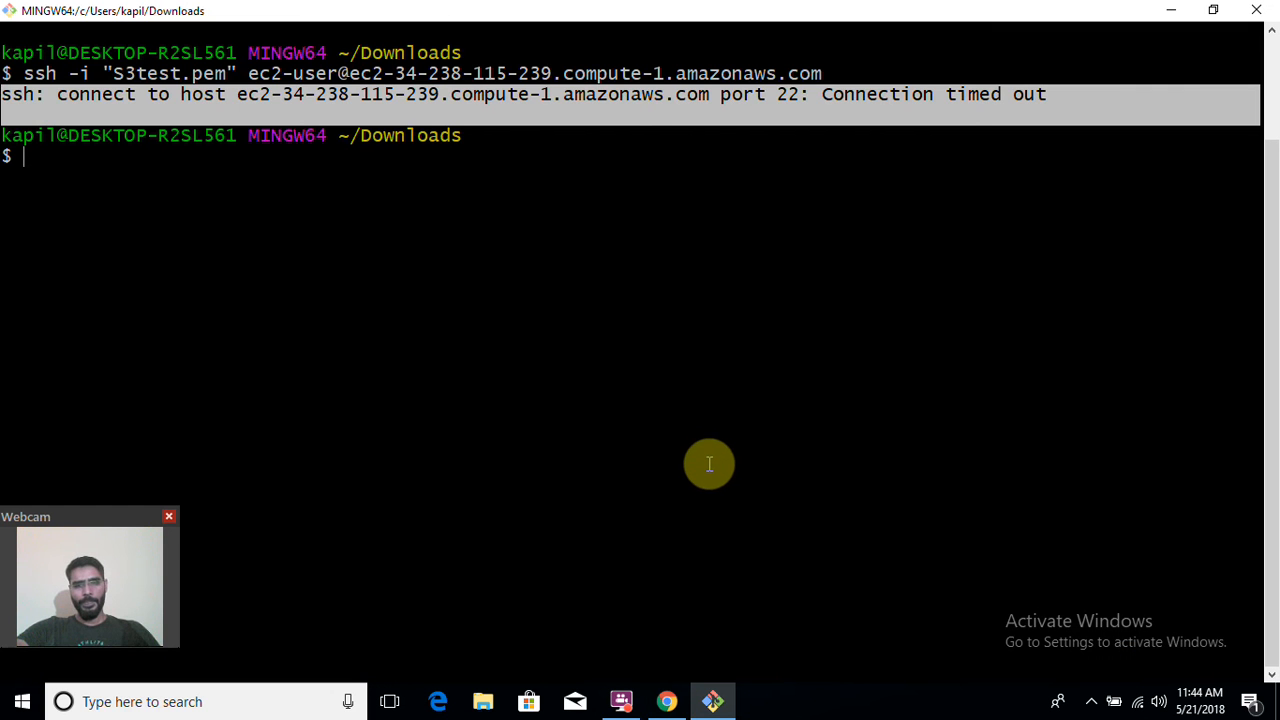
pyautogui.click(666, 699)
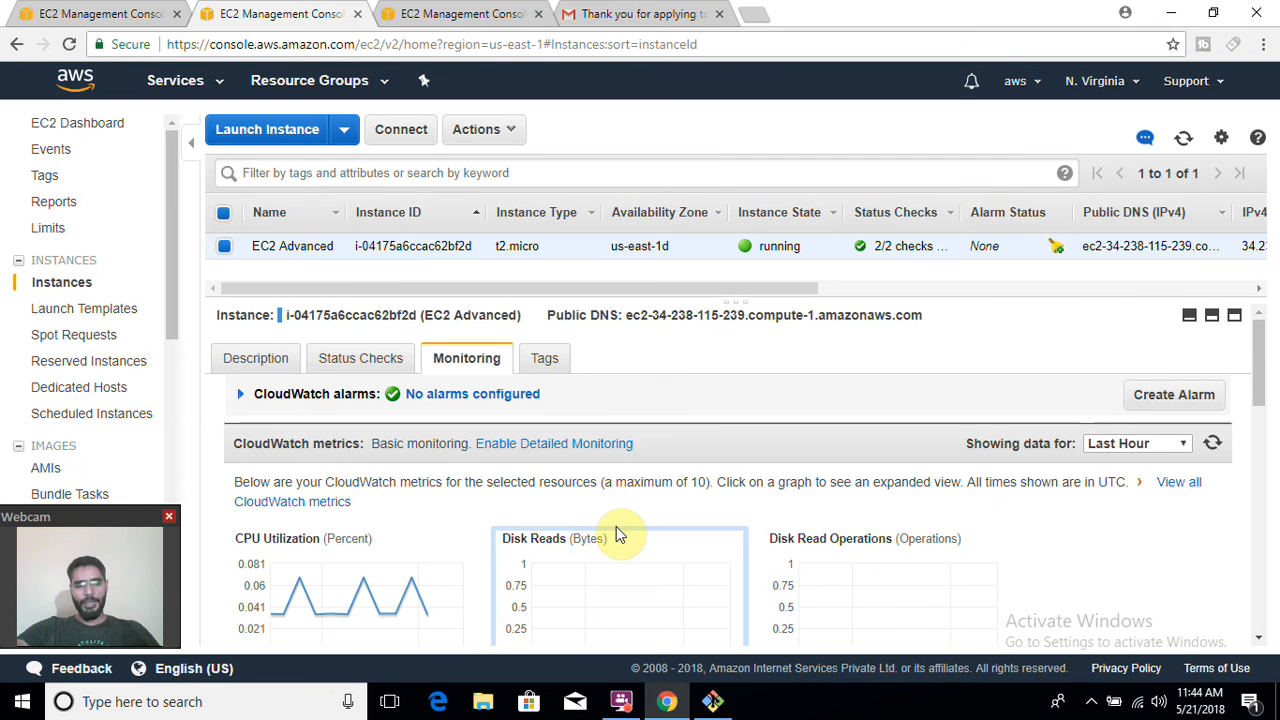